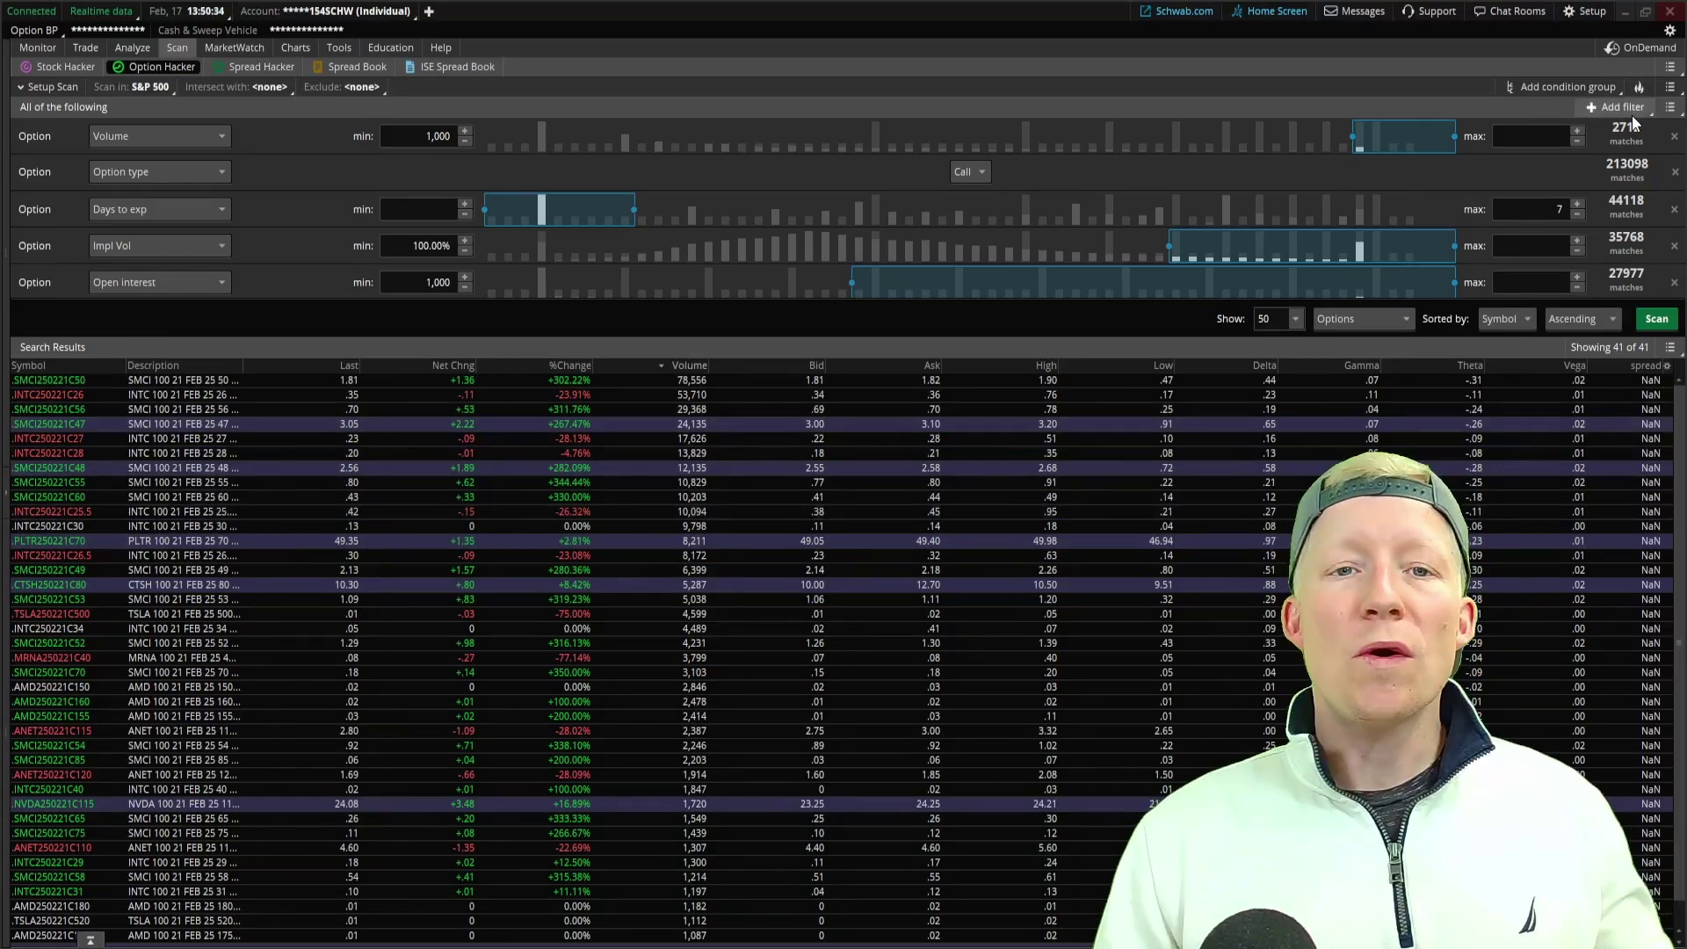
- Look over the filter categories without adding one, then switch to the Stock Hacker scan
{"action": "left_click", "coordinate": [1616, 113]}
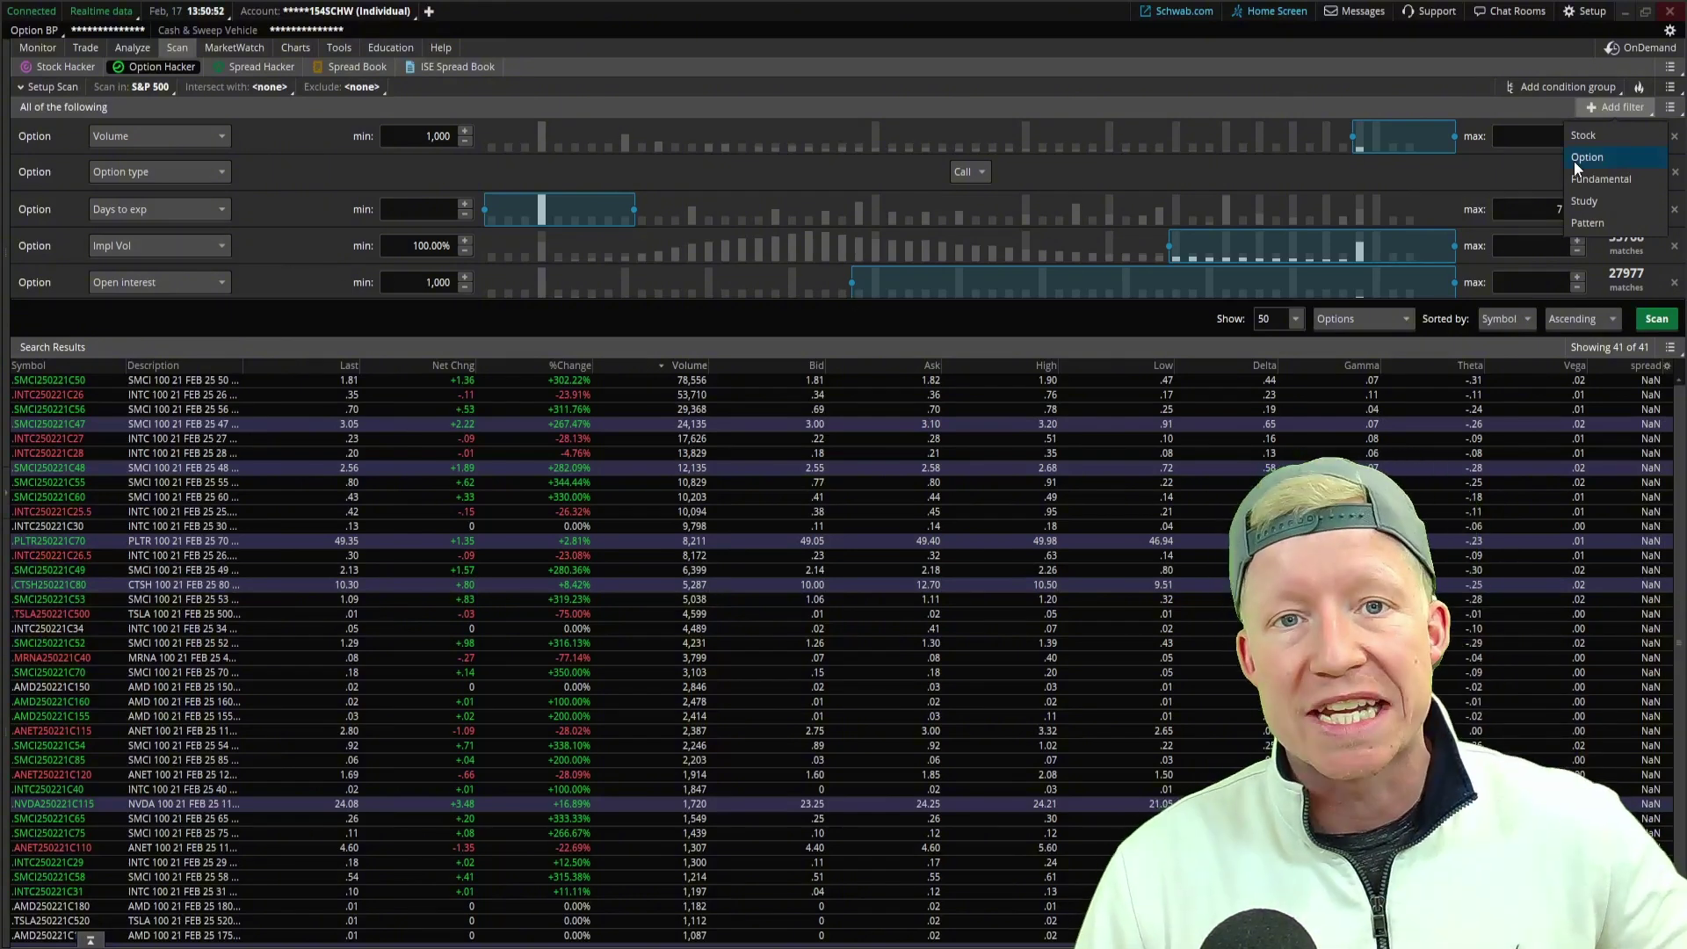
{"action": "left_click", "coordinate": [1636, 107]}
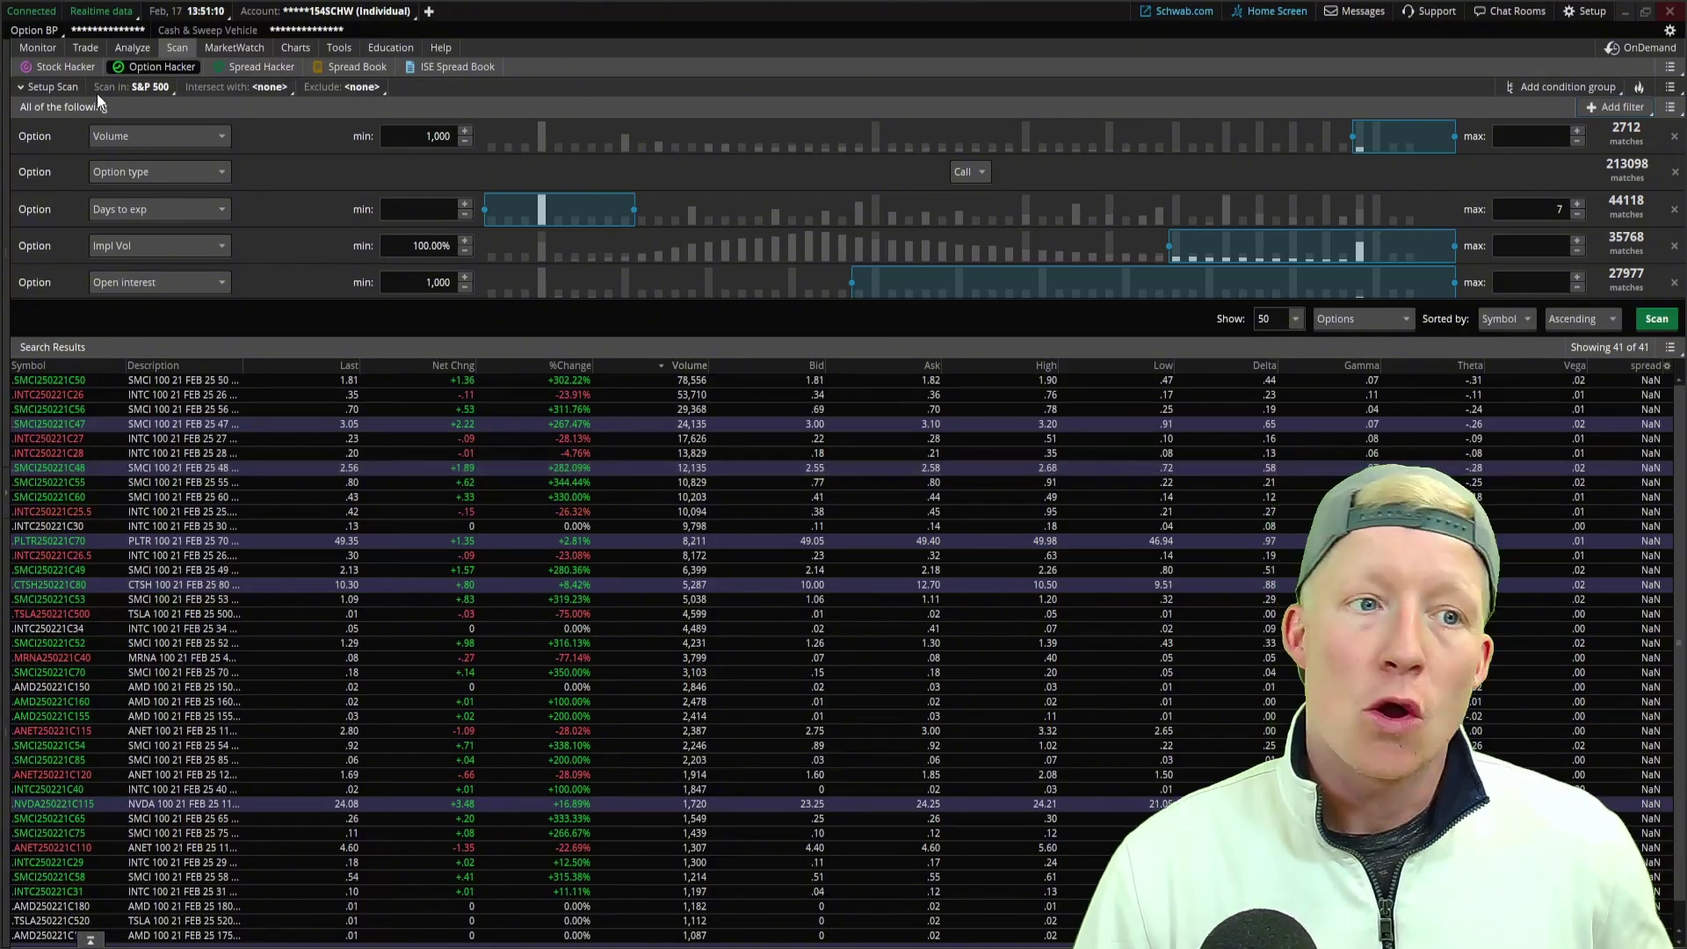
{"action": "left_click", "coordinate": [71, 68]}
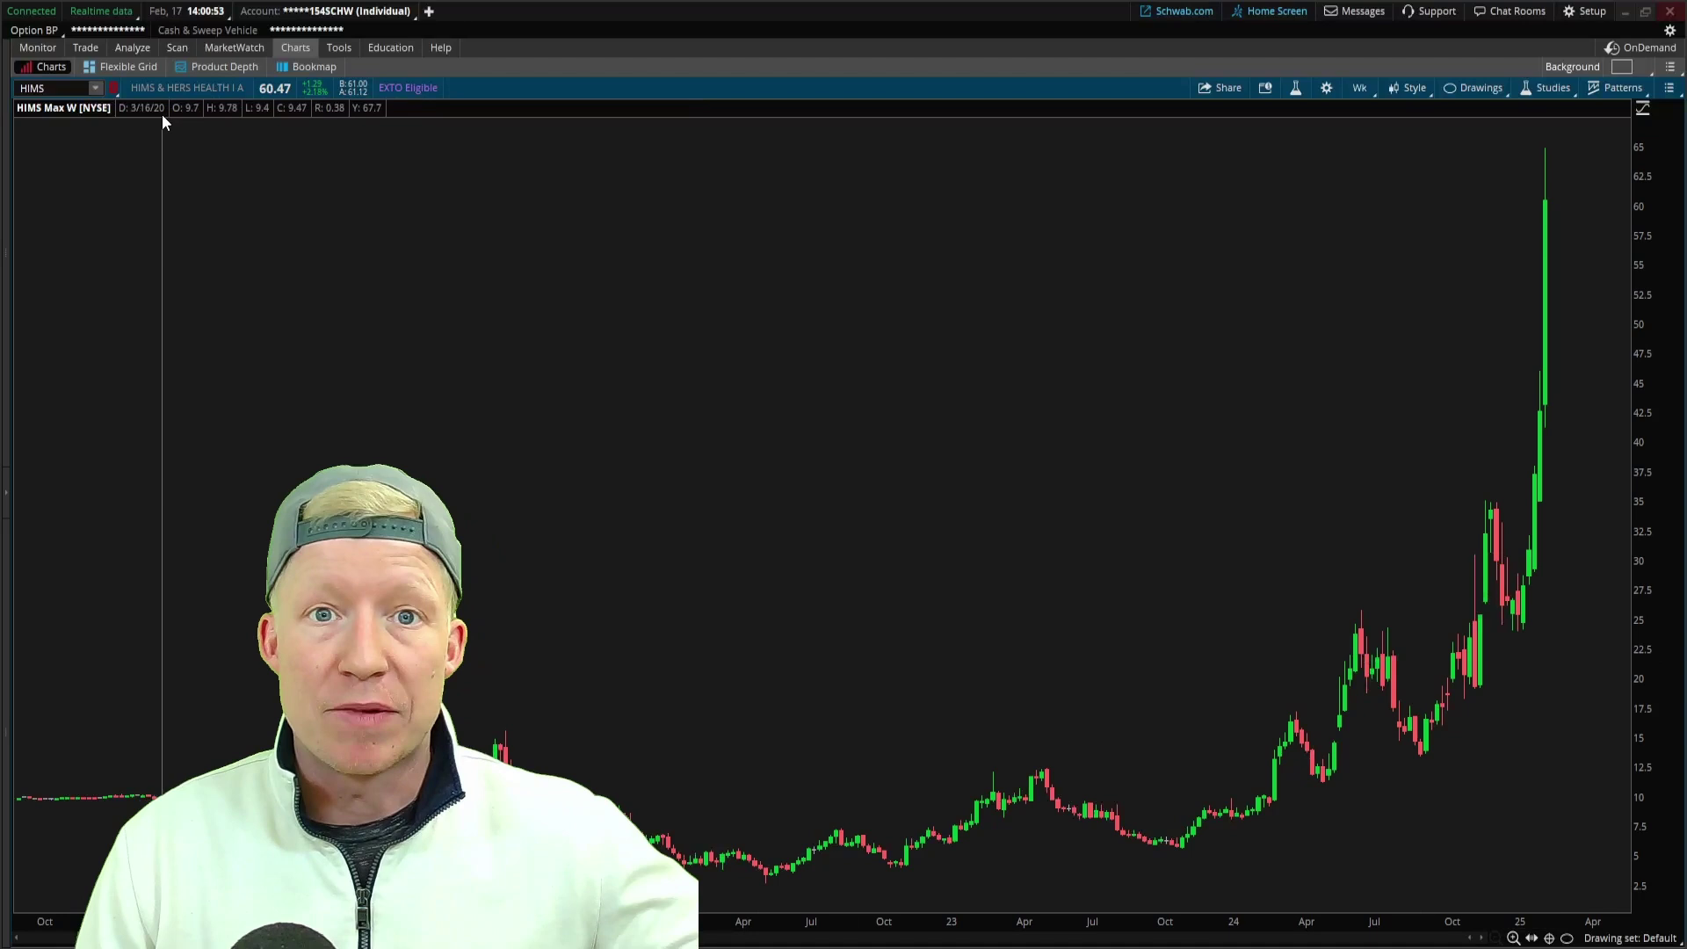
- Show the All Products option chain for HIMS in the Trade tab
{"action": "left_click", "coordinate": [94, 49]}
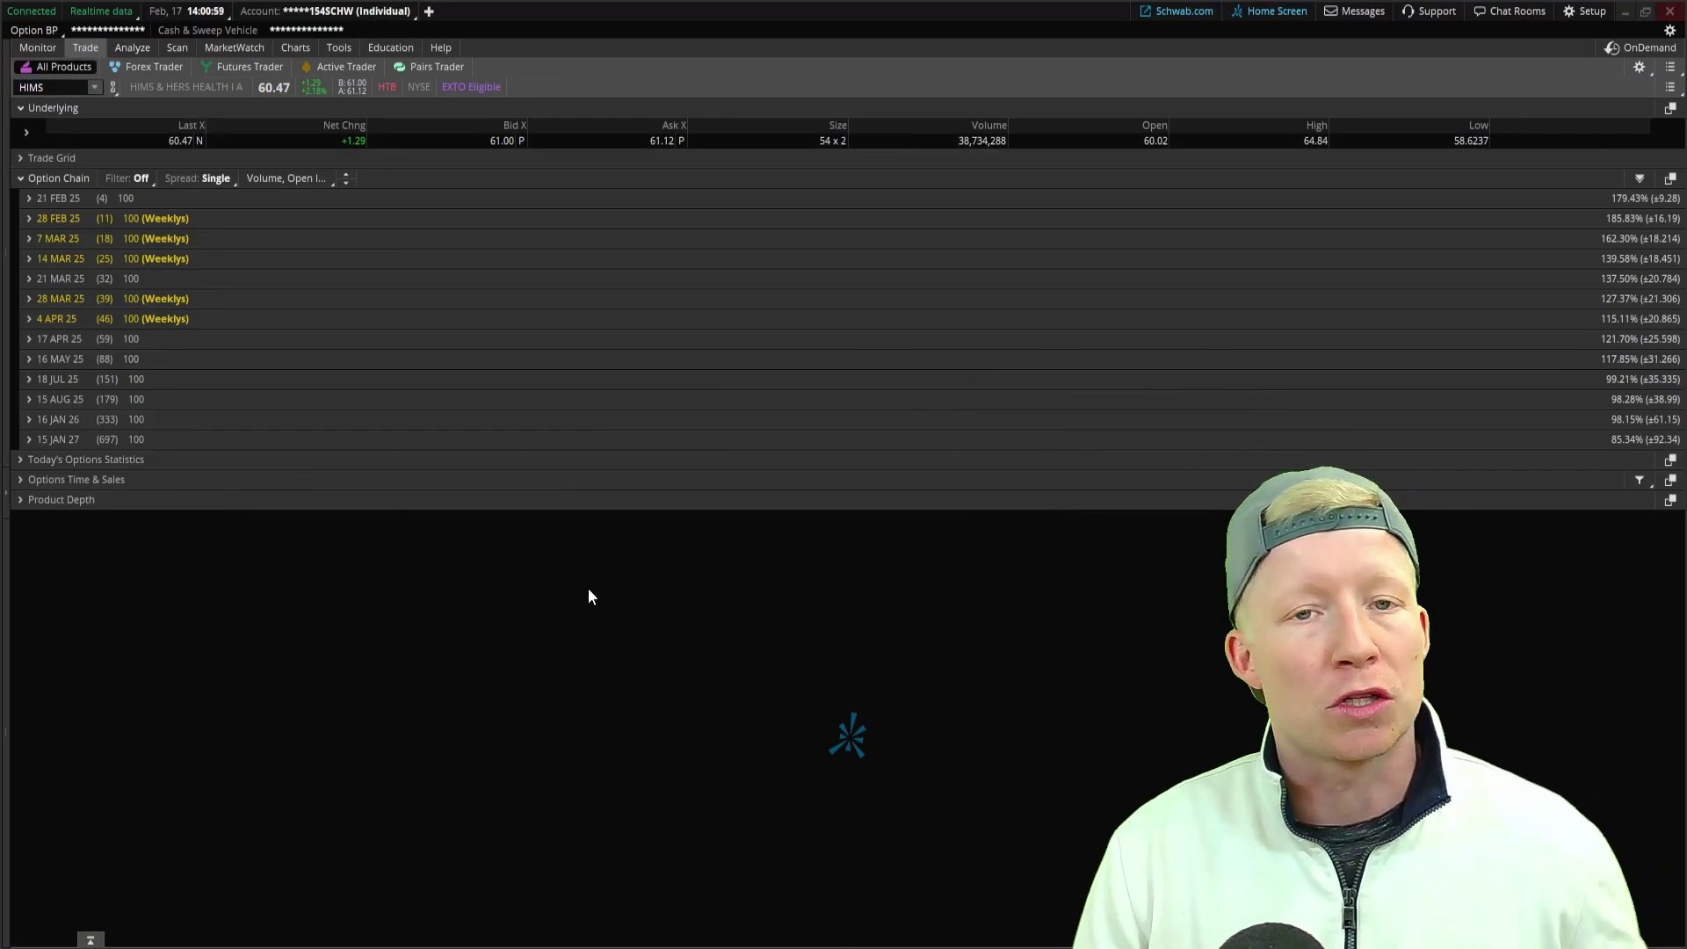
- Expand the 15 JAN 27 HIMS expiration to list strikes 40 through 95
{"action": "left_click", "coordinate": [28, 439]}
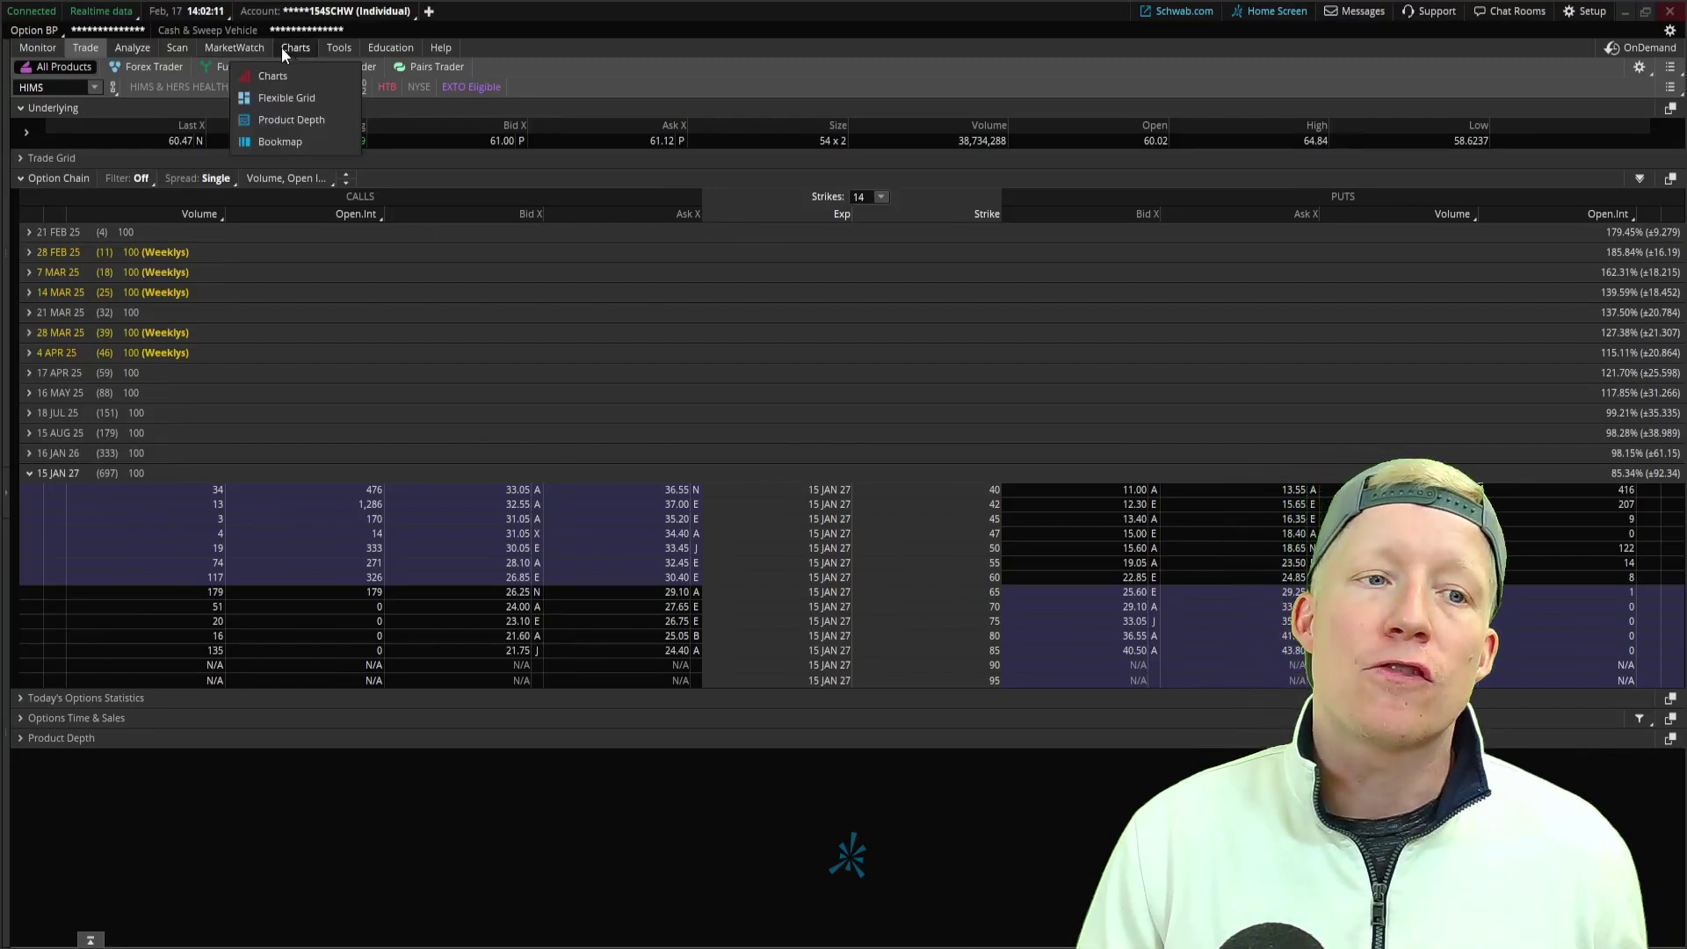
- Try adding an option Bid filter to the ConsistentStrength stock scan, then remove it
{"action": "left_click", "coordinate": [176, 47]}
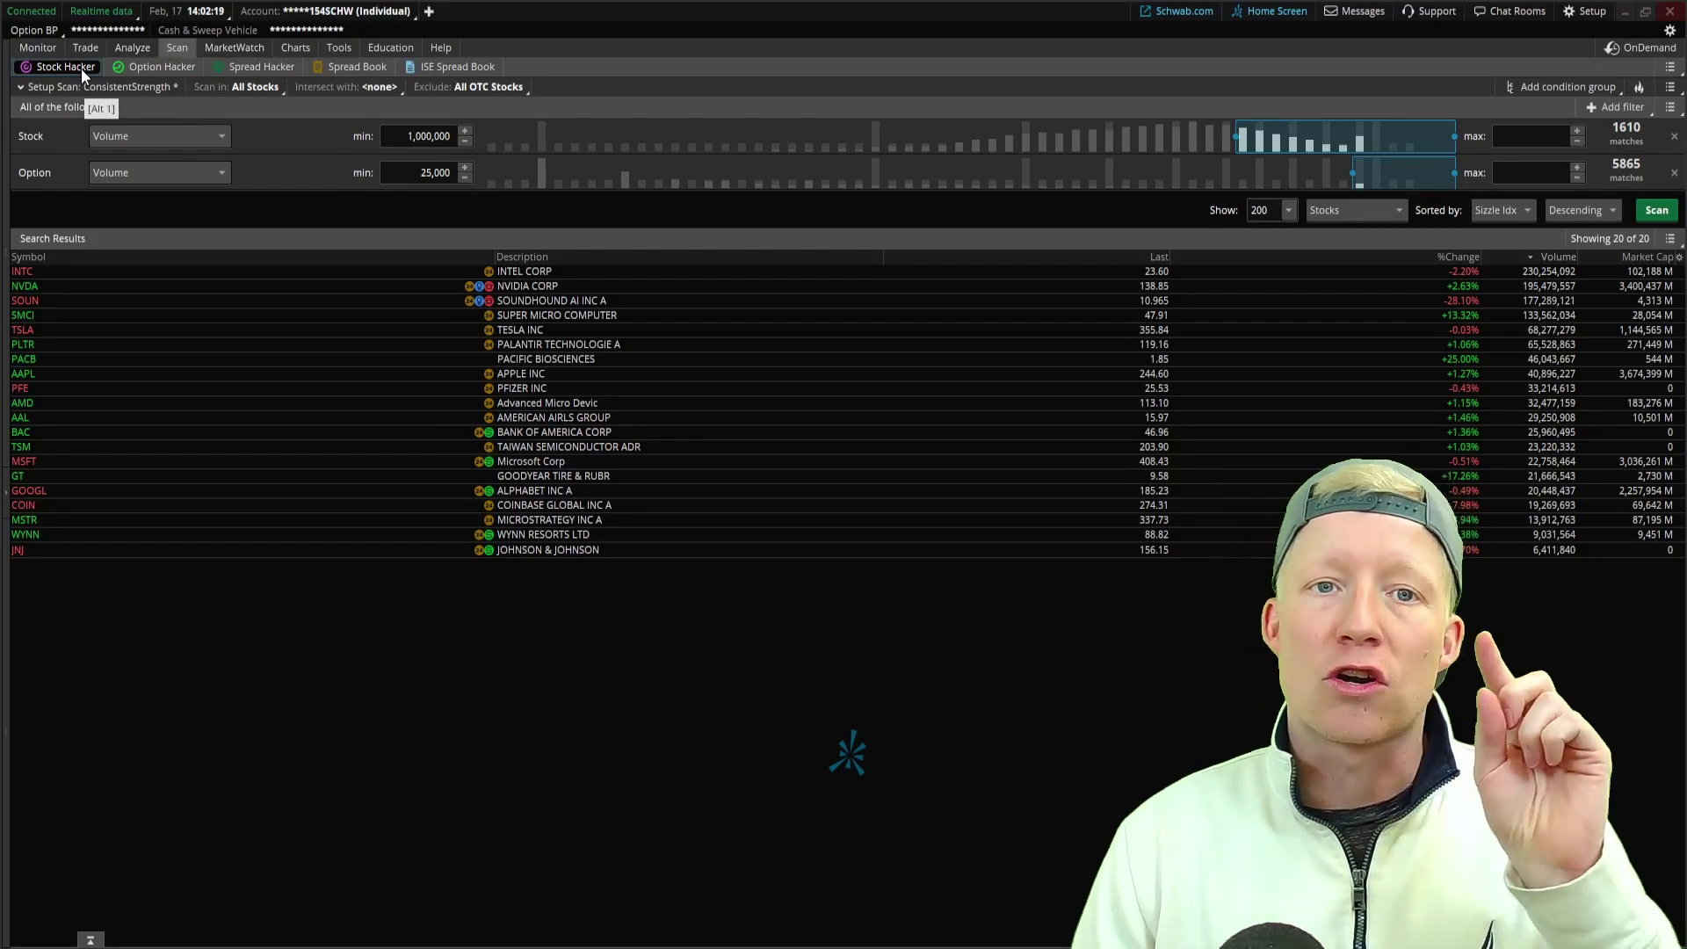
{"action": "left_click", "coordinate": [1617, 105]}
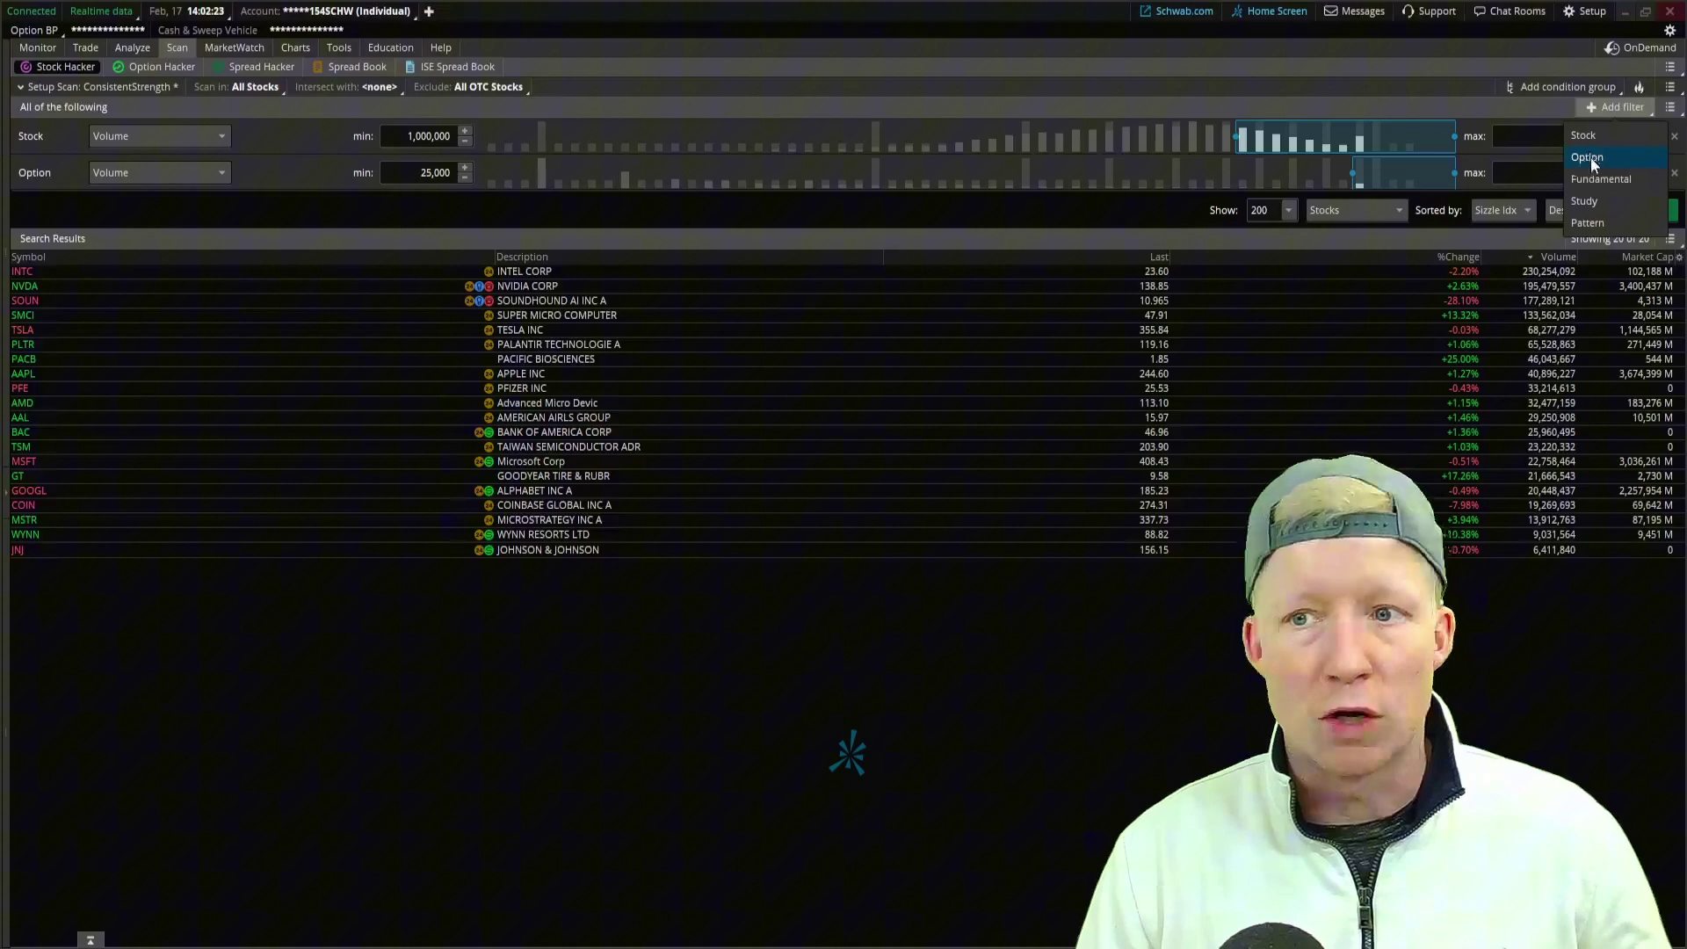
{"action": "left_click", "coordinate": [1594, 161]}
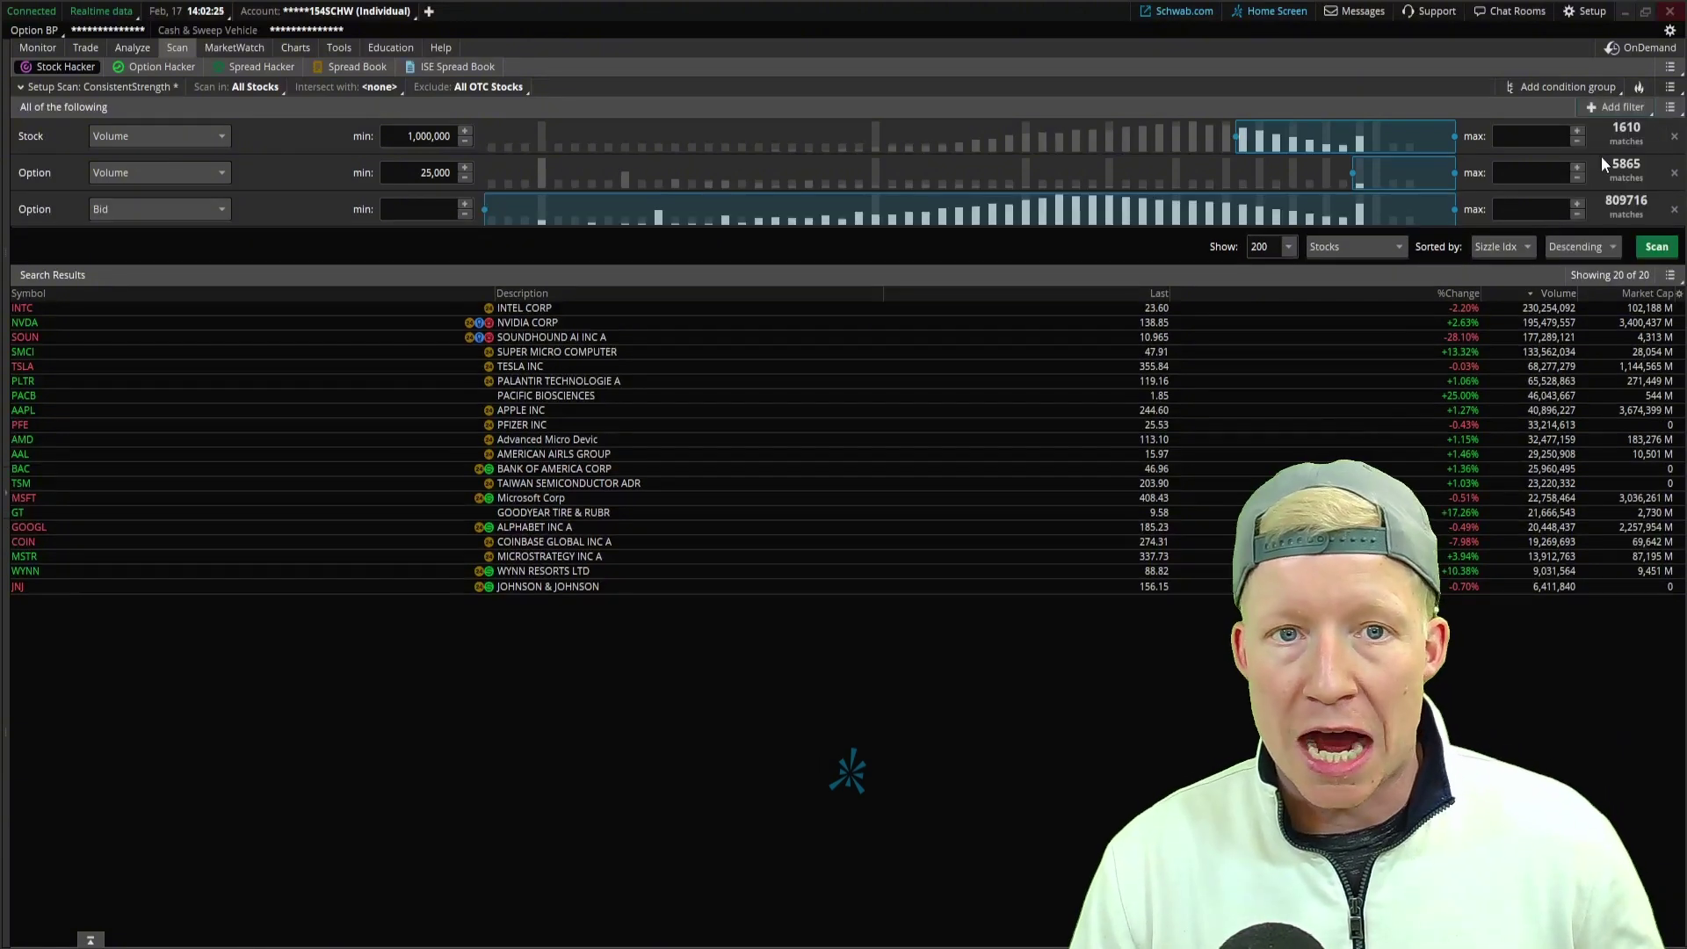
{"action": "left_click", "coordinate": [216, 211]}
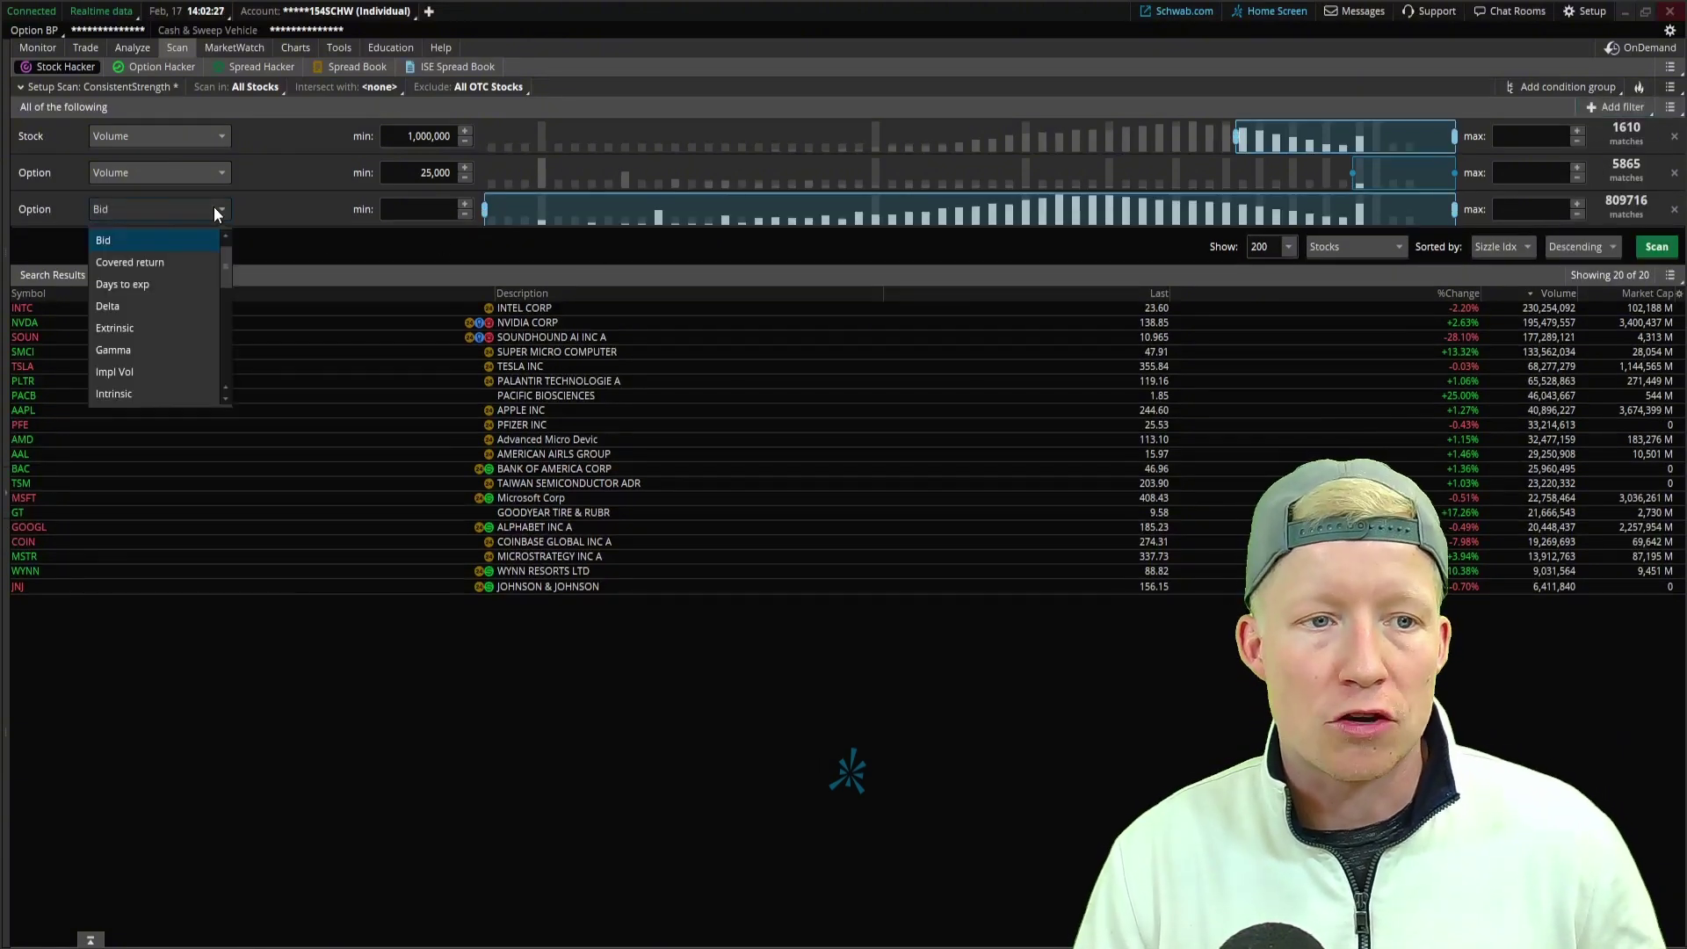
{"action": "scroll", "coordinate": [178, 311], "scroll_direction": "down", "scroll_amount": 5}
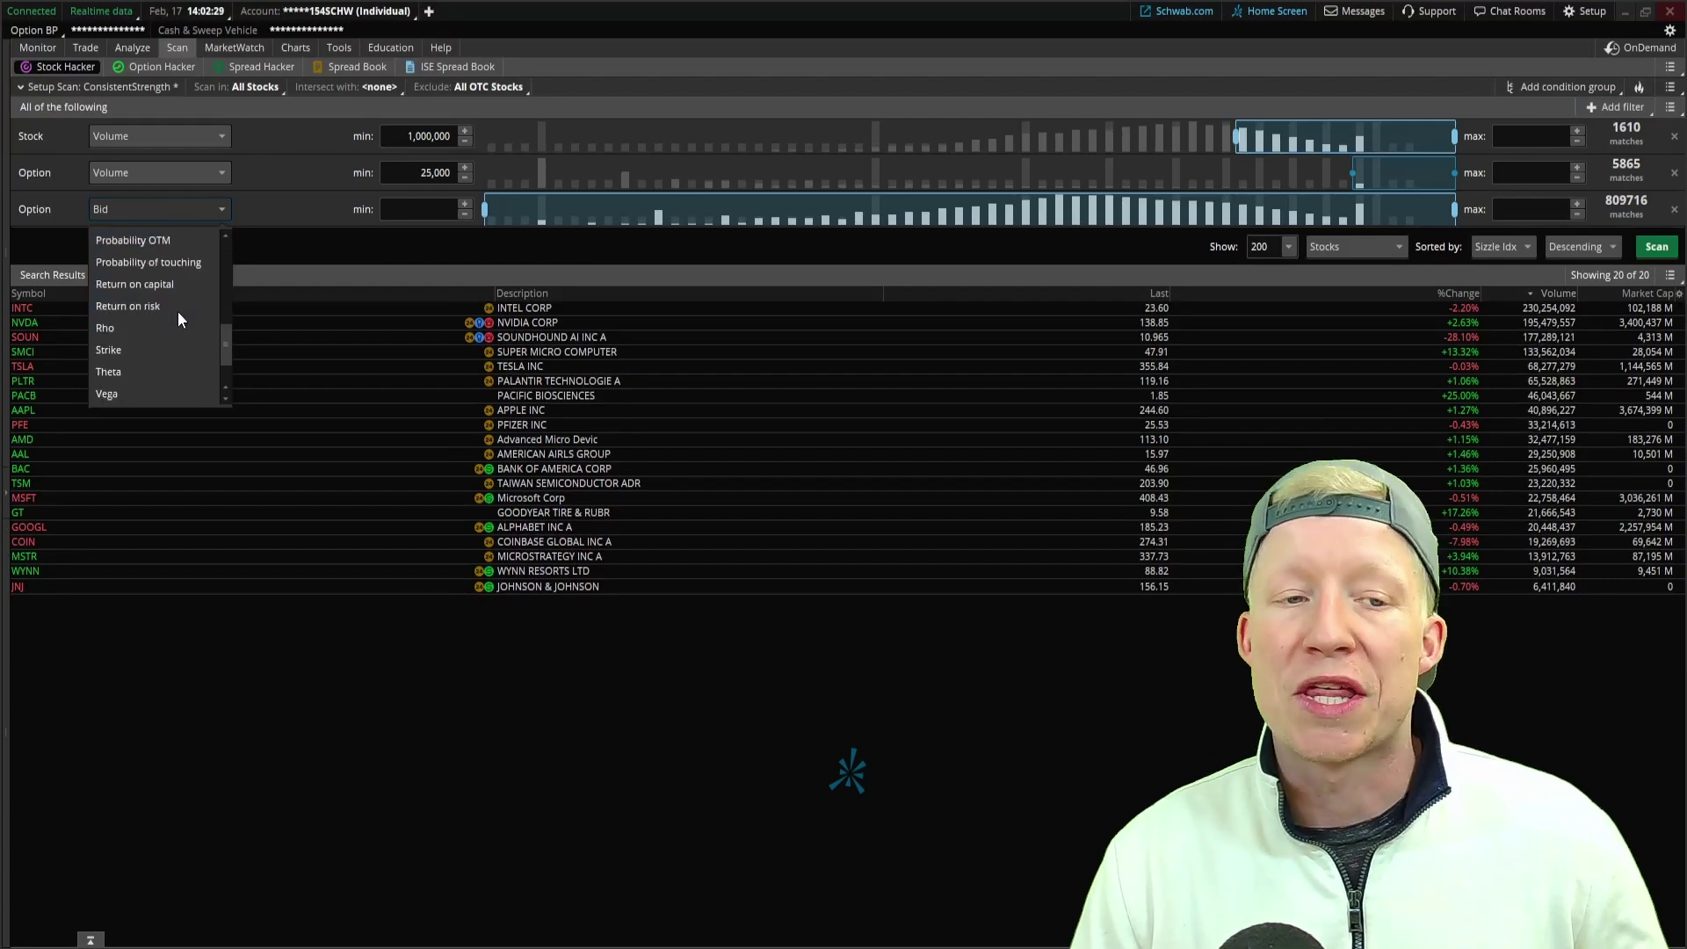
{"action": "scroll", "coordinate": [170, 327], "scroll_direction": "up", "scroll_amount": 5}
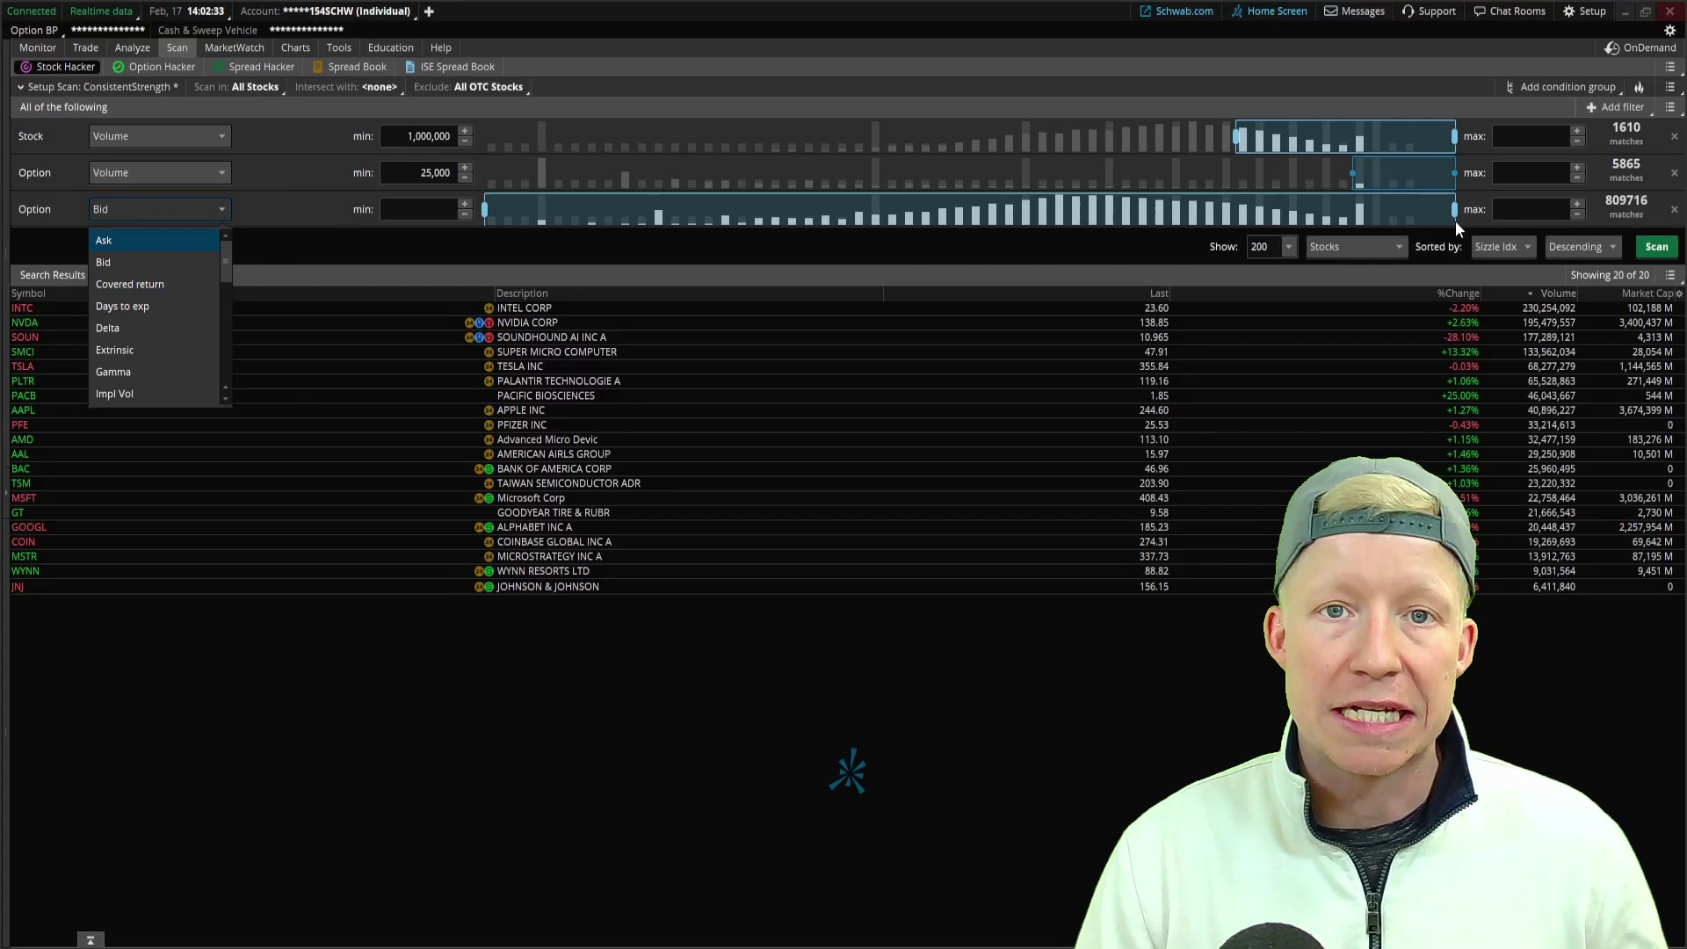
{"action": "left_click", "coordinate": [1674, 209]}
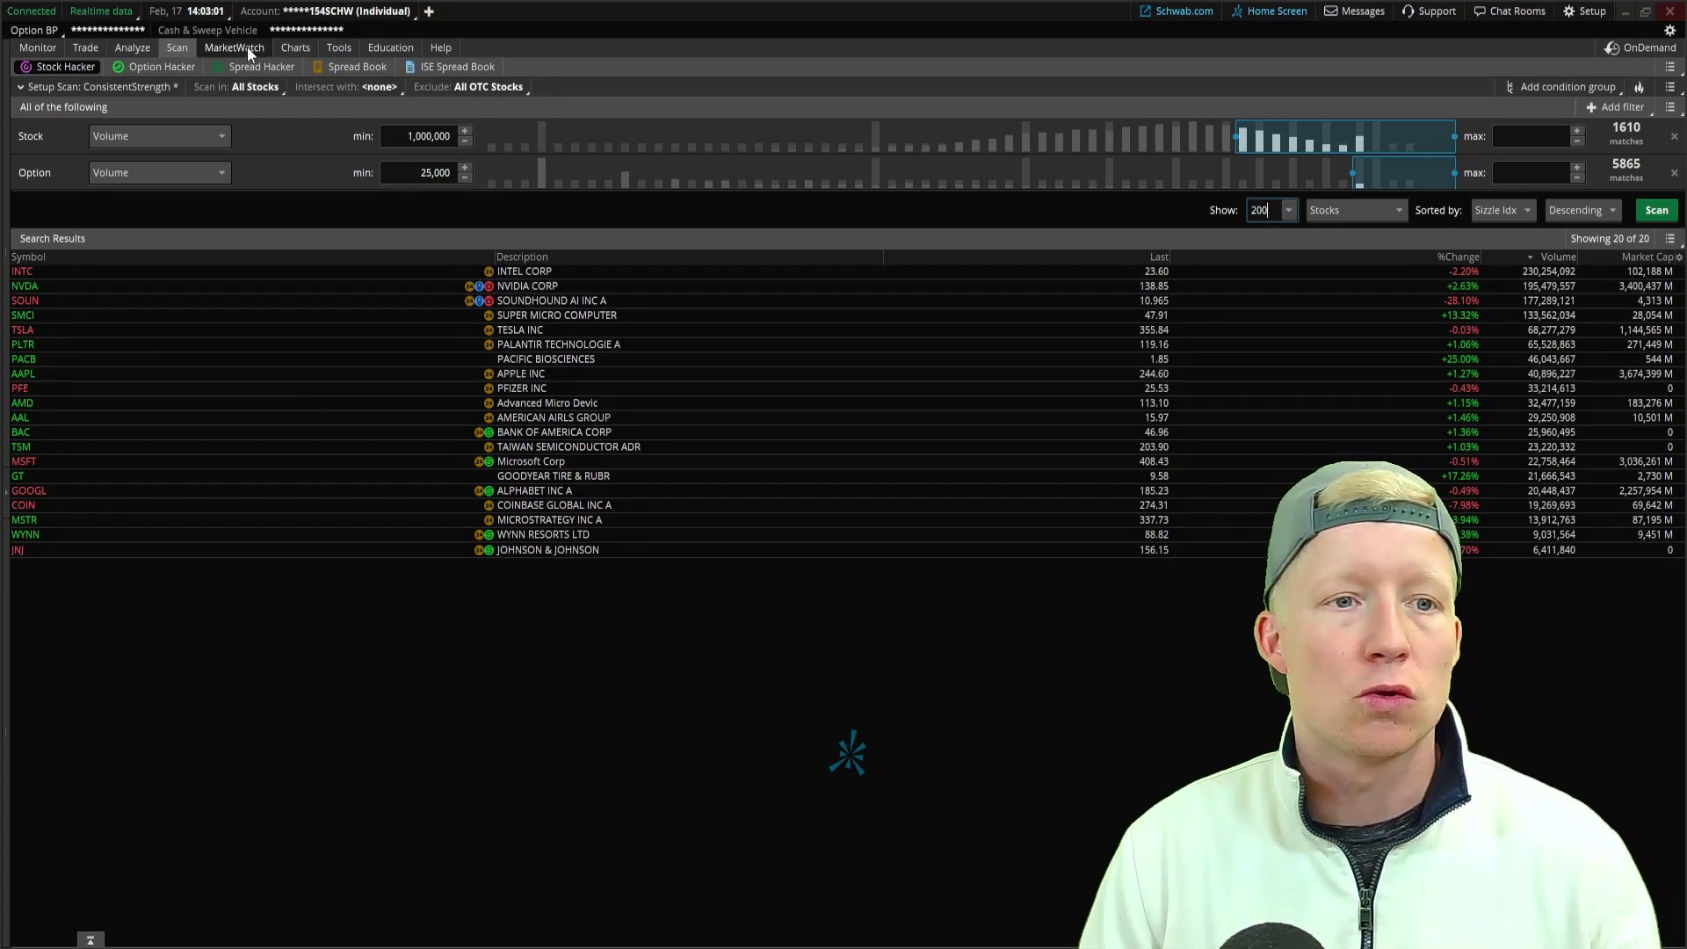
- Load the NVDA option chain with 21 FEB 25 expanded and 15 JAN 27 collapsed
{"action": "left_click", "coordinate": [83, 48]}
{"action": "left_click", "coordinate": [71, 85]}
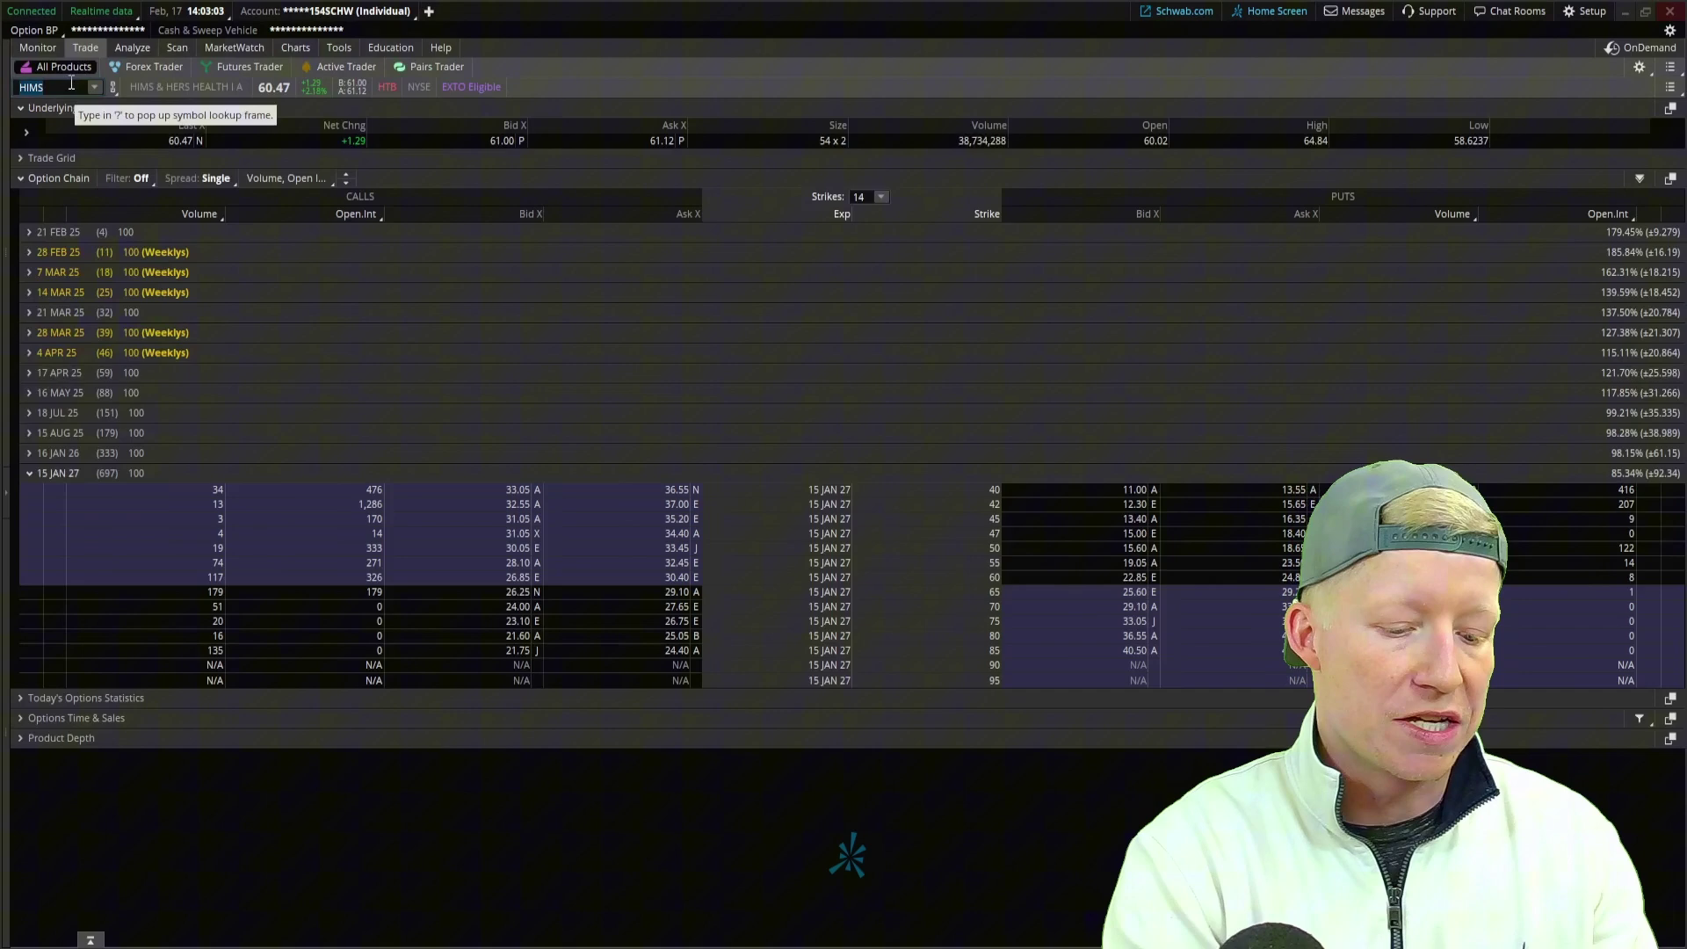
{"action": "type", "text": "NVDA"}
{"action": "key", "text": "Return"}
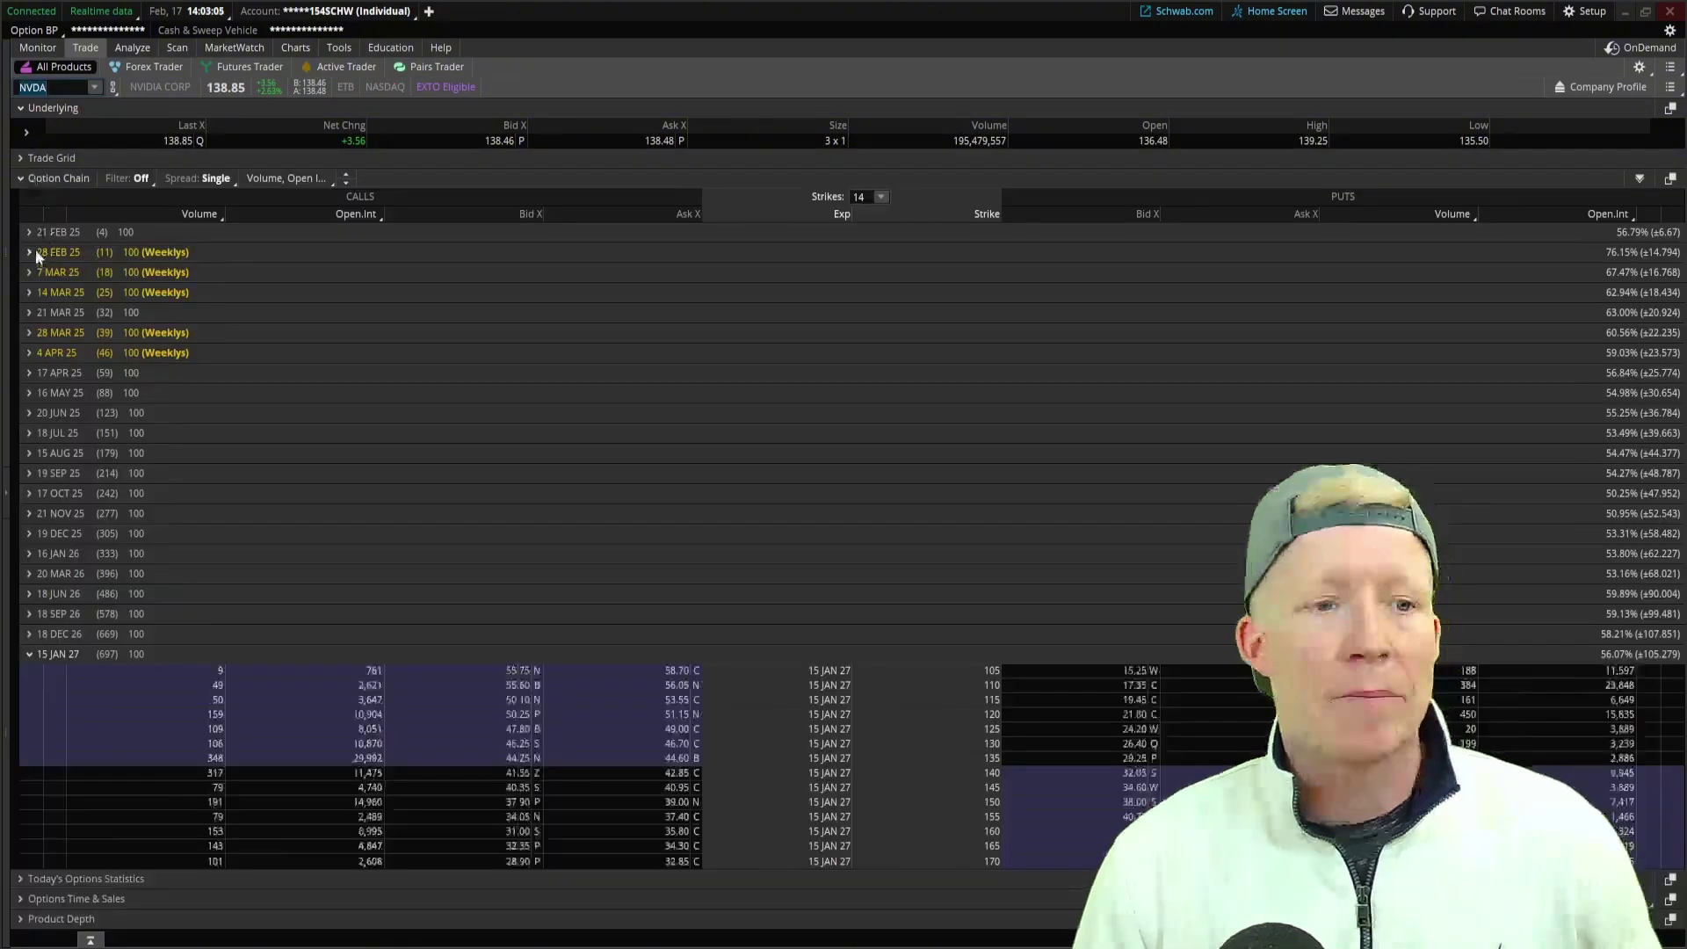
{"action": "left_click", "coordinate": [30, 231]}
{"action": "left_click", "coordinate": [31, 858]}
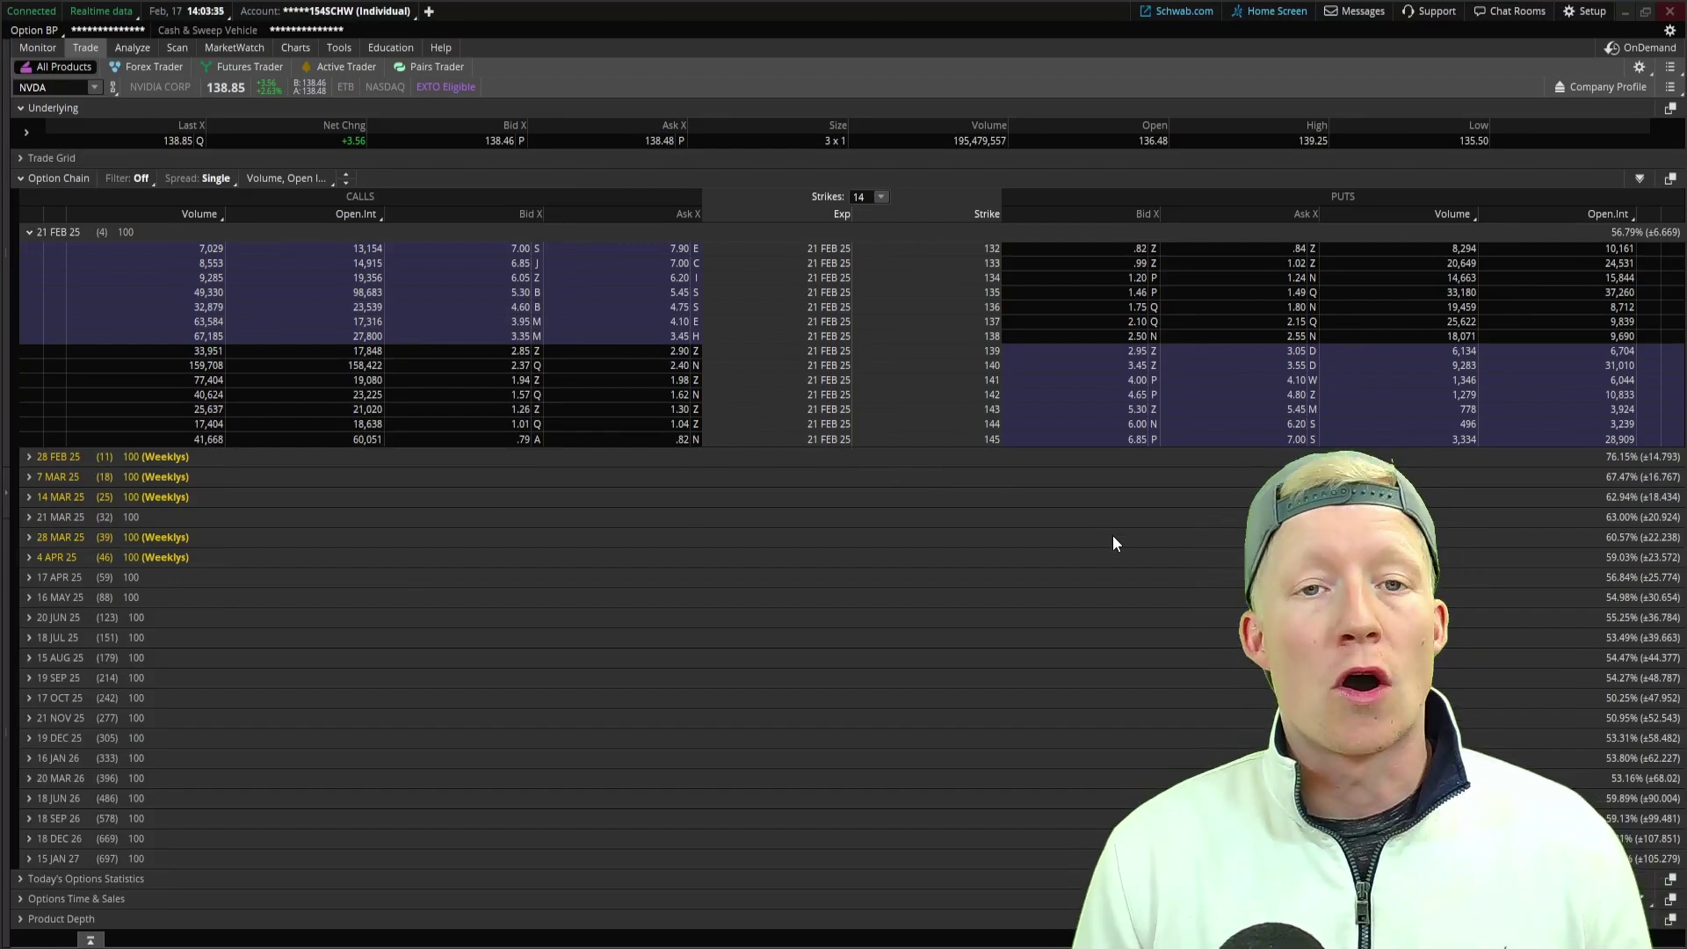
- Return to the ConsistentStrength stock scan results led by INTC, NVDA and SOUN
{"action": "left_click", "coordinate": [177, 48]}
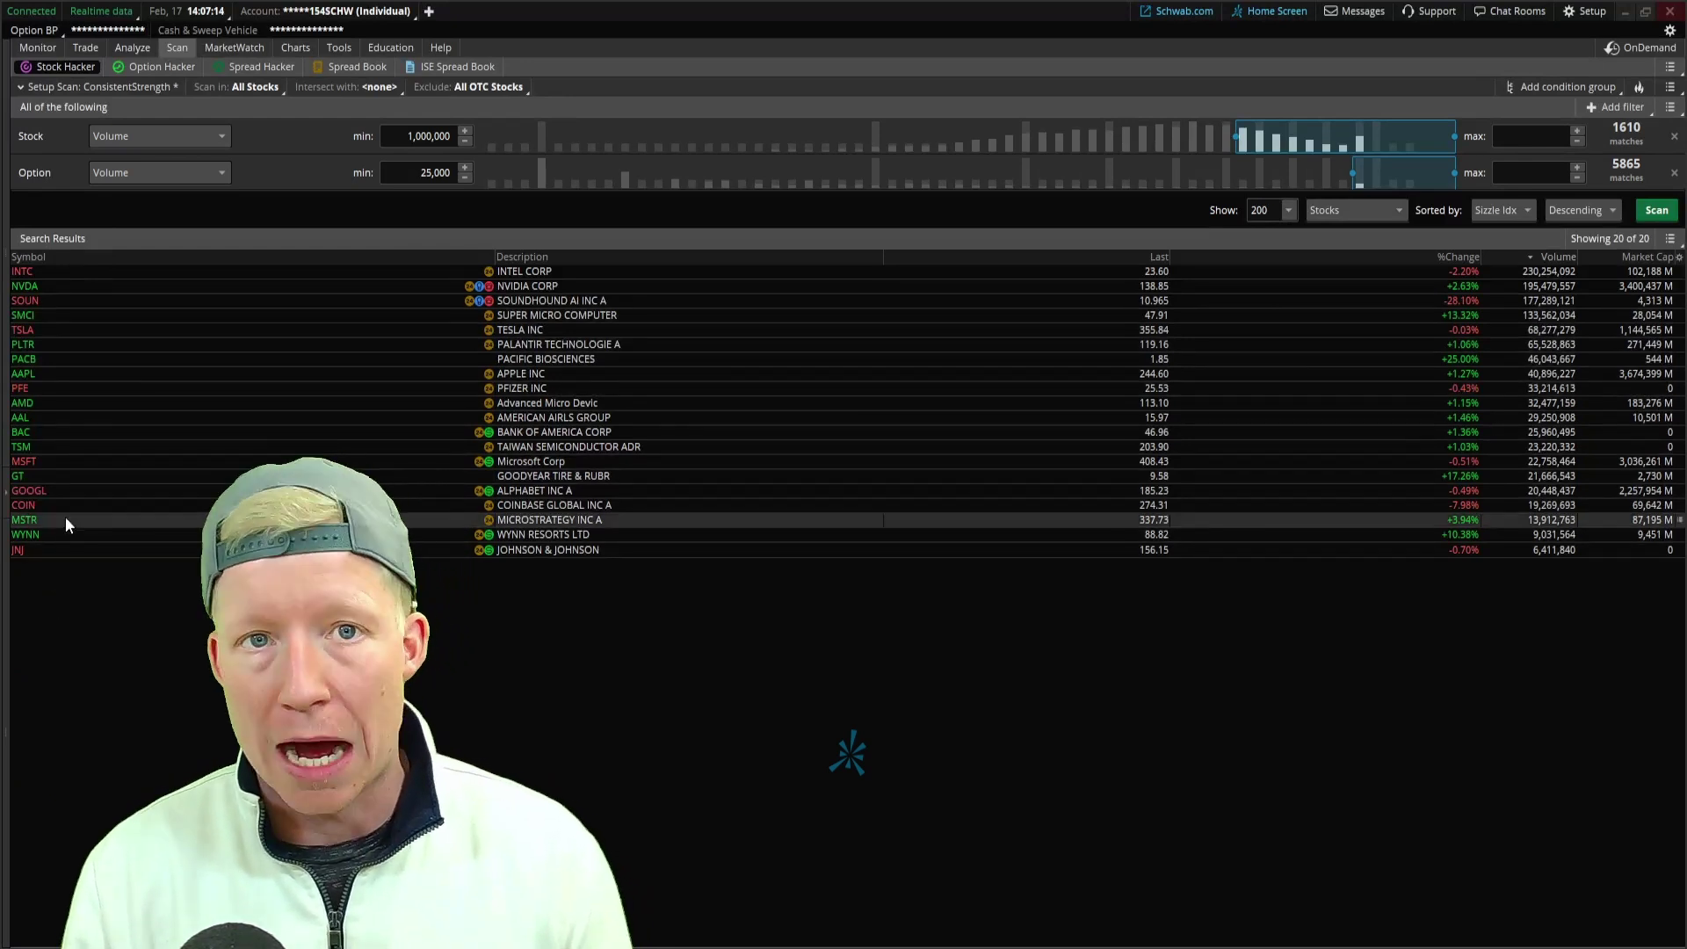
- Switch to the Option Hacker S&P 500 call scan and bring up the filter type menu
{"action": "left_click", "coordinate": [159, 67]}
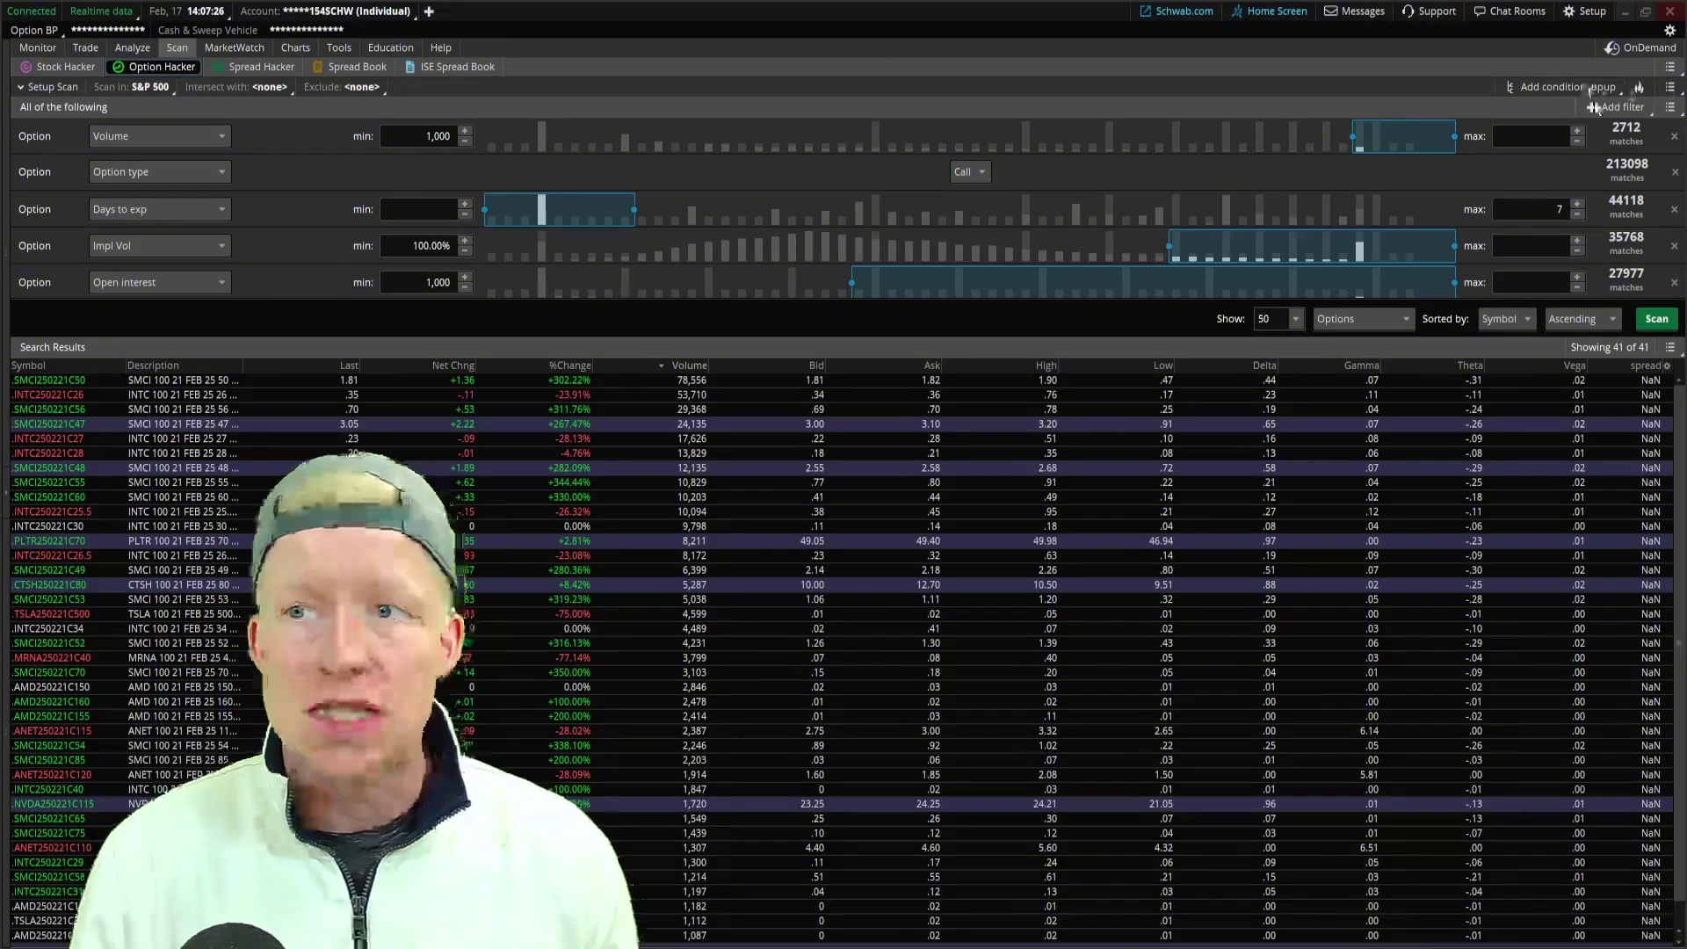
{"action": "left_click", "coordinate": [1615, 107]}
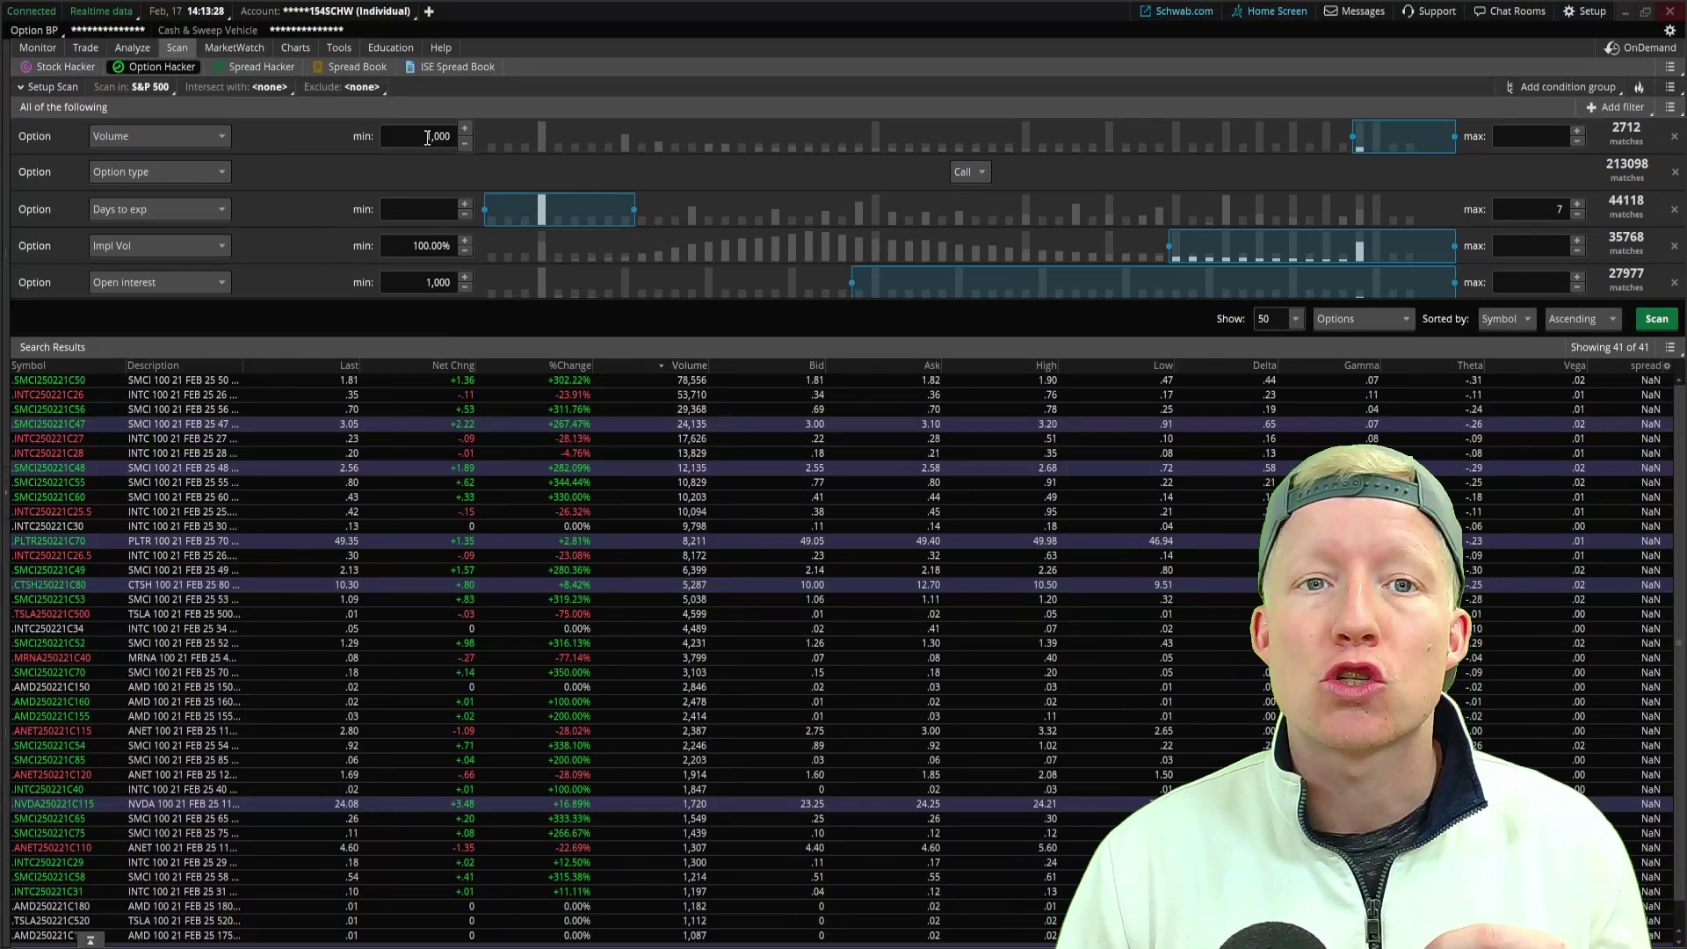
{"action": "left_click", "coordinate": [77, 63]}
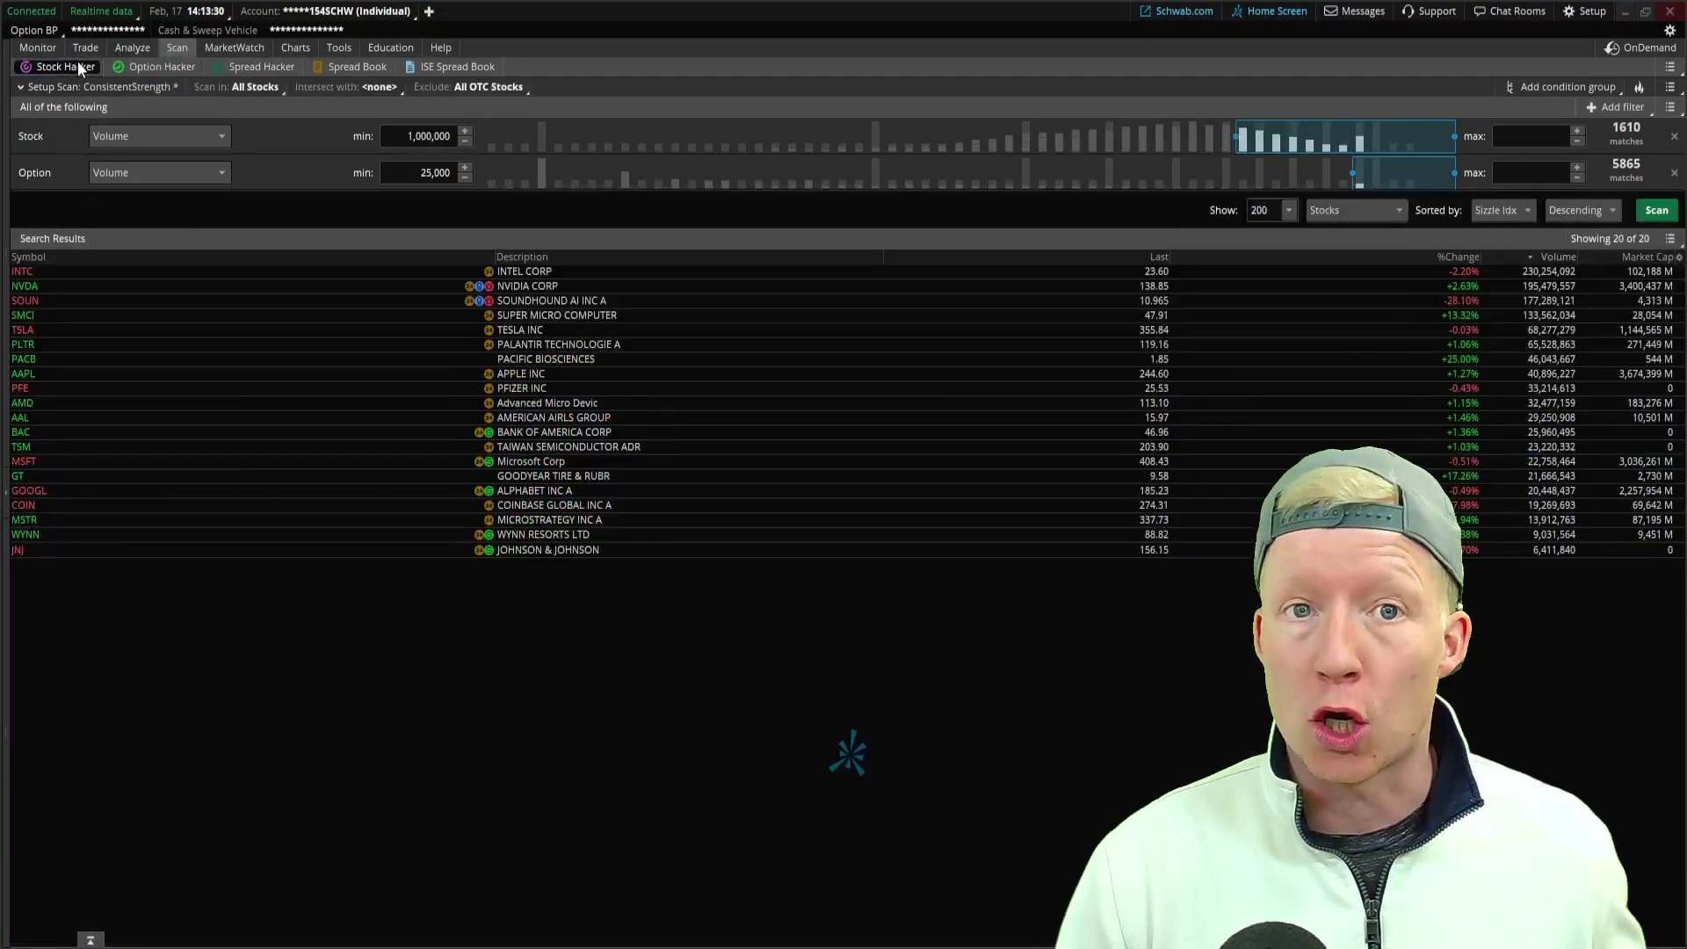
{"action": "left_click", "coordinate": [455, 173]}
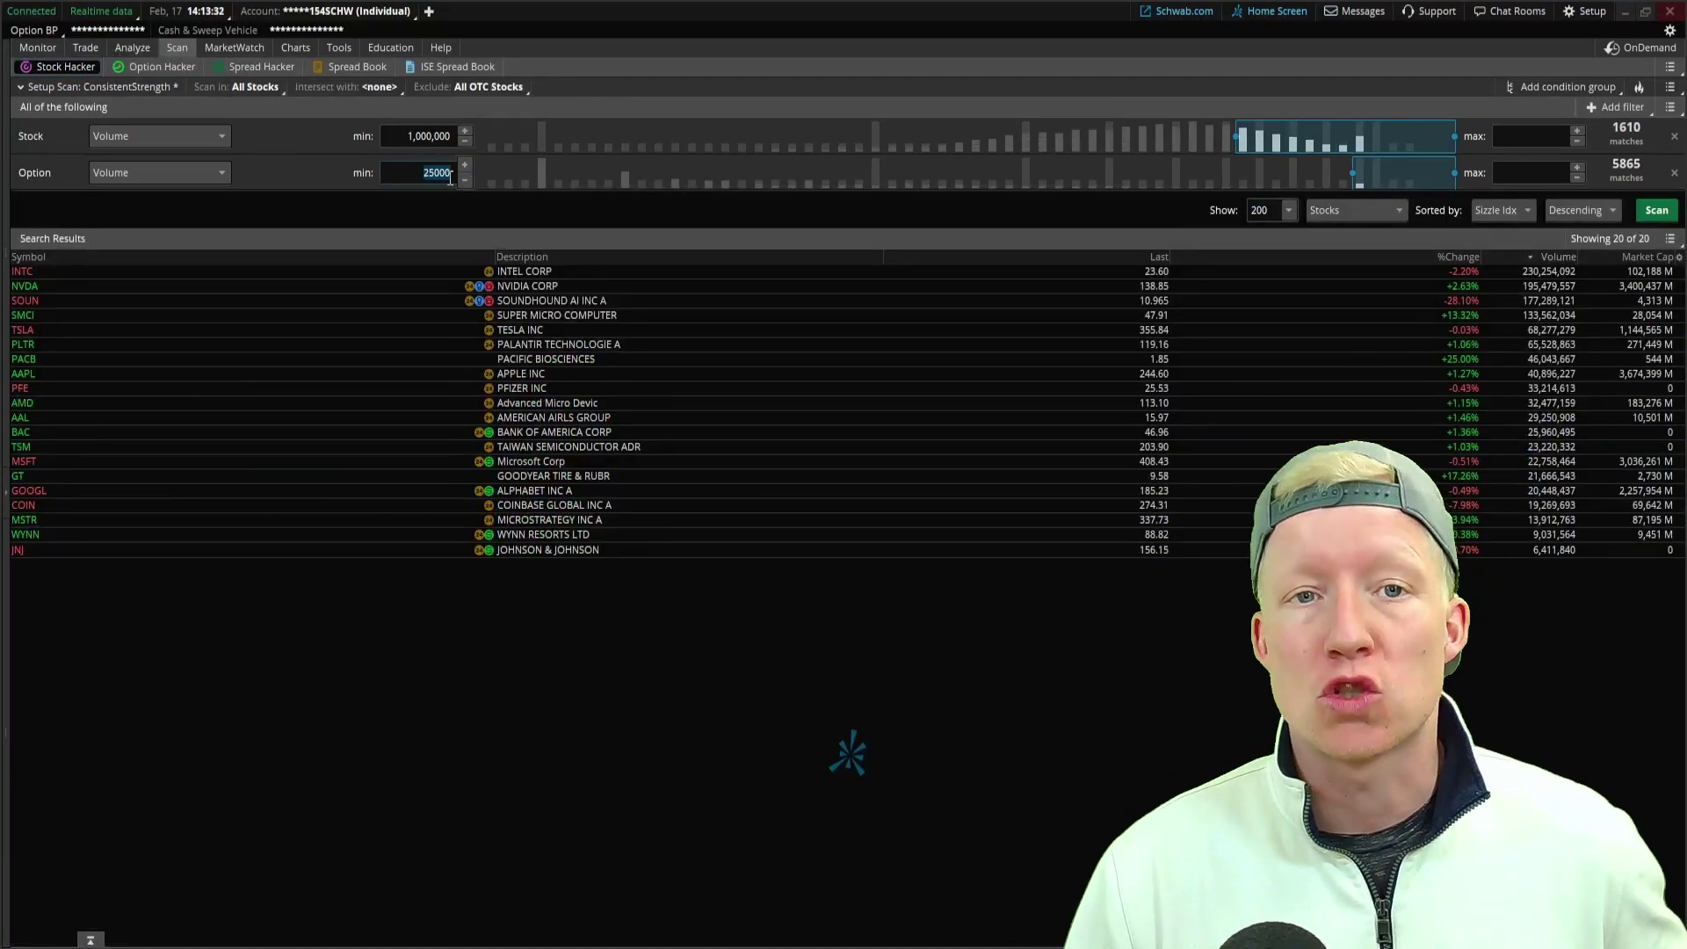
{"action": "left_click", "coordinate": [154, 67]}
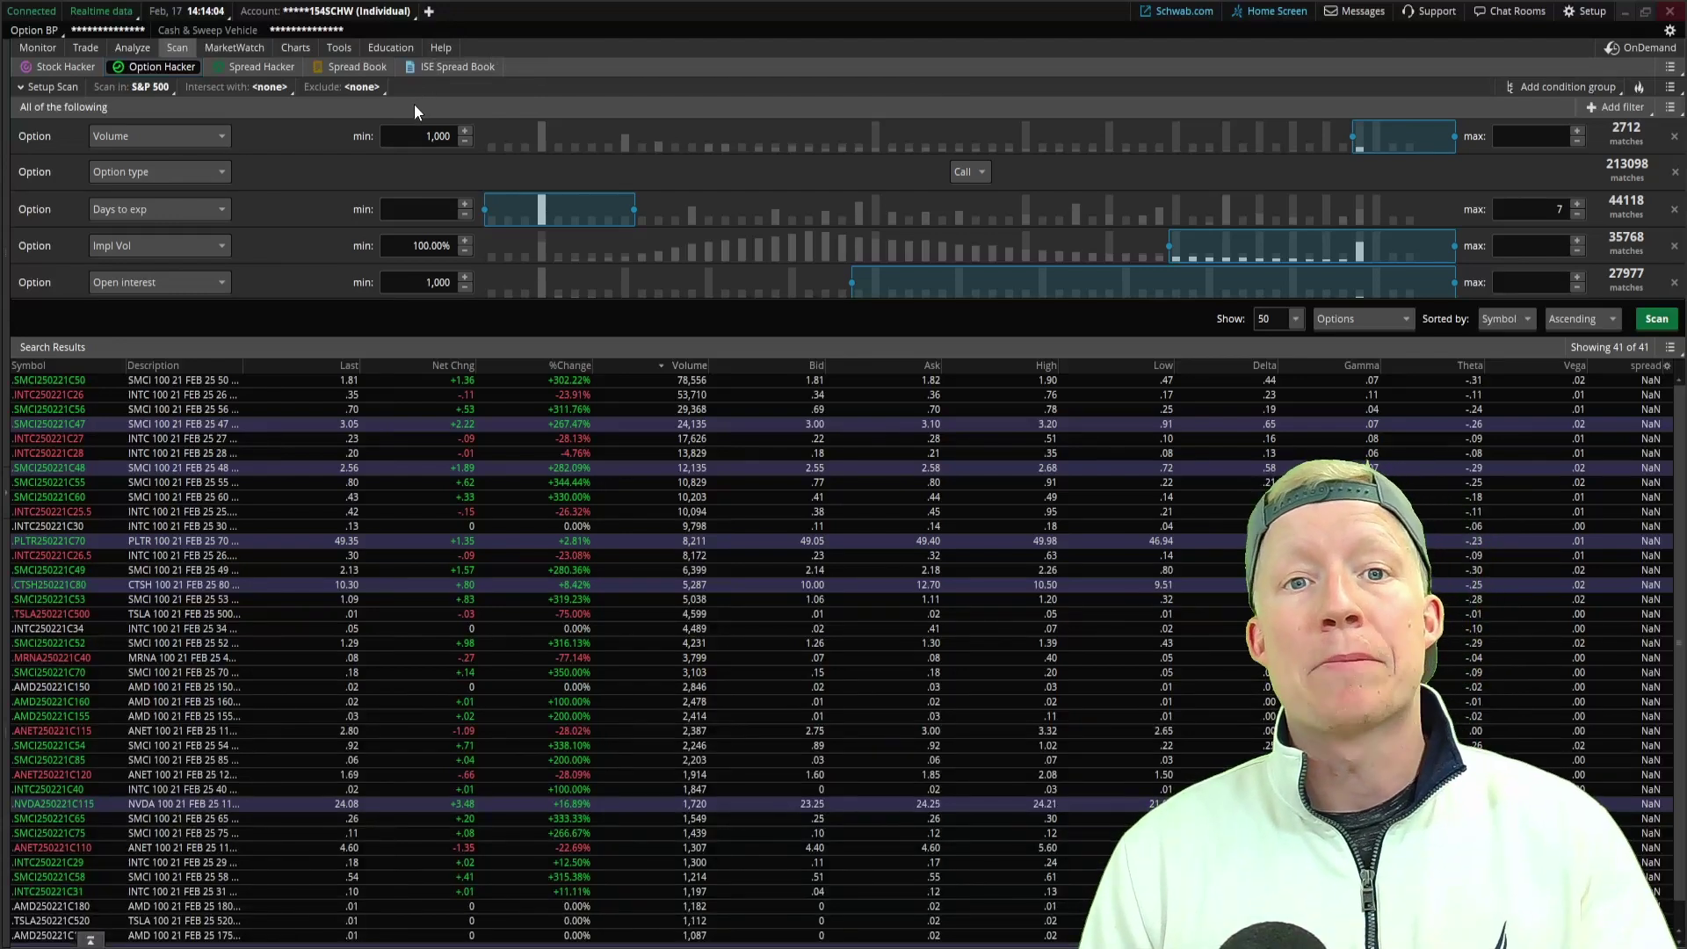
- Show the Call and Put choices in the scan's Option type filter
{"action": "left_click", "coordinate": [977, 174]}
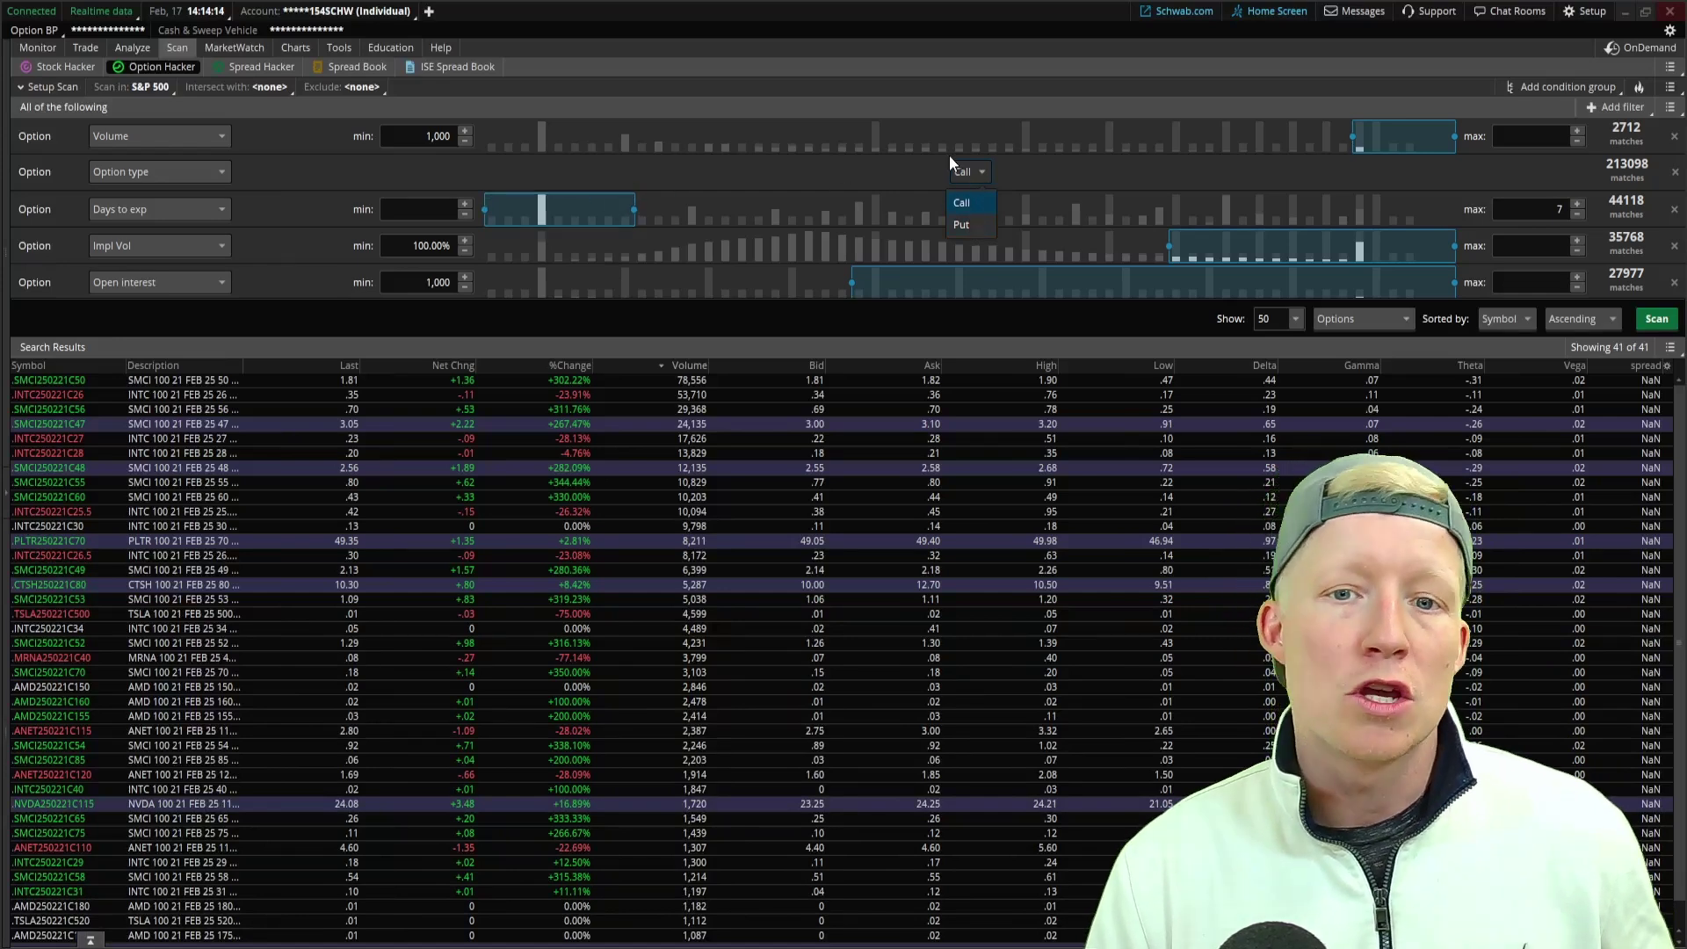
- Close the Option type choices, leaving the filter on Call
{"action": "left_click", "coordinate": [1024, 167]}
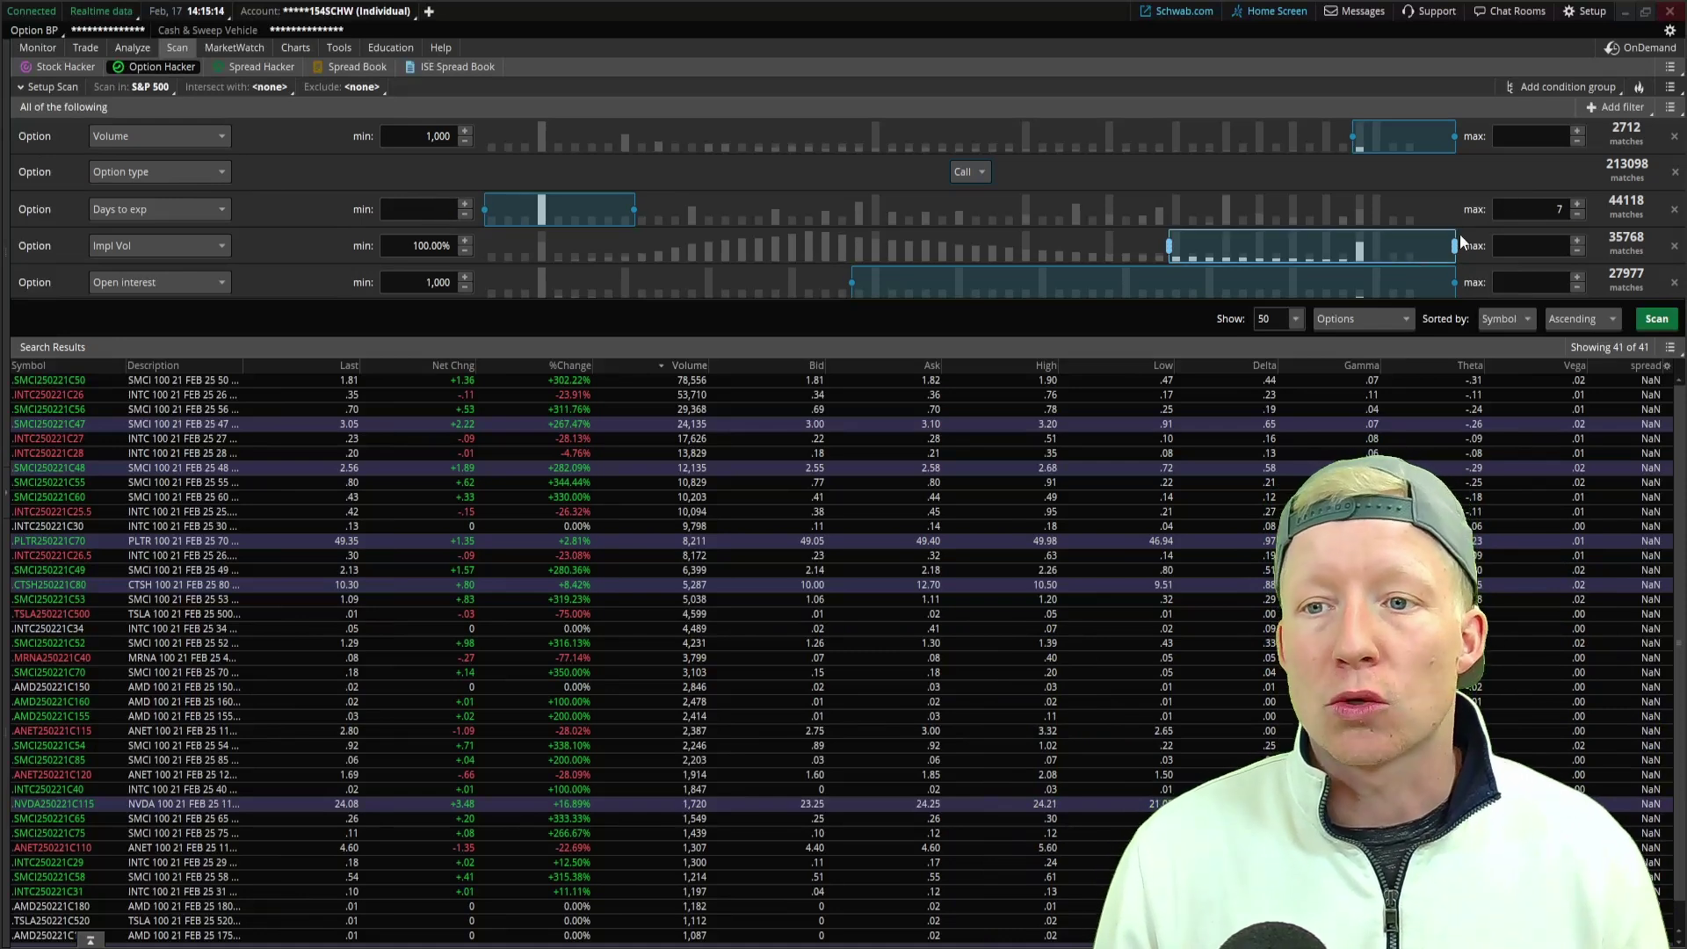
{"action": "left_click", "coordinate": [1529, 214]}
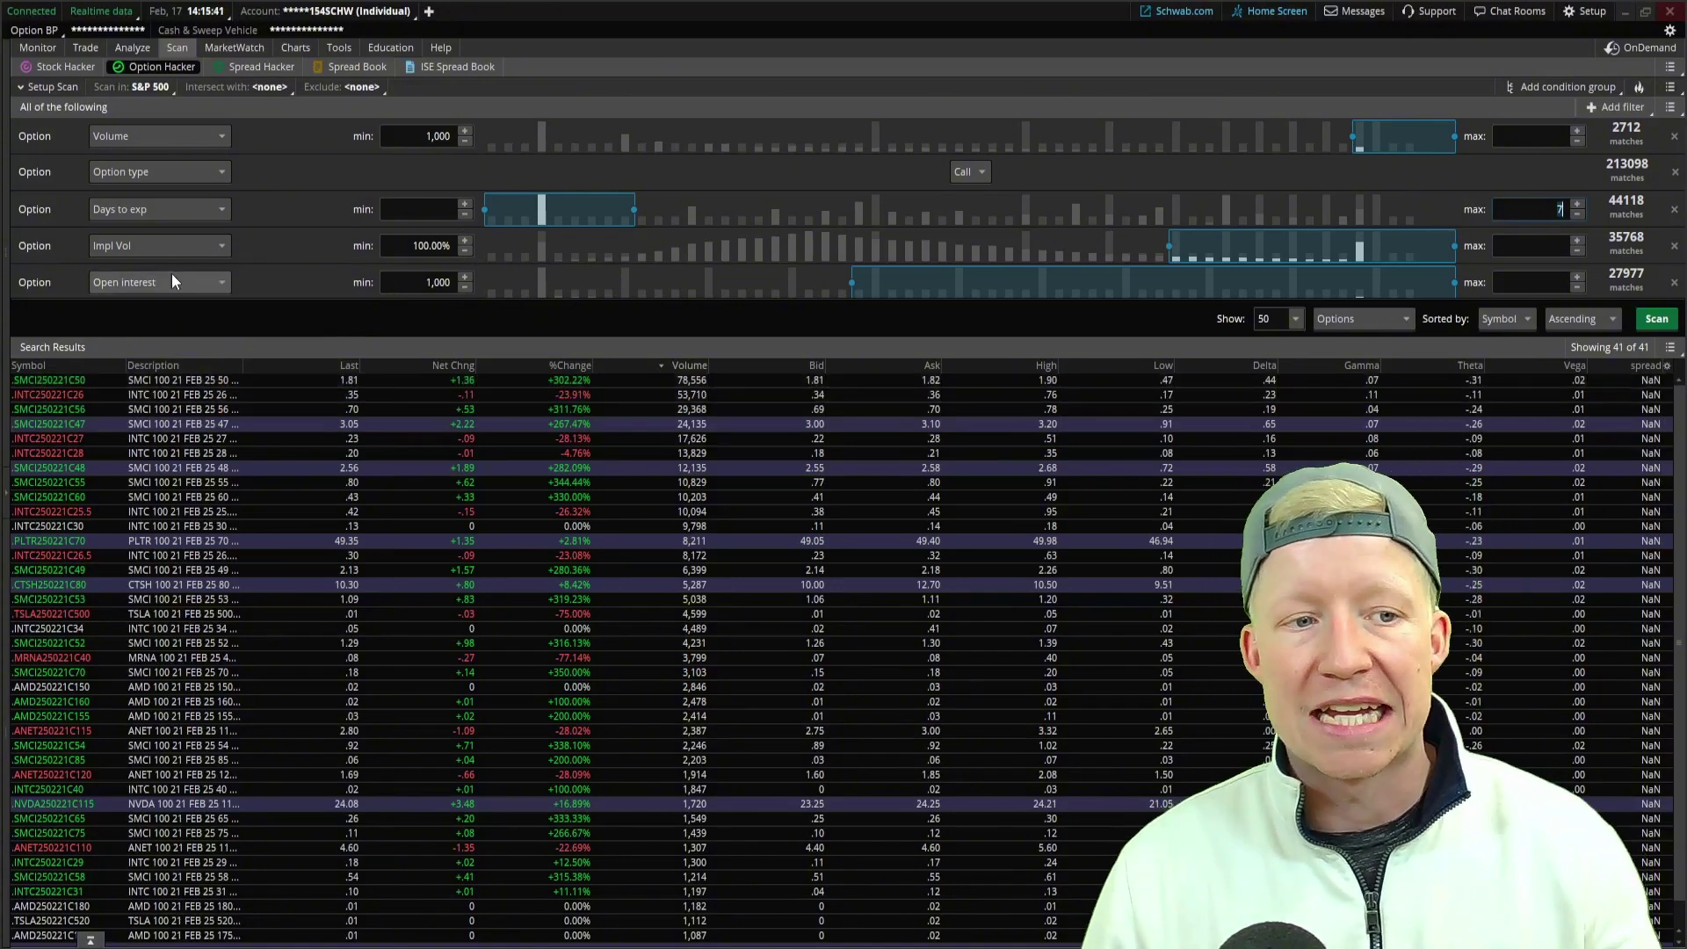
- Chart SMCI zoomed to its 2020–2025 candles, then return to the Option Hacker scan
{"action": "left_click", "coordinate": [292, 48]}
{"action": "left_click", "coordinate": [53, 88]}
{"action": "type", "text": "SMCI"}
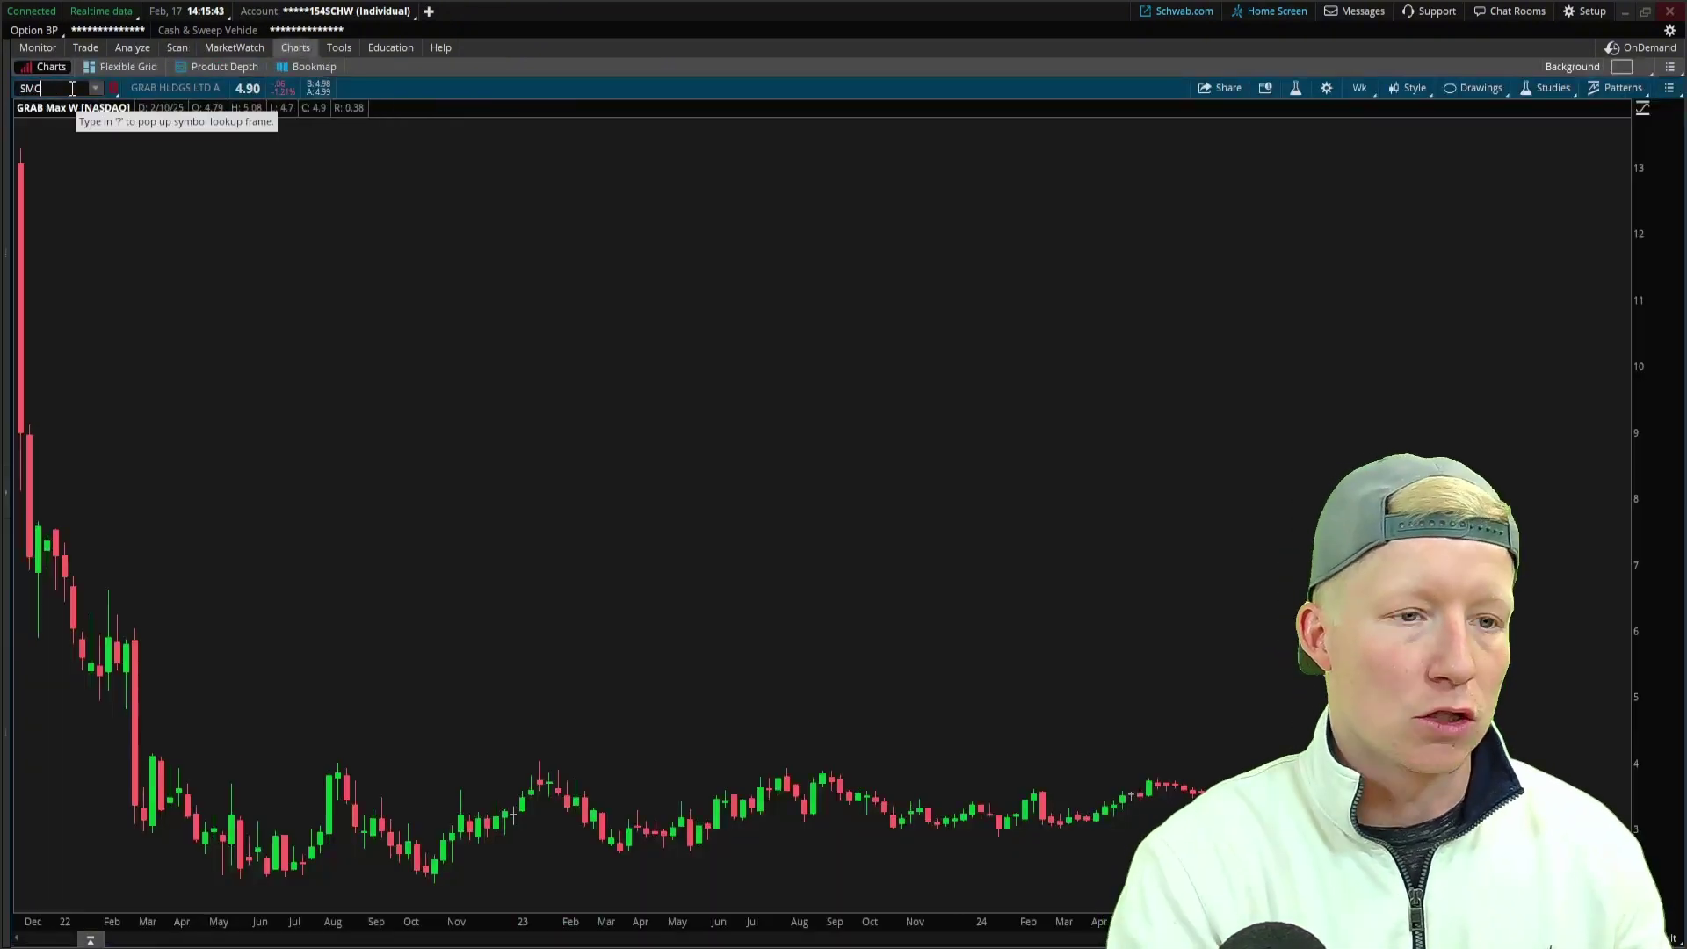
{"action": "key", "text": "Return"}
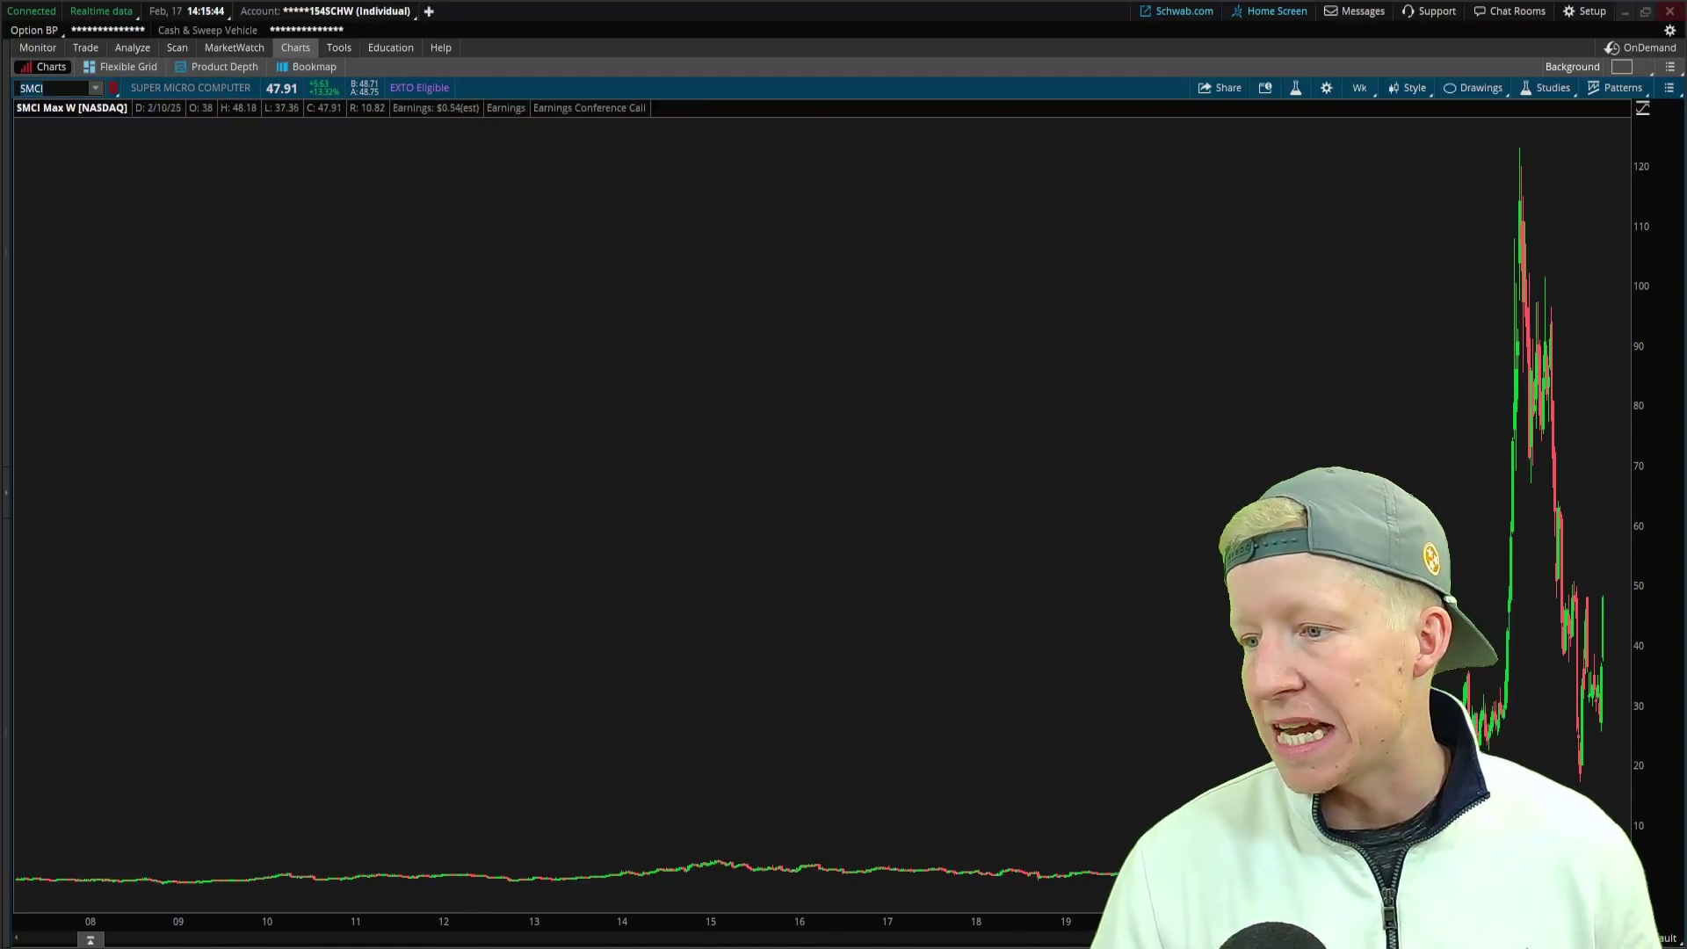
{"action": "left_click_drag", "start_coordinate": [1626, 565], "coordinate": [1132, 556]}
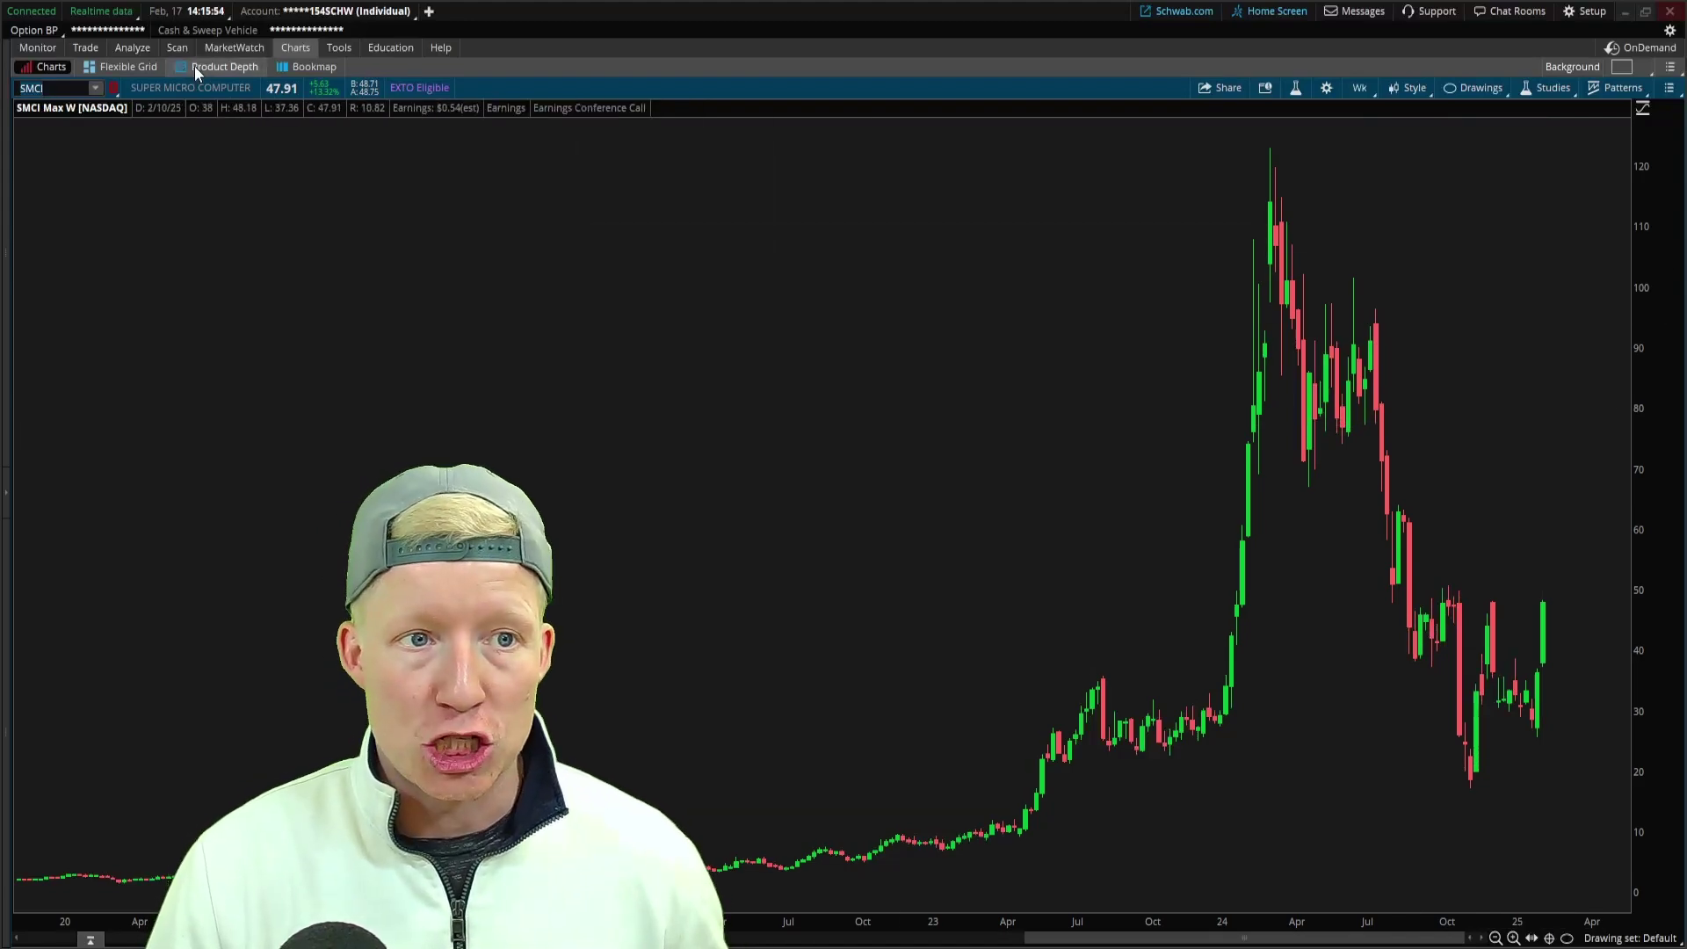
{"action": "left_click", "coordinate": [176, 49]}
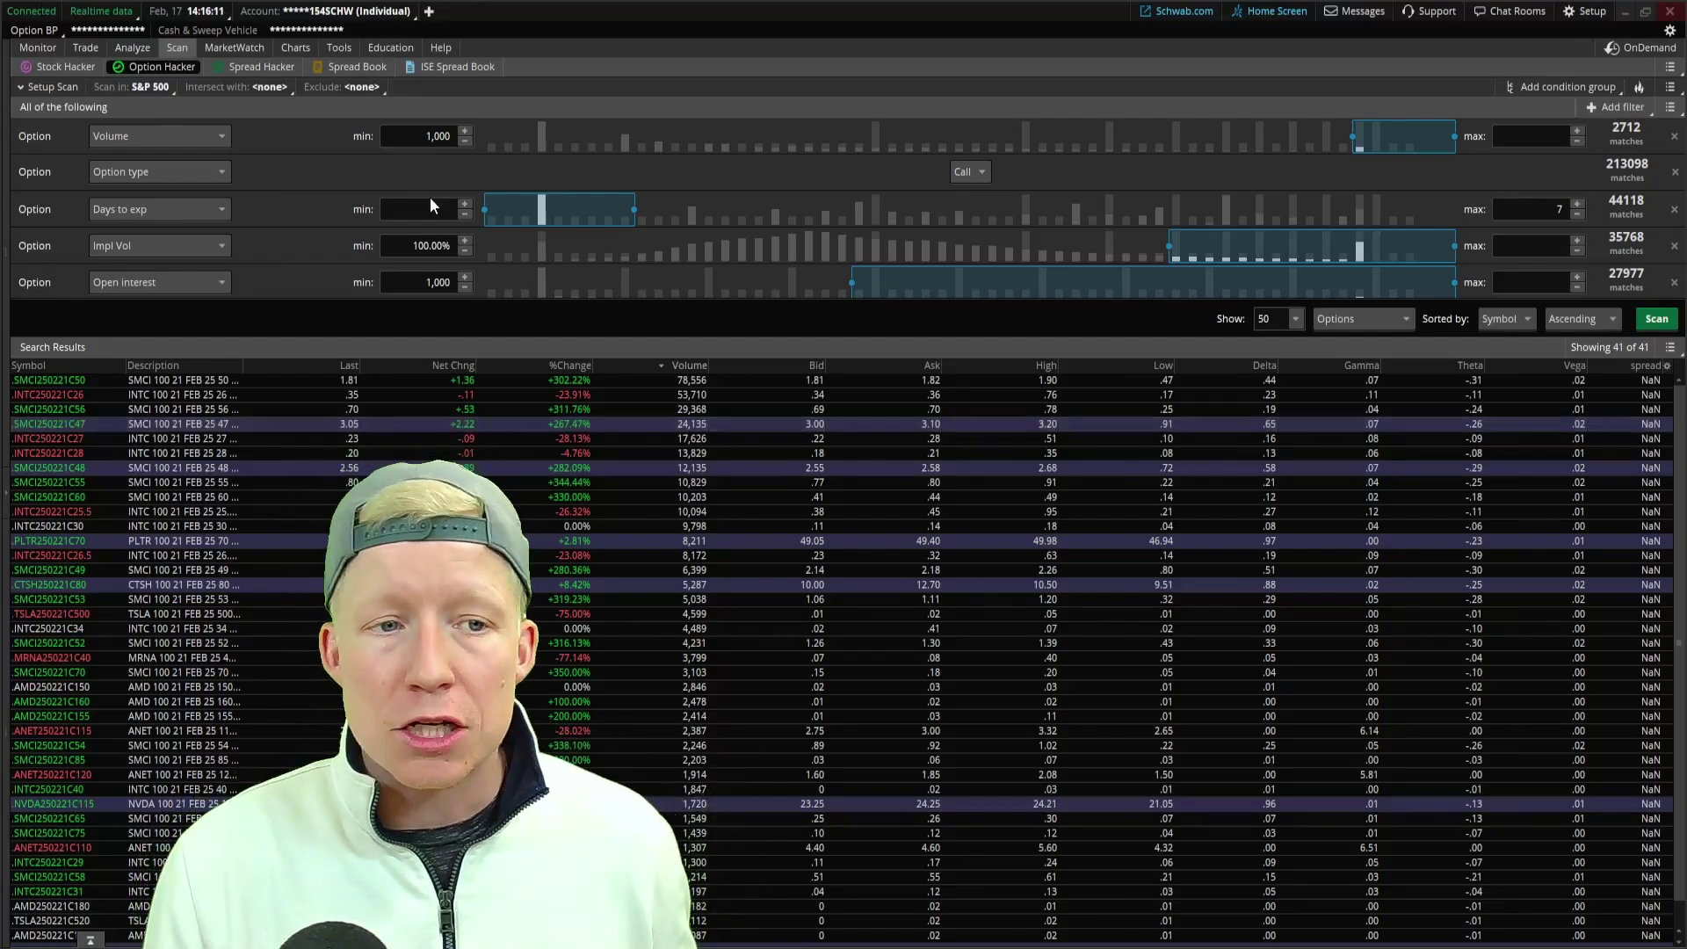
- Review the Days to exp max, Impl Vol min and Open interest min filters, then show the NVDA option chain
{"action": "left_click", "coordinate": [1563, 209]}
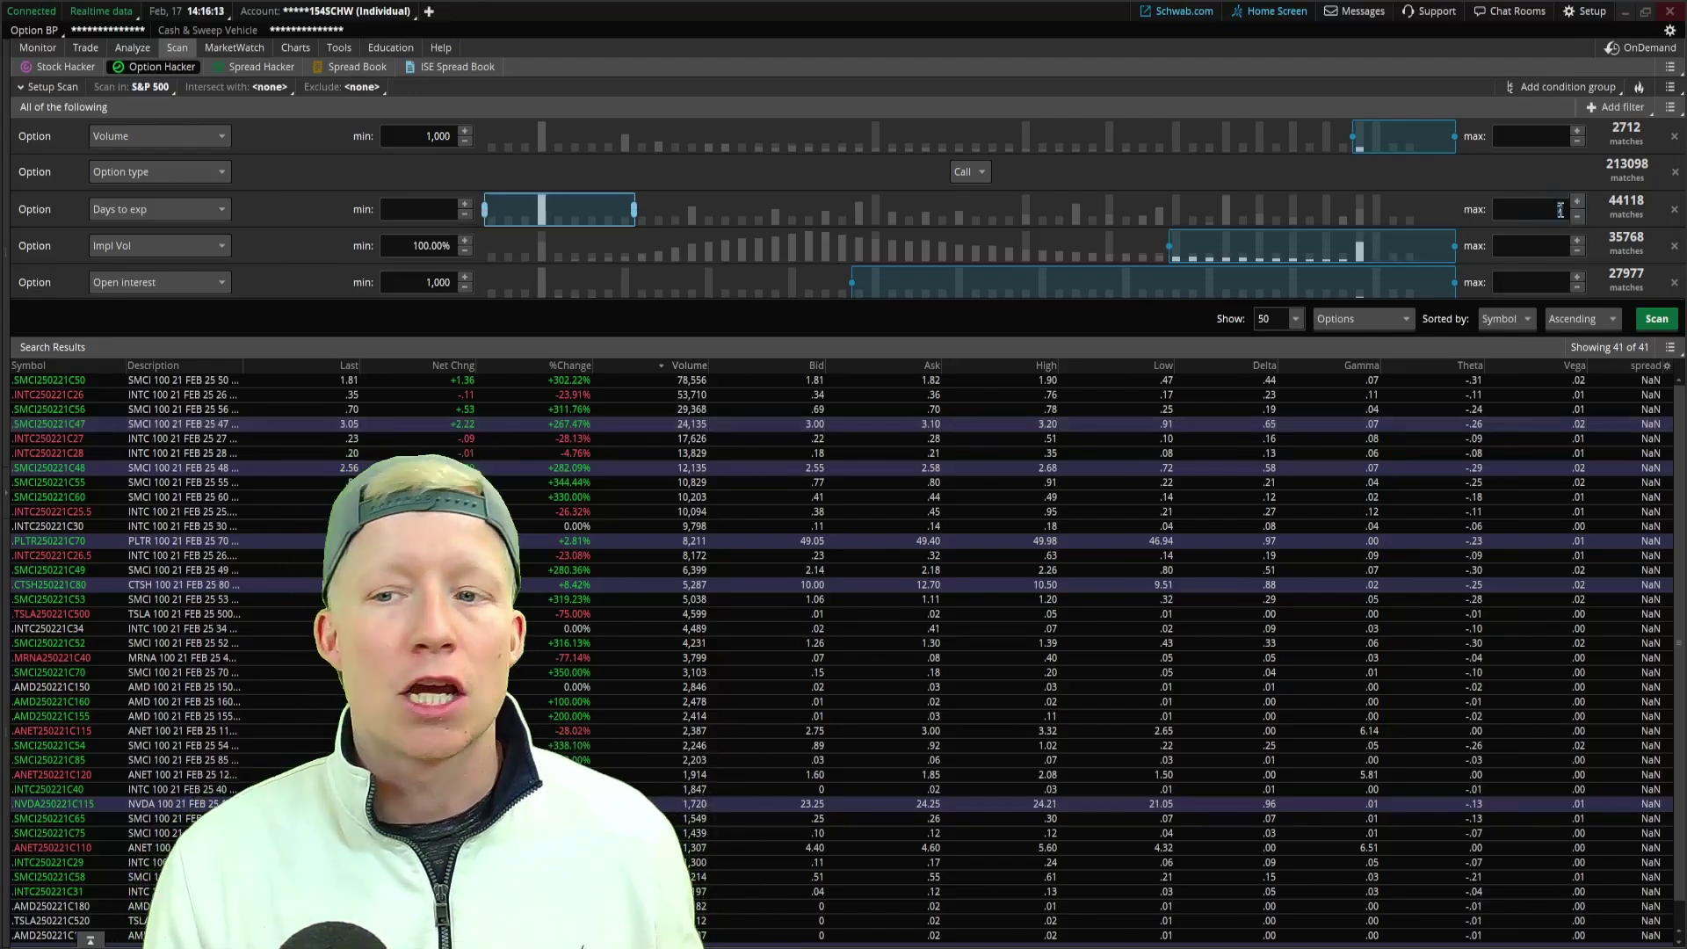
{"action": "left_click", "coordinate": [450, 247]}
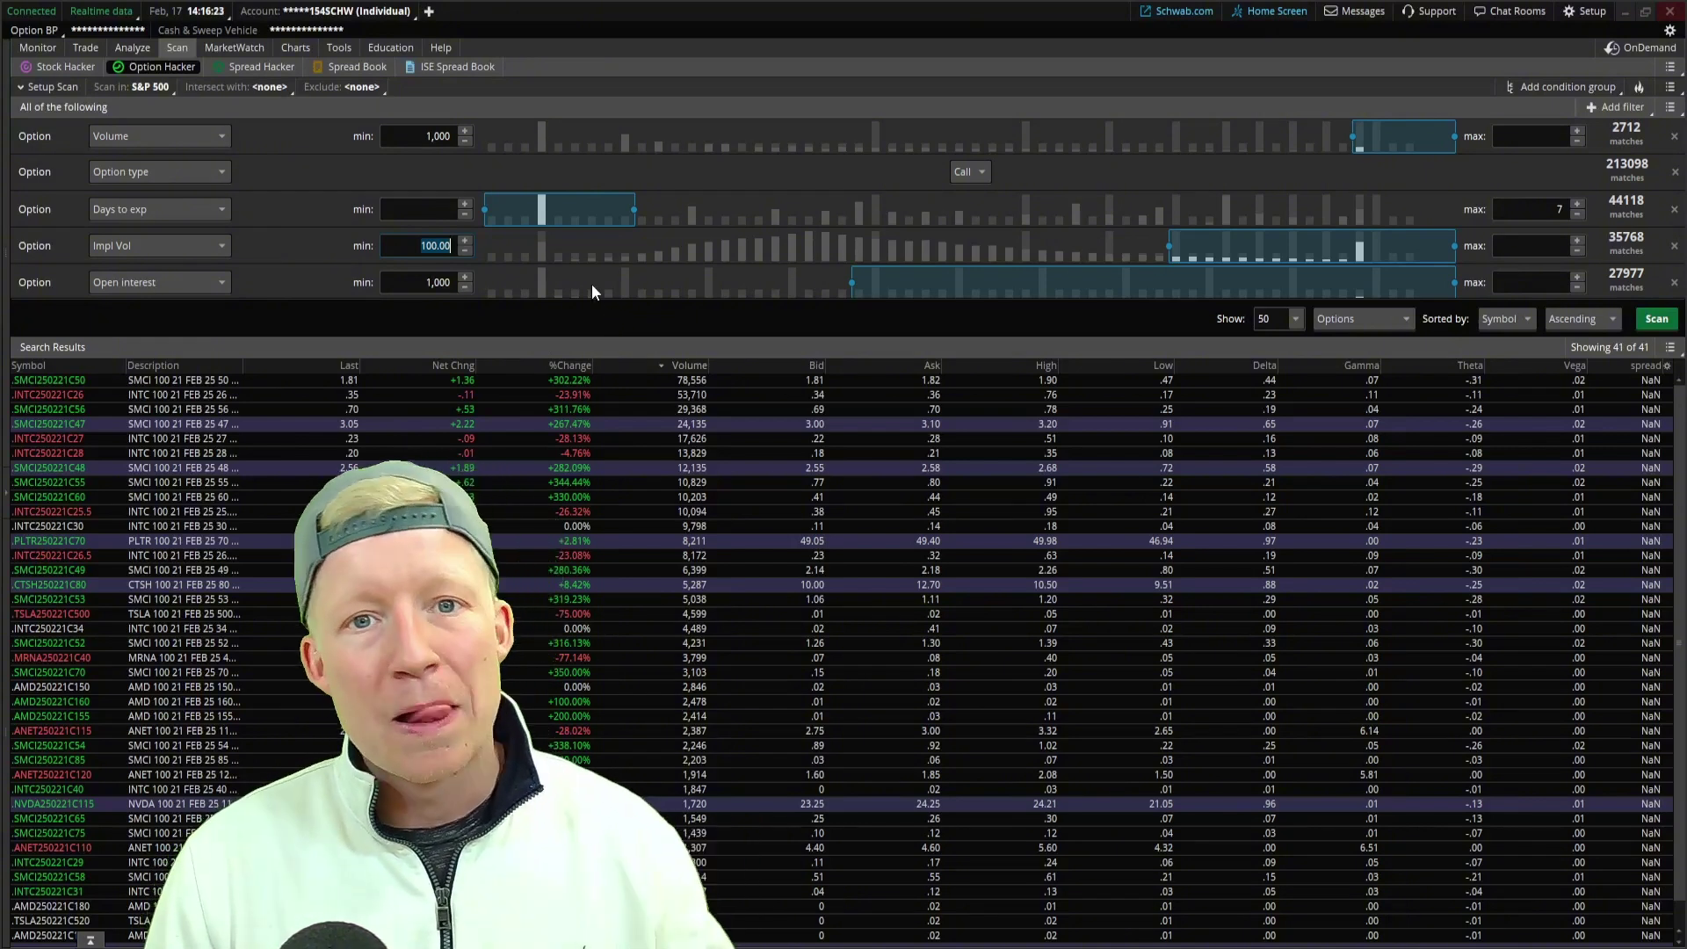
{"action": "left_click", "coordinate": [400, 282]}
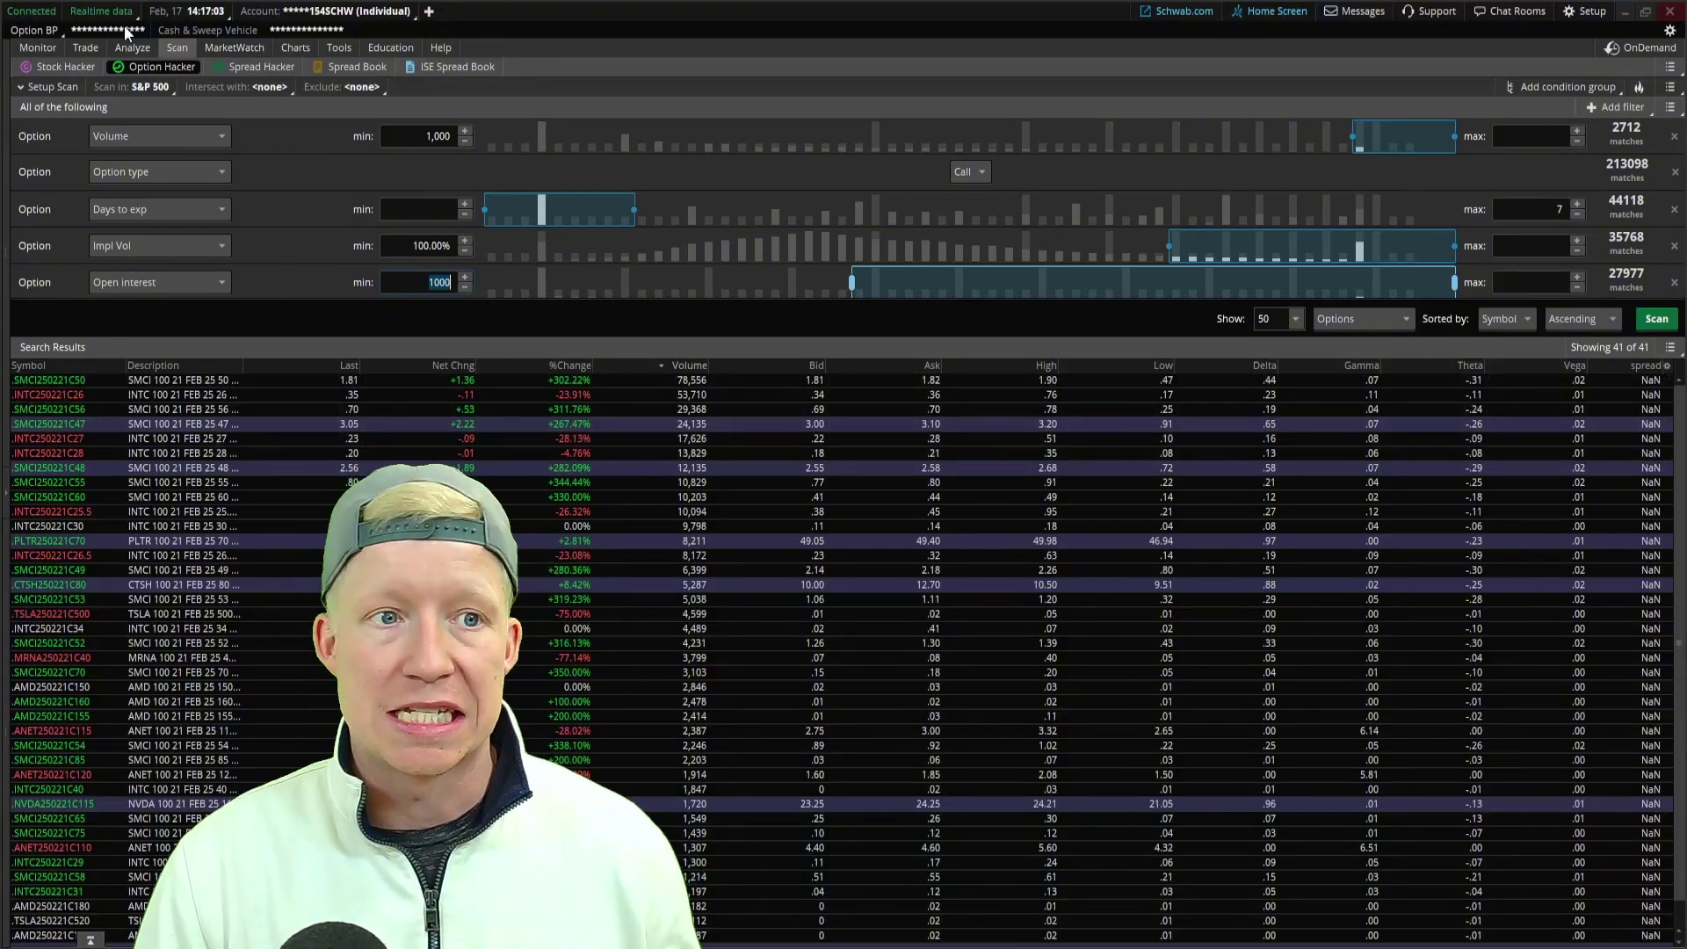
{"action": "left_click", "coordinate": [92, 50]}
- Expand the NVDA 20 JUN 25 and 21 NOV 25 expirations, then return to the SMCI chart
{"action": "left_click", "coordinate": [29, 412]}
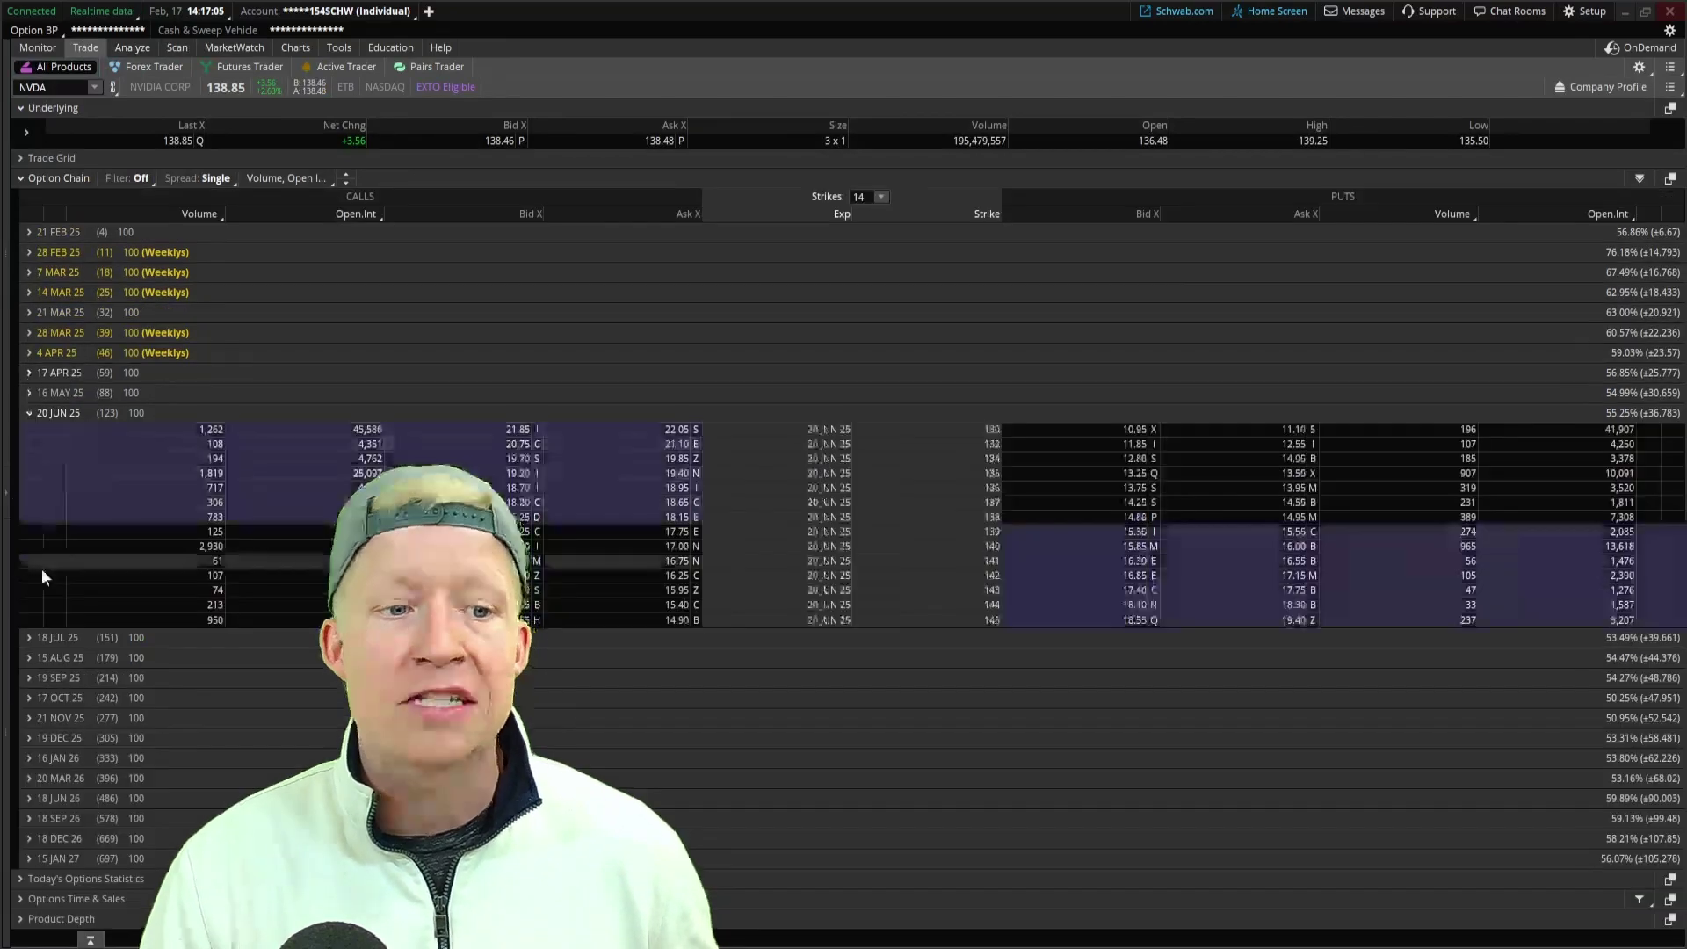
{"action": "left_click", "coordinate": [29, 717]}
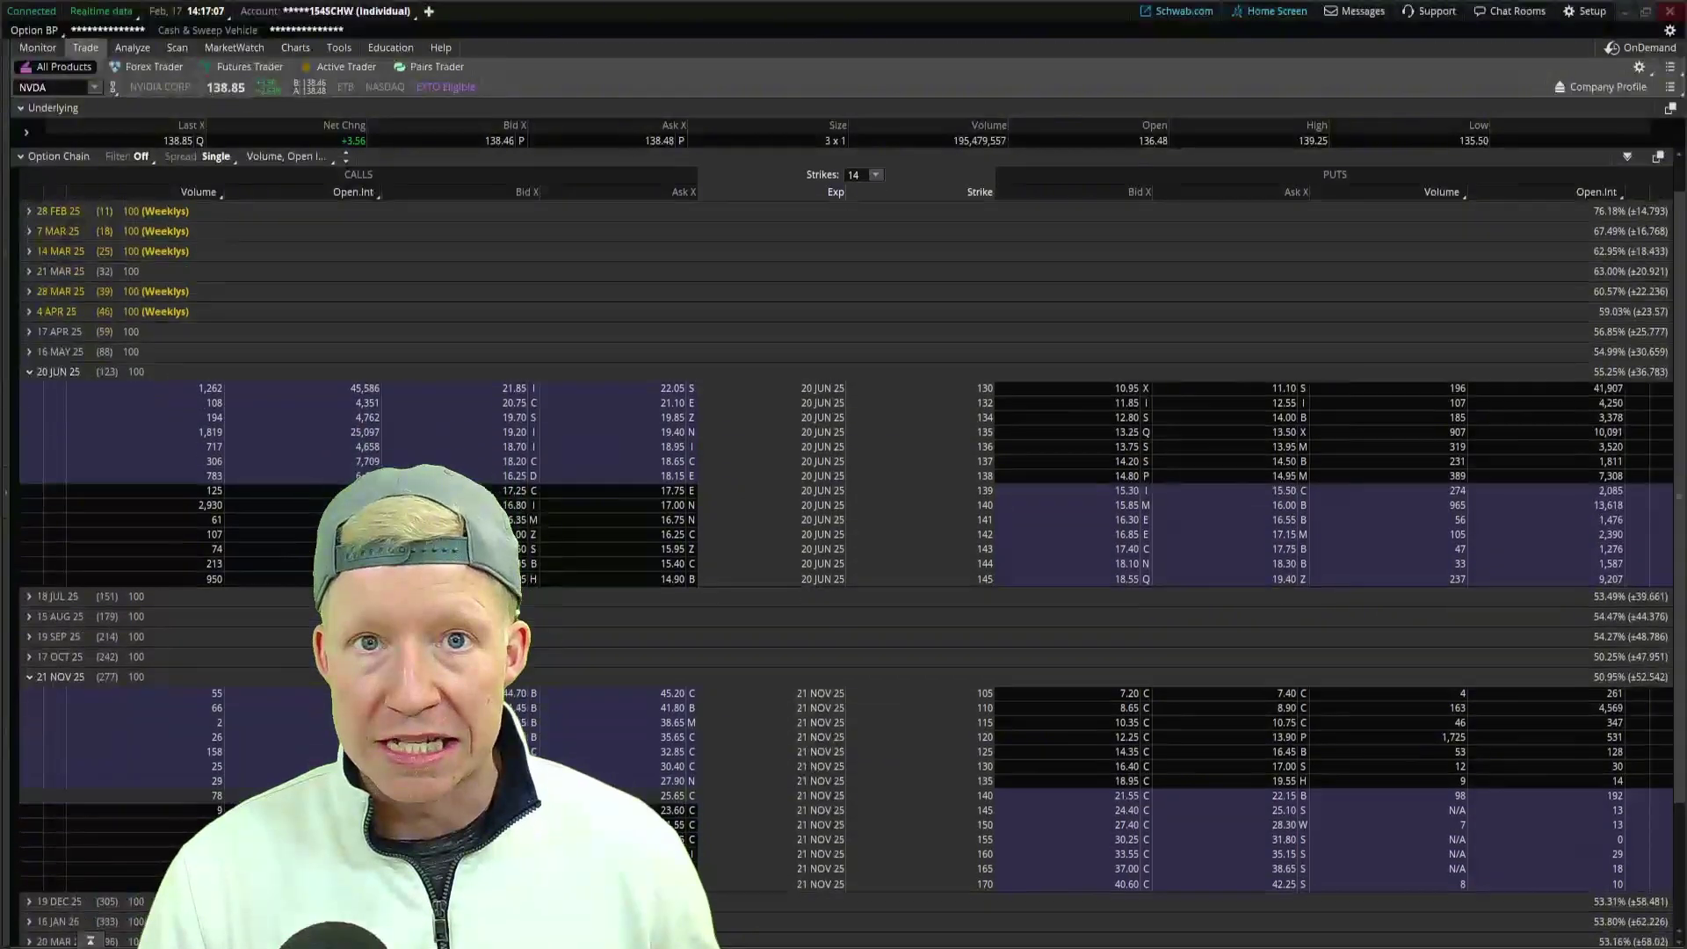
{"action": "scroll", "coordinate": [529, 648], "scroll_direction": "down", "scroll_amount": 1}
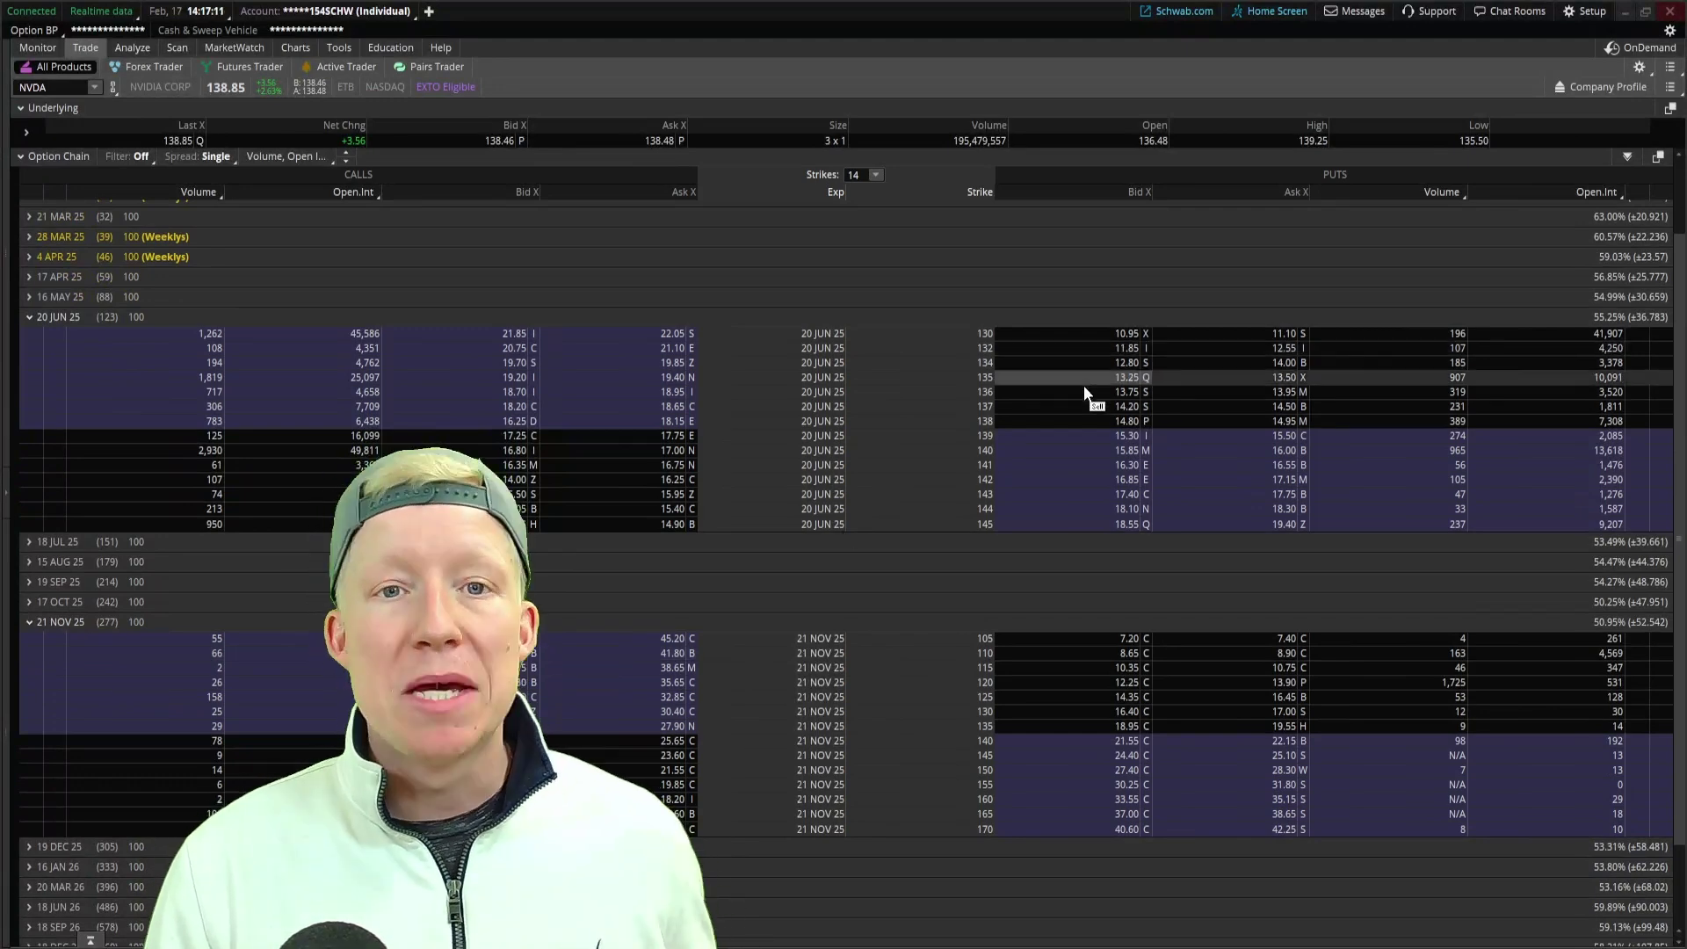
{"action": "left_click", "coordinate": [296, 51]}
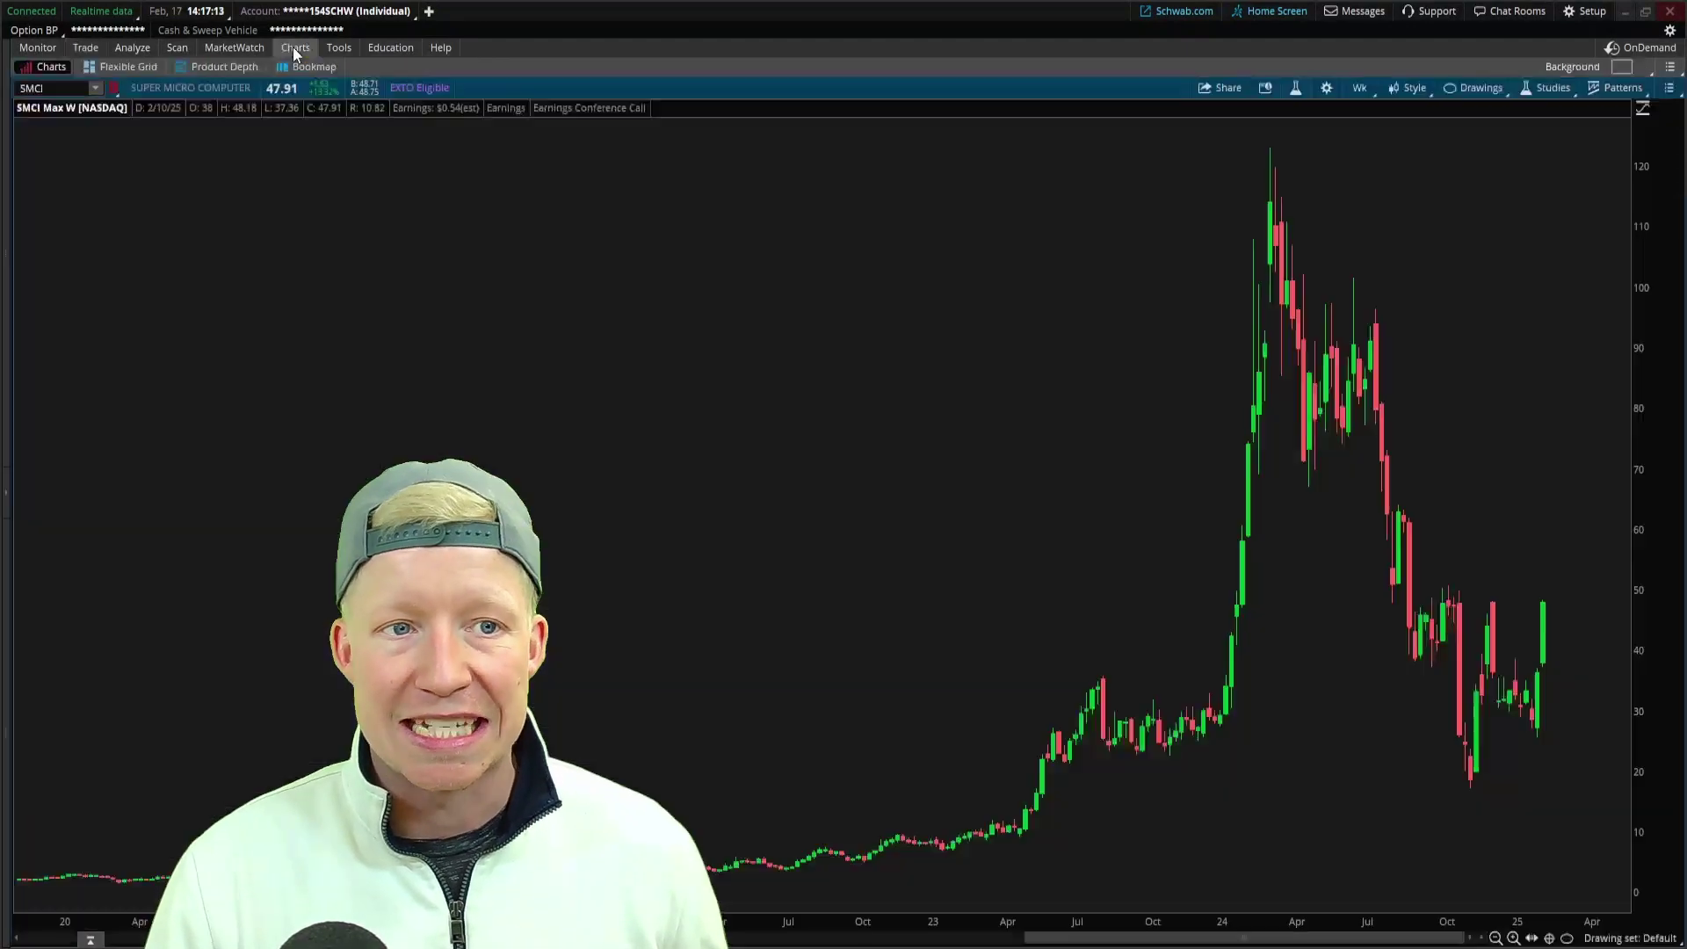
- Save the Option Hacker scan query as 'OptionsRunners' and return to the SMCI weekly chart
{"action": "left_click", "coordinate": [170, 51]}
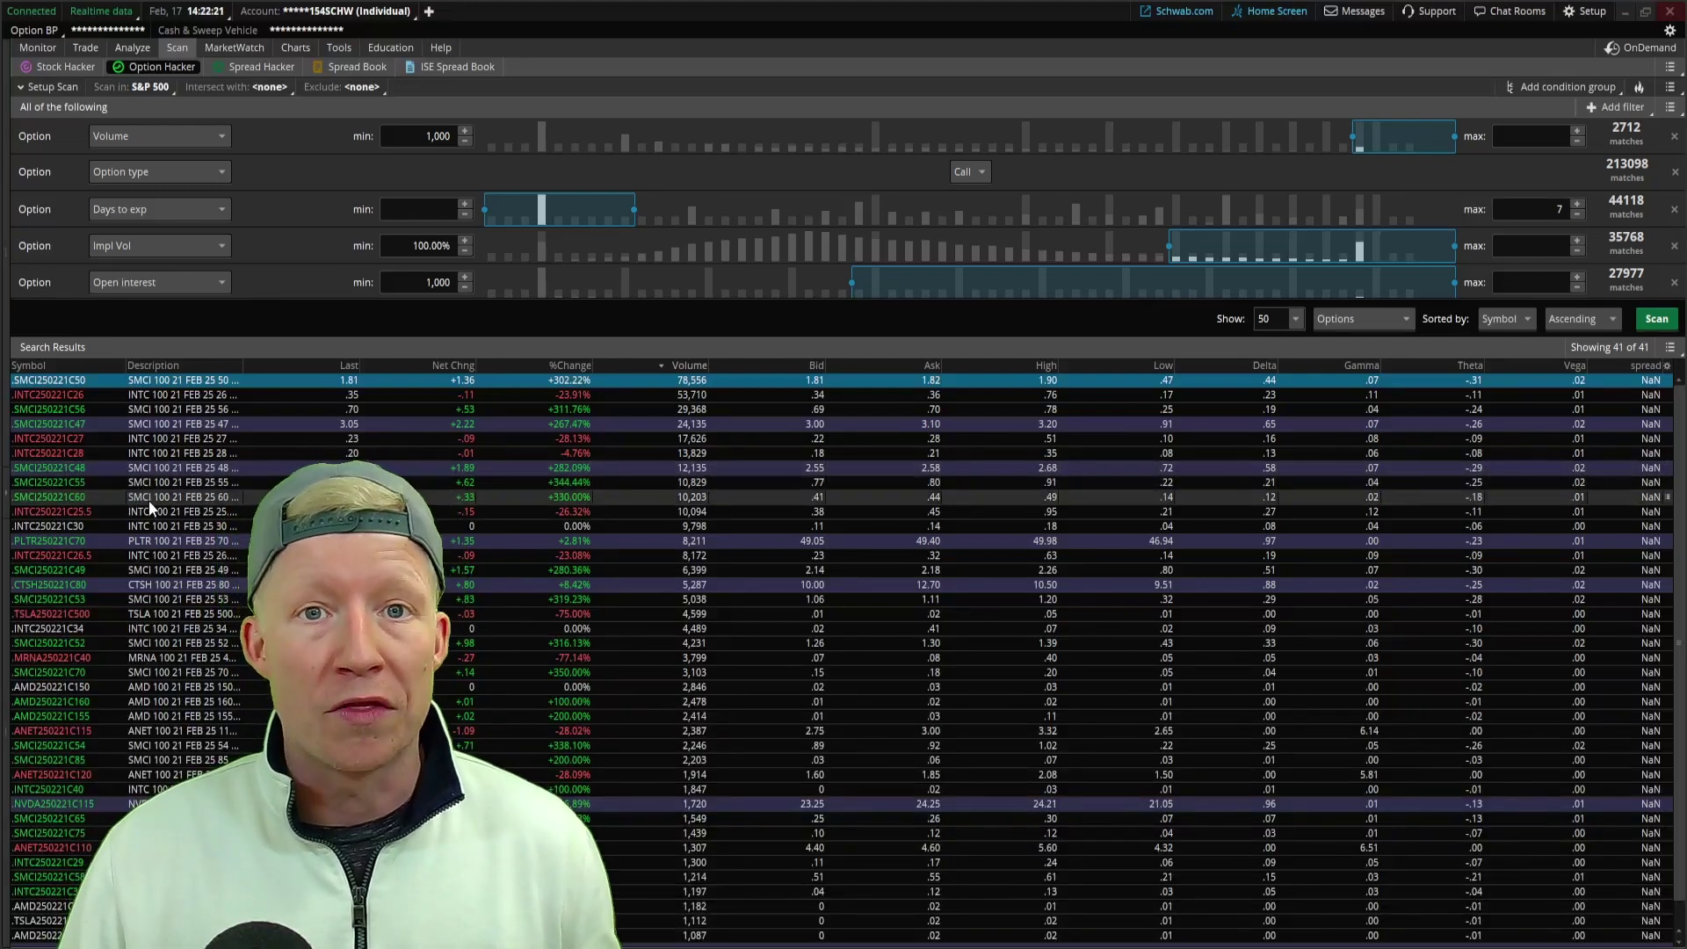
{"action": "left_click", "coordinate": [1672, 90]}
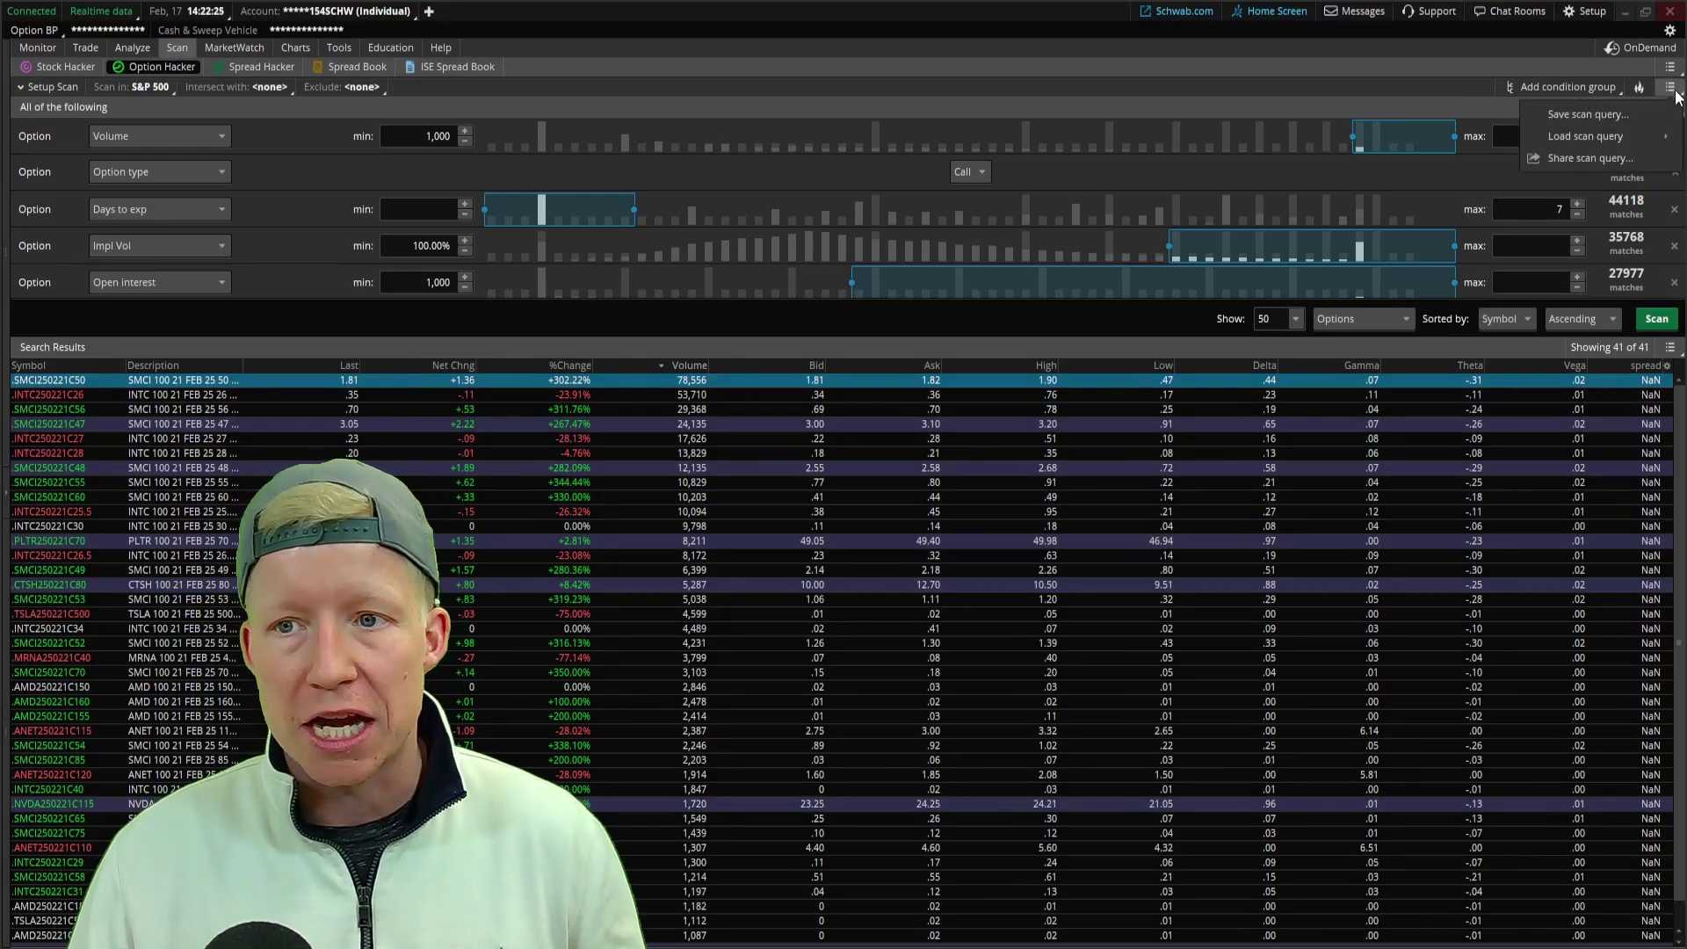
{"action": "left_click", "coordinate": [1586, 115]}
{"action": "left_click_drag", "start_coordinate": [1440, 121], "coordinate": [1103, 185]}
{"action": "left_click", "coordinate": [1079, 208]}
{"action": "type", "text": "Op"}
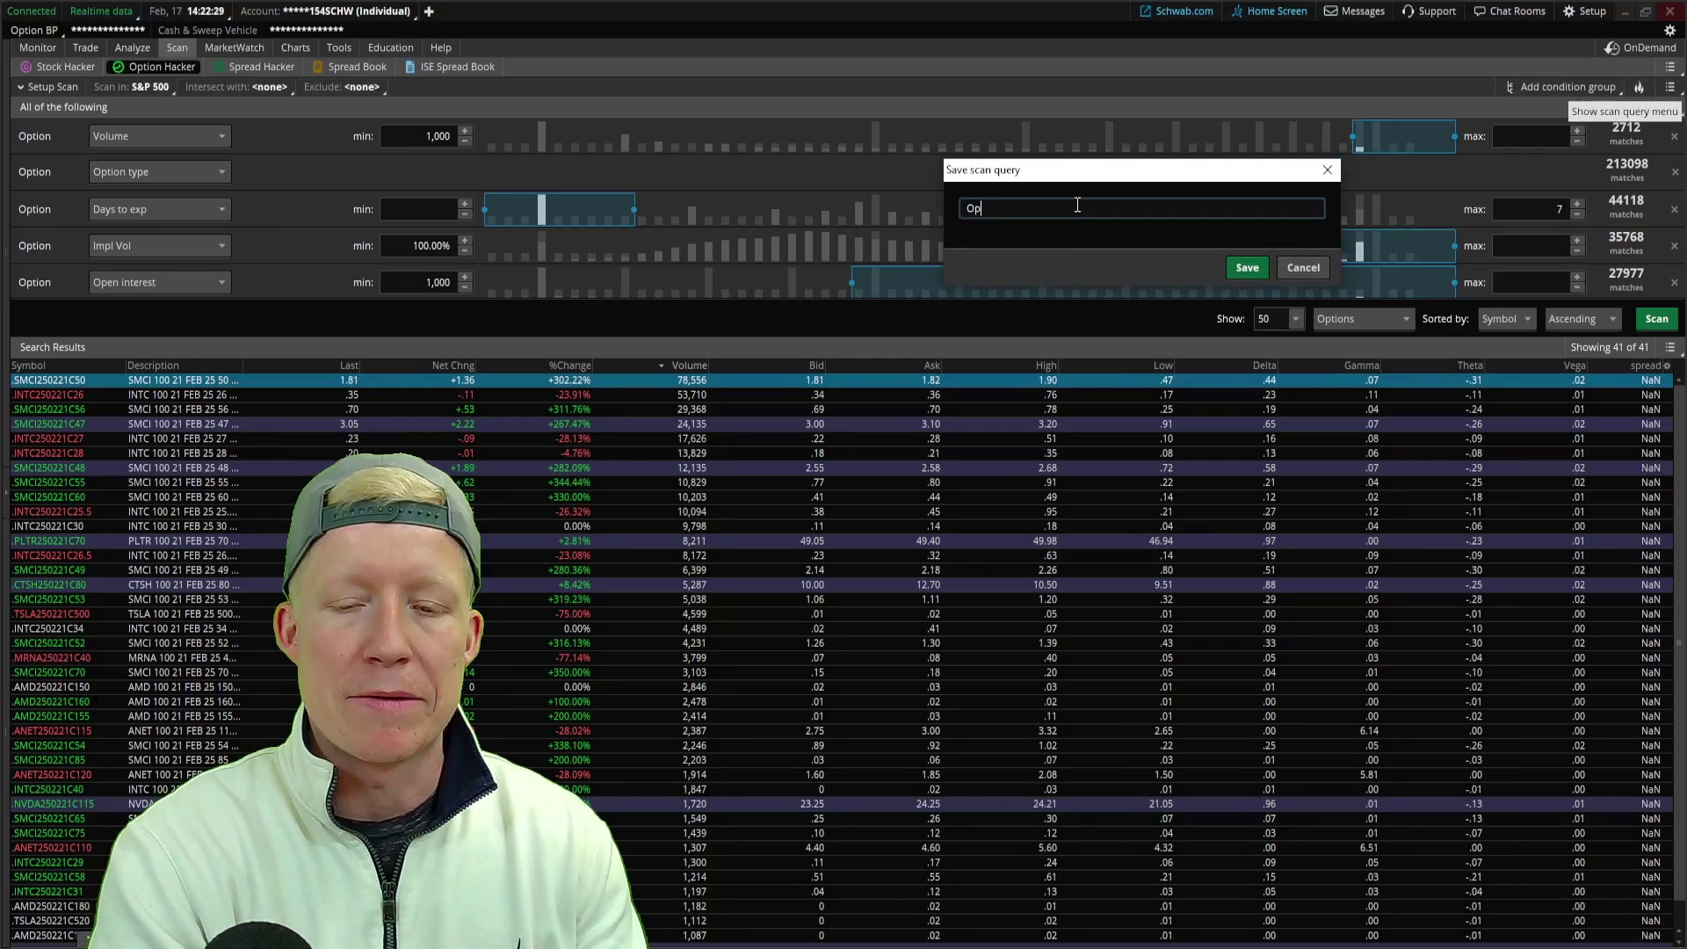
{"action": "type", "text": "tionsRunners"}
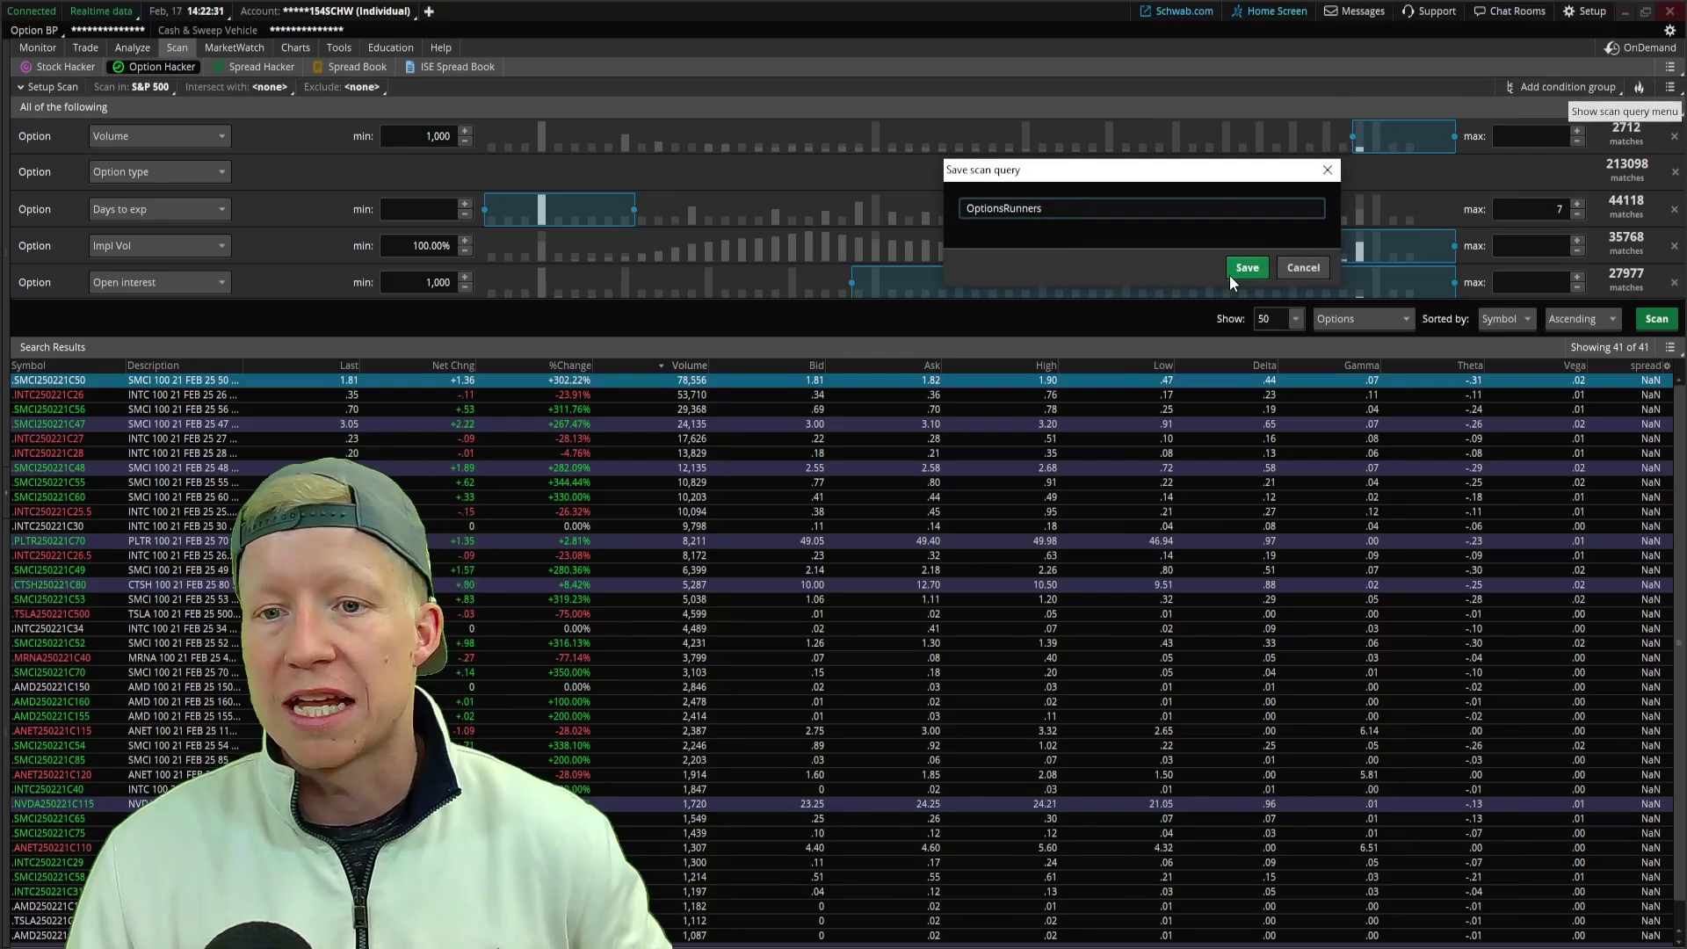
{"action": "left_click", "coordinate": [1233, 275]}
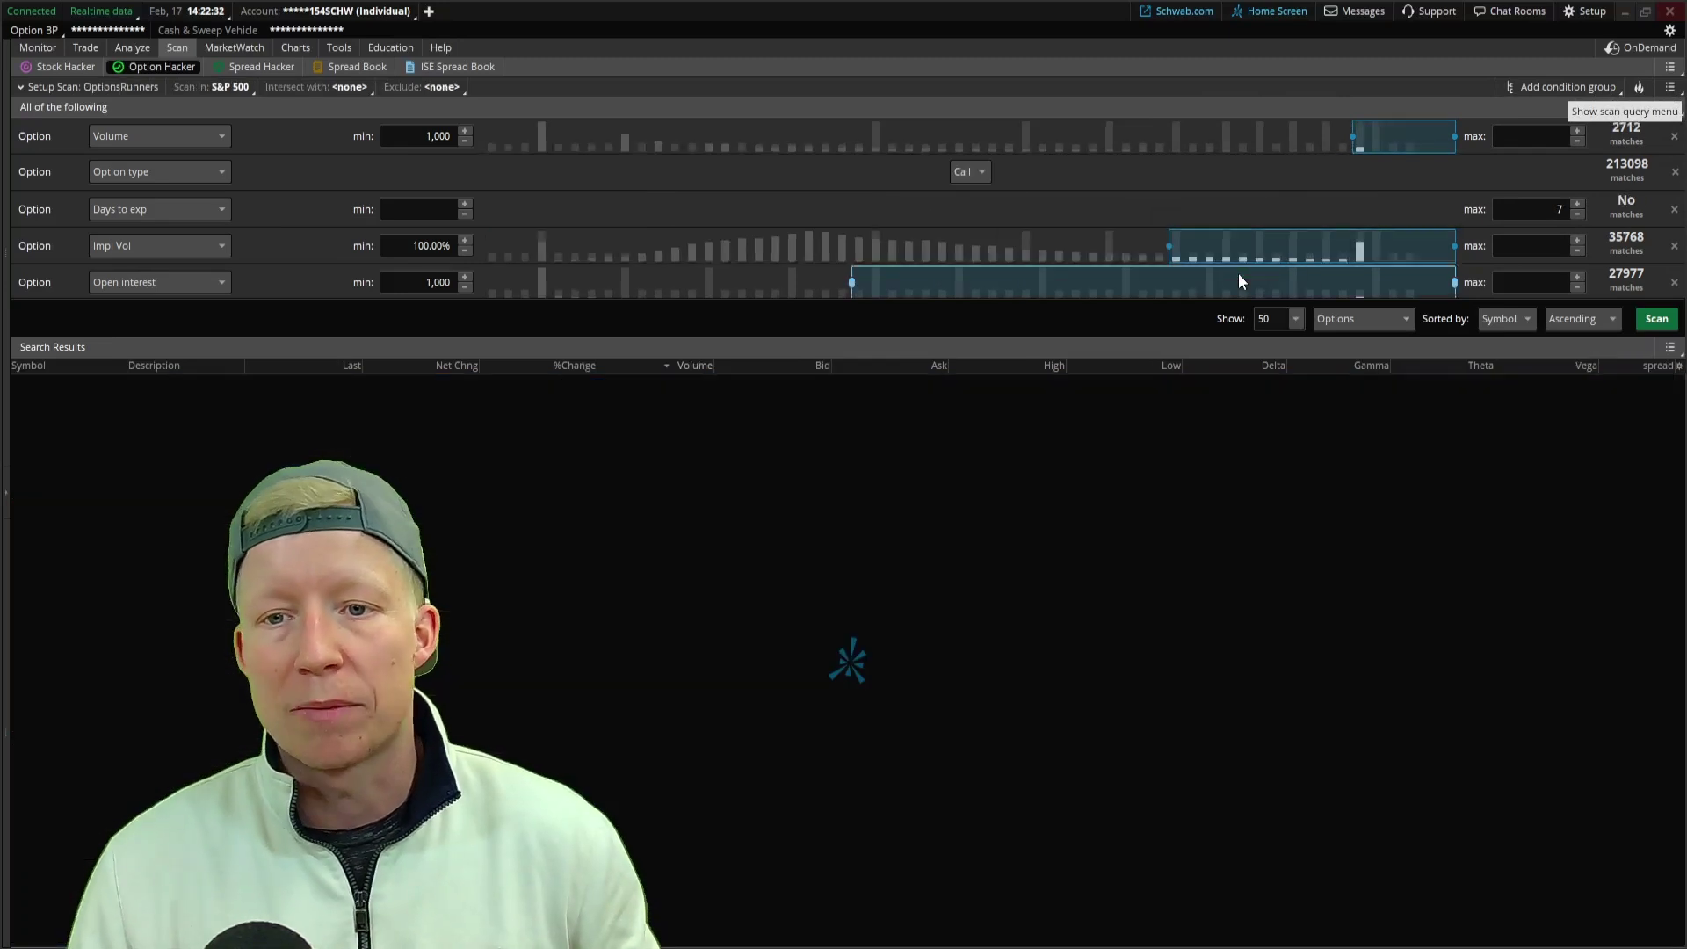
{"action": "left_click", "coordinate": [290, 49]}
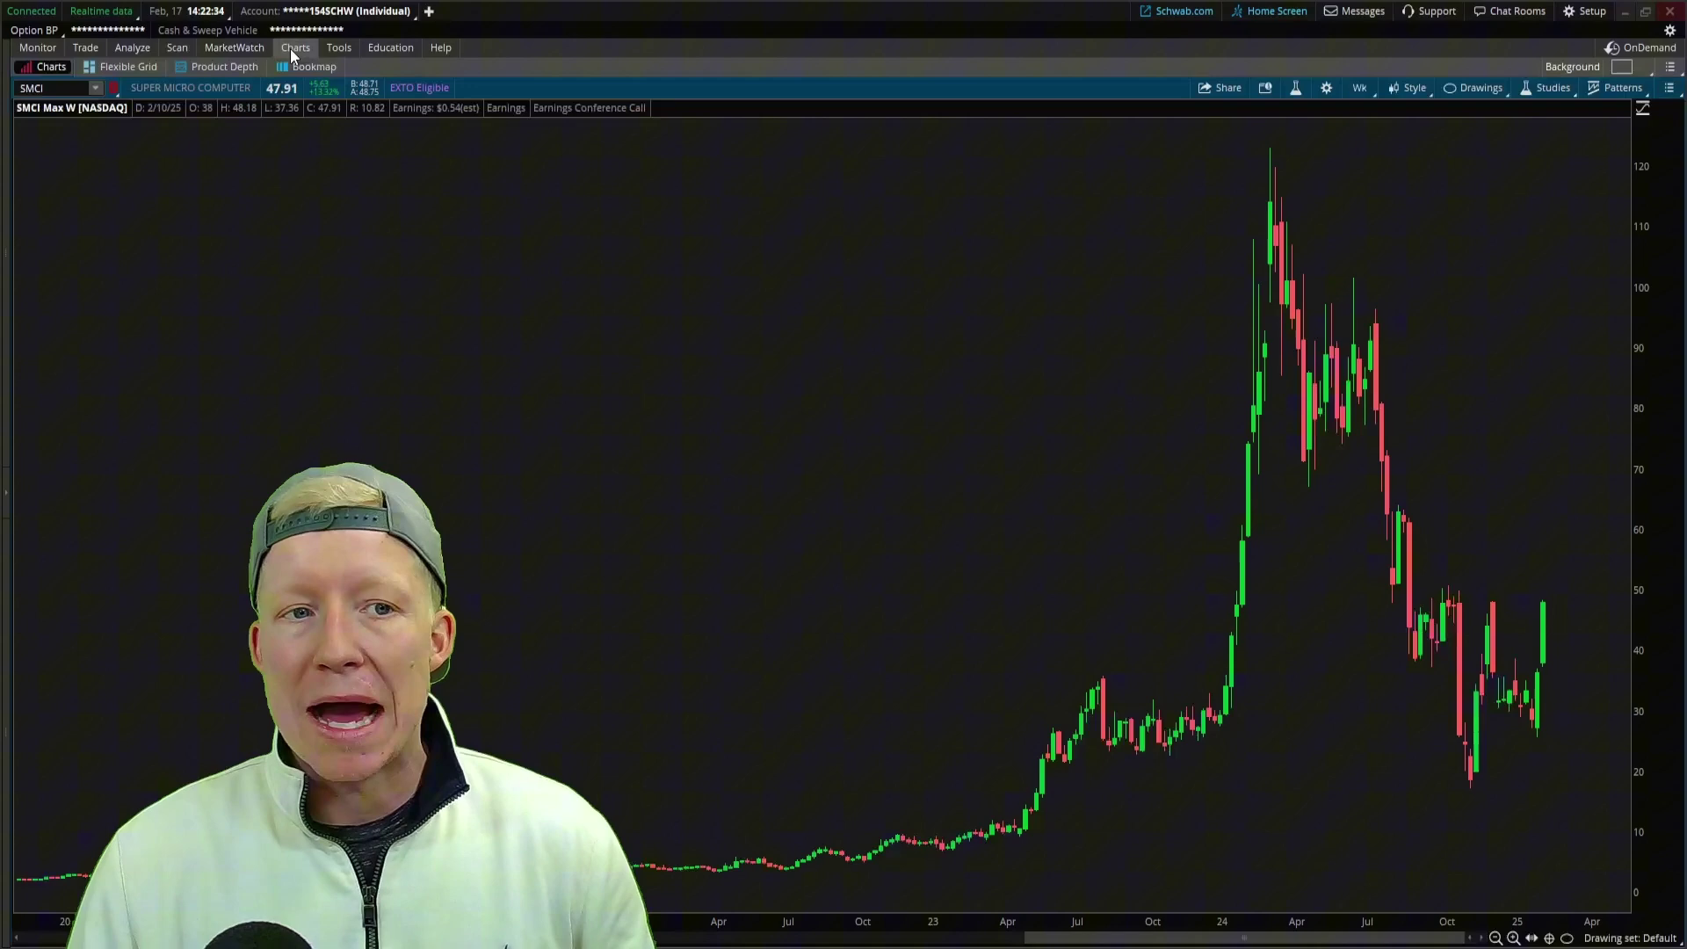
- Expand the watchlist sidebar and list the third watchlist's Personal (H – P) scan sources
{"action": "left_click", "coordinate": [7, 493]}
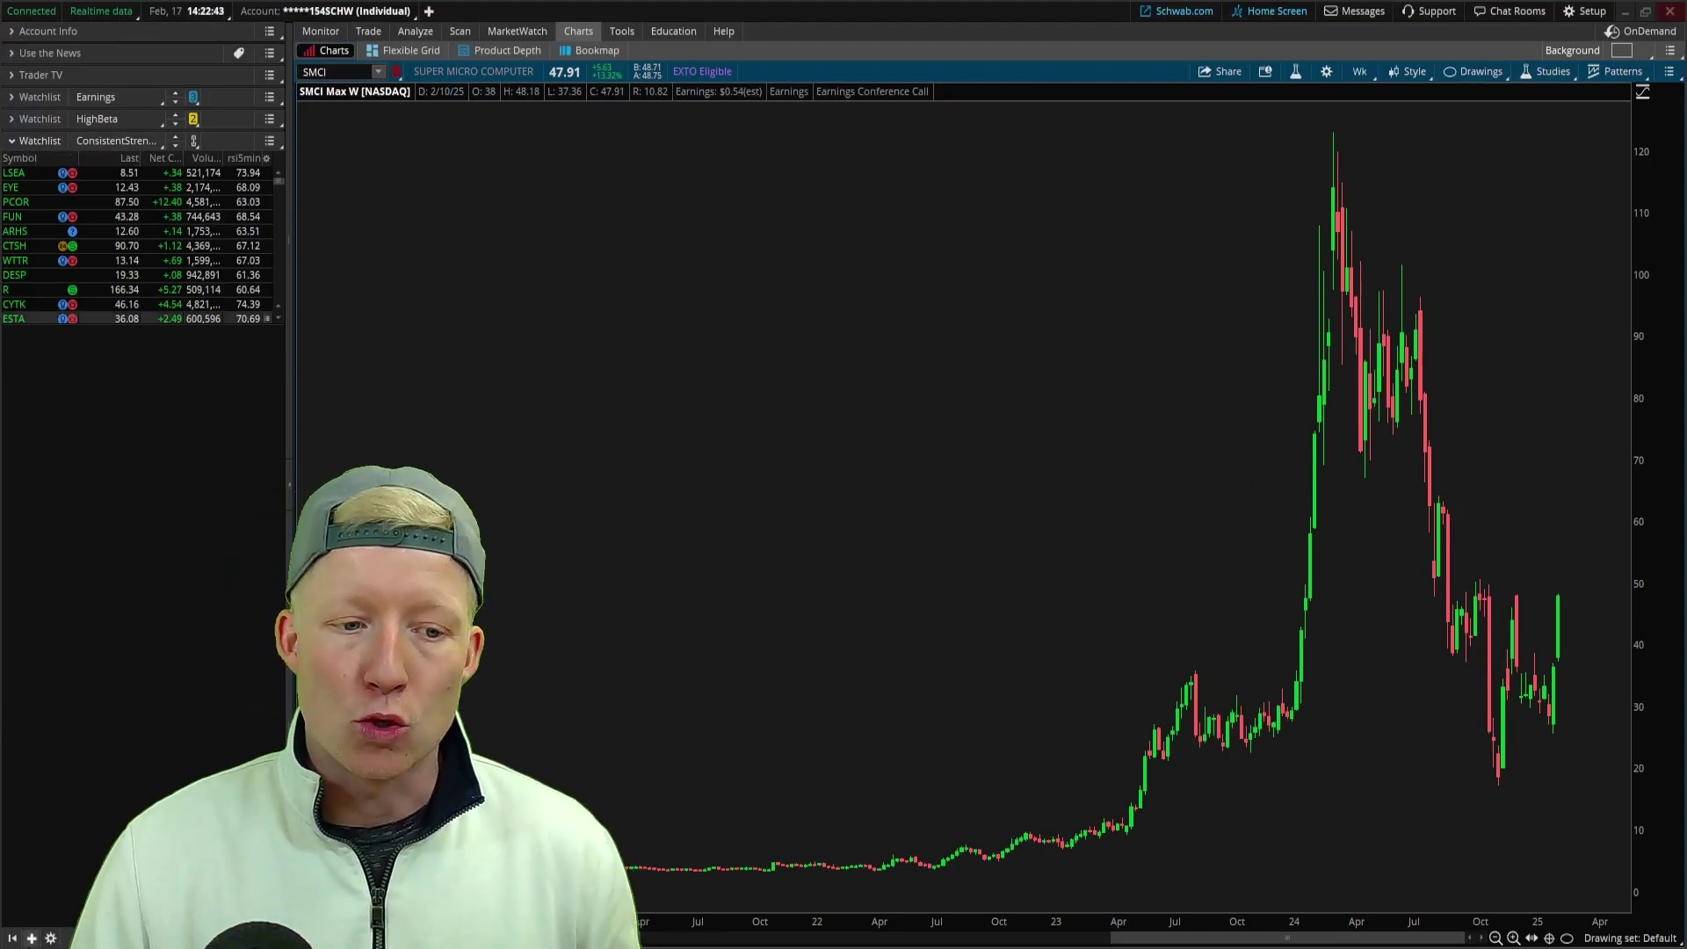
{"action": "left_click", "coordinate": [32, 937]}
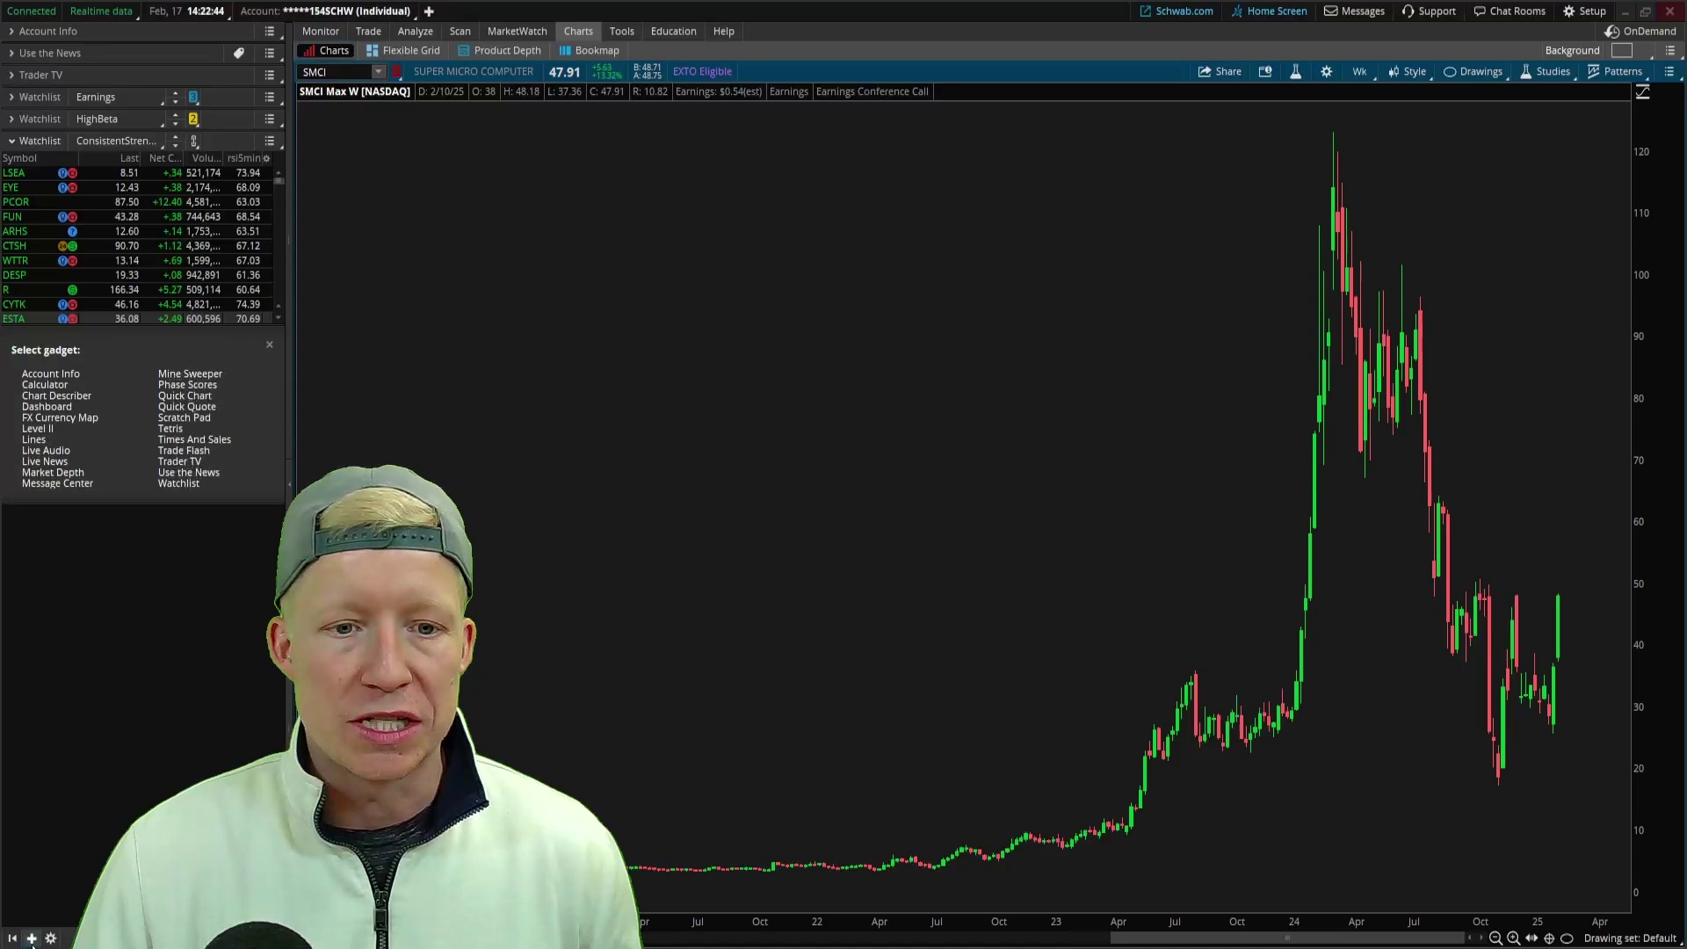
{"action": "left_click", "coordinate": [269, 345]}
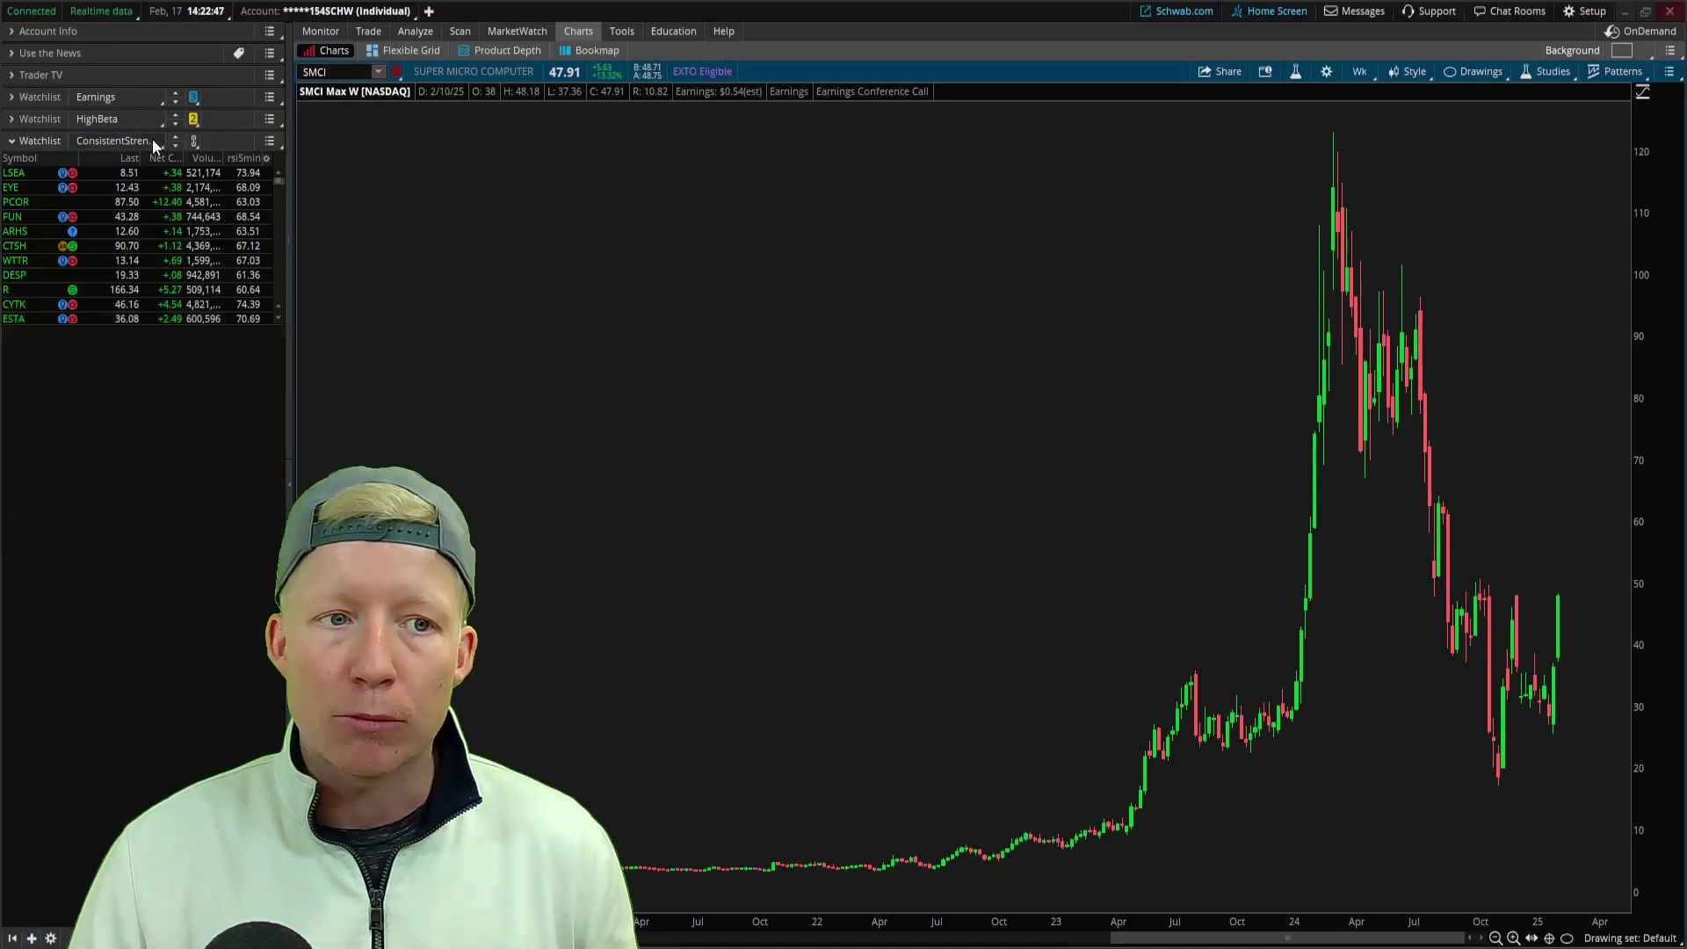
{"action": "left_click", "coordinate": [152, 141]}
{"action": "mouse_move", "coordinate": [134, 284]}
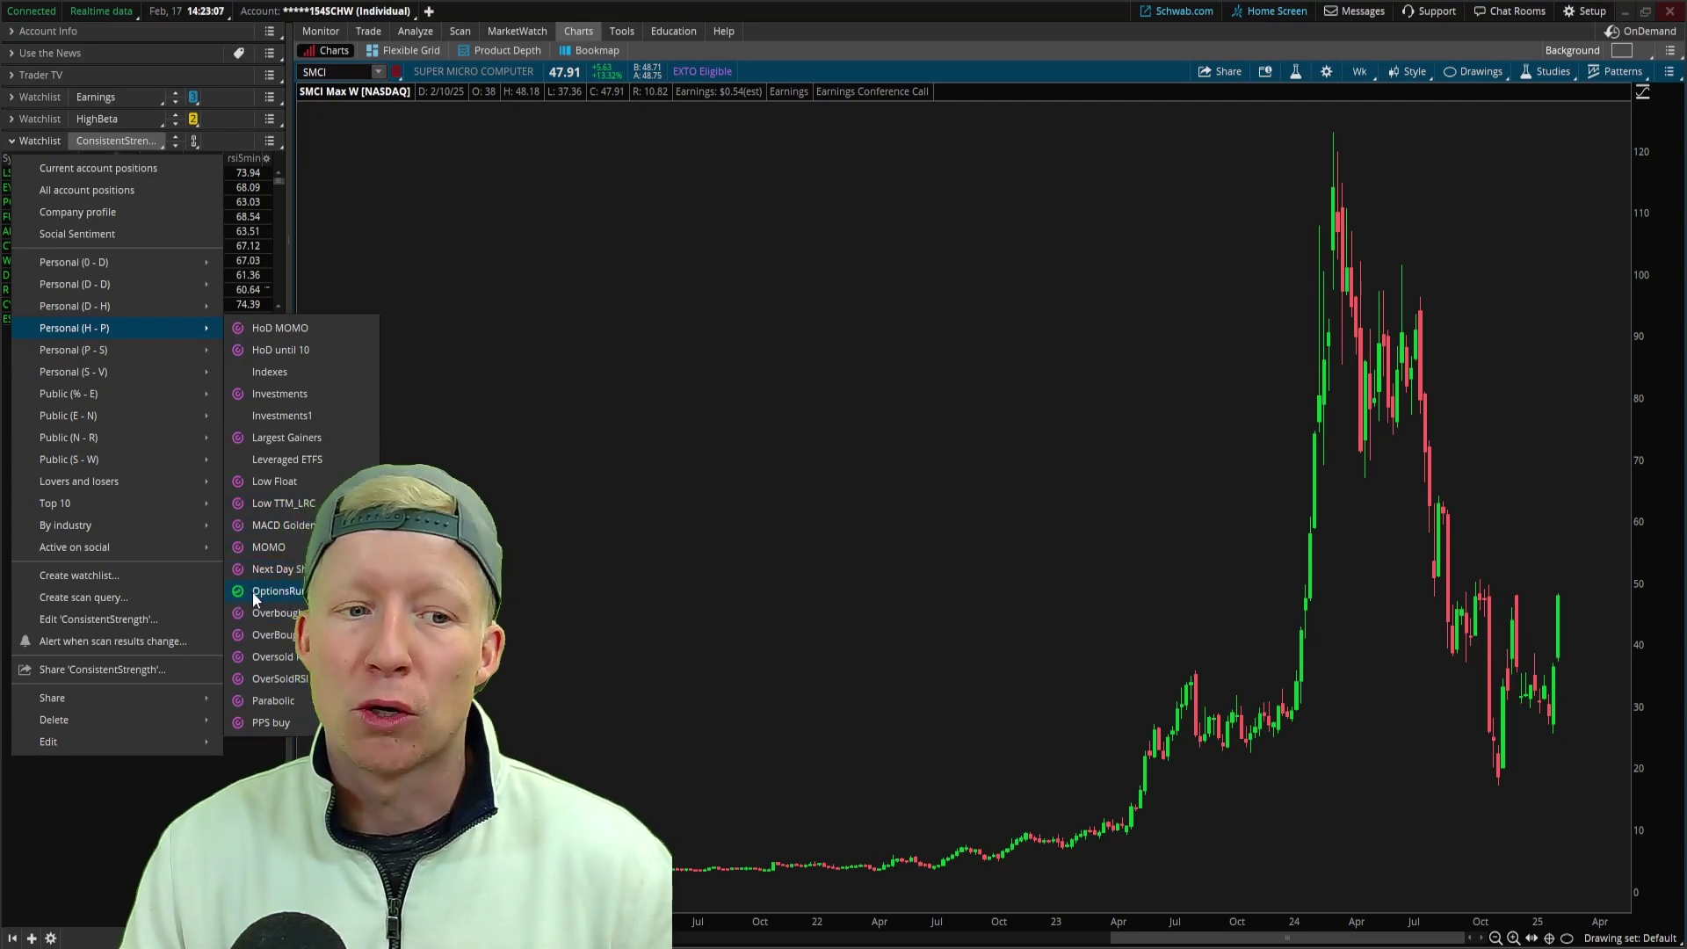
- Load OptionsRunners into the third watchlist, sort it by Volume descending, and link it to Red
{"action": "left_click", "coordinate": [252, 593]}
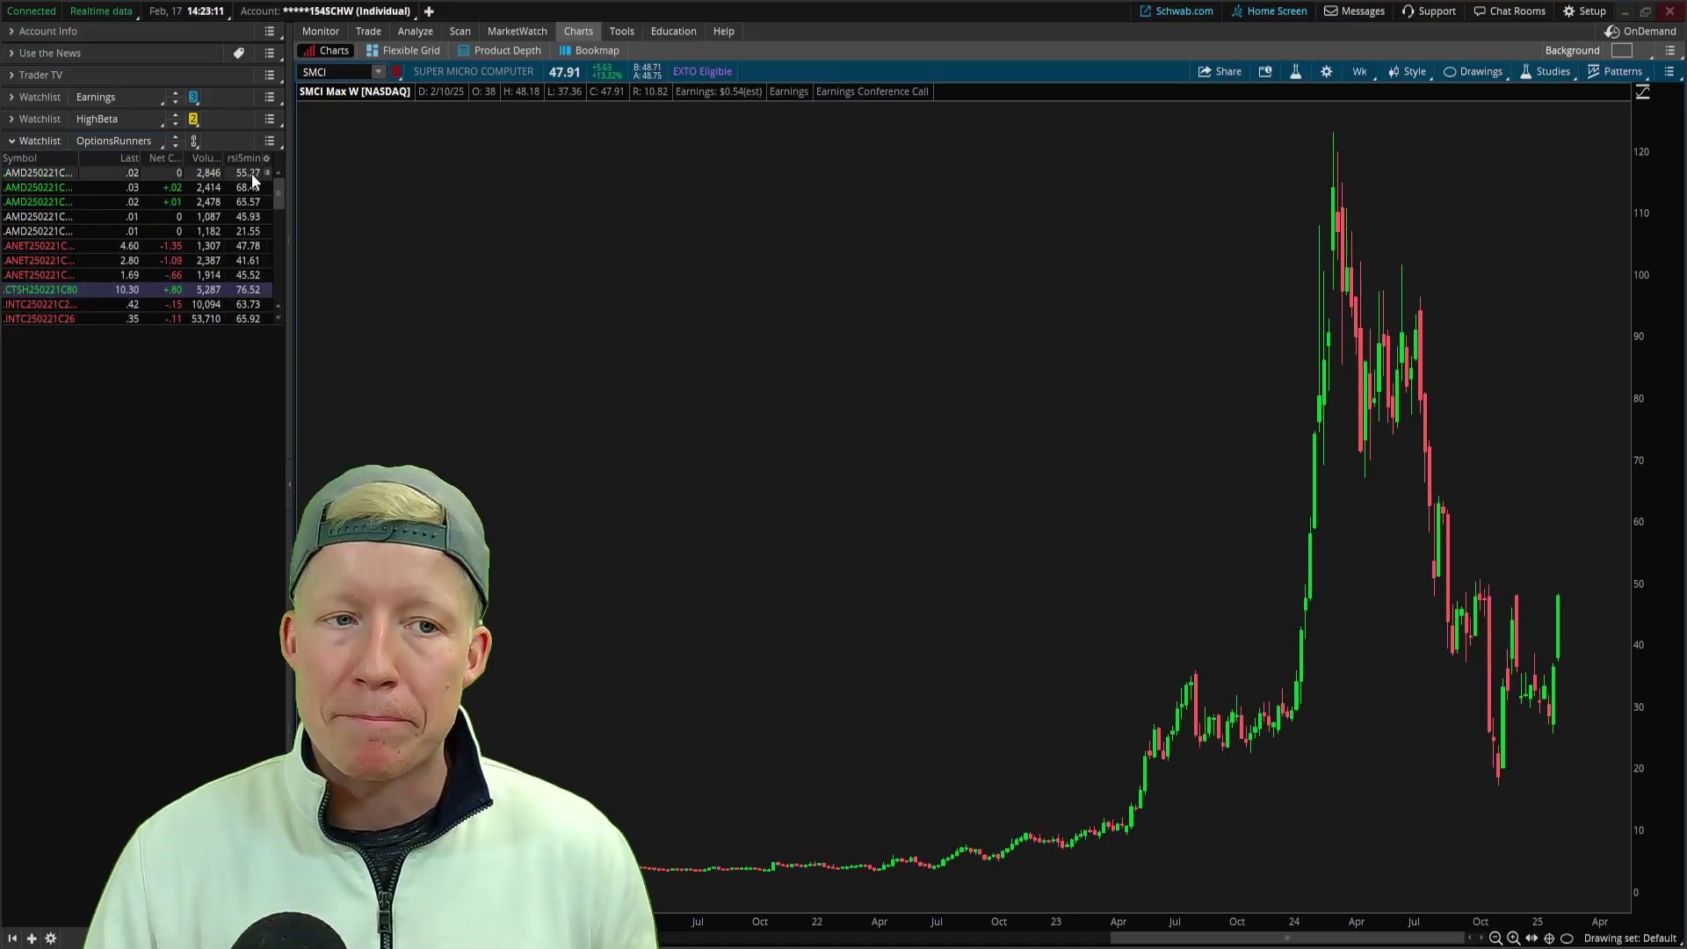
{"action": "left_click", "coordinate": [213, 160]}
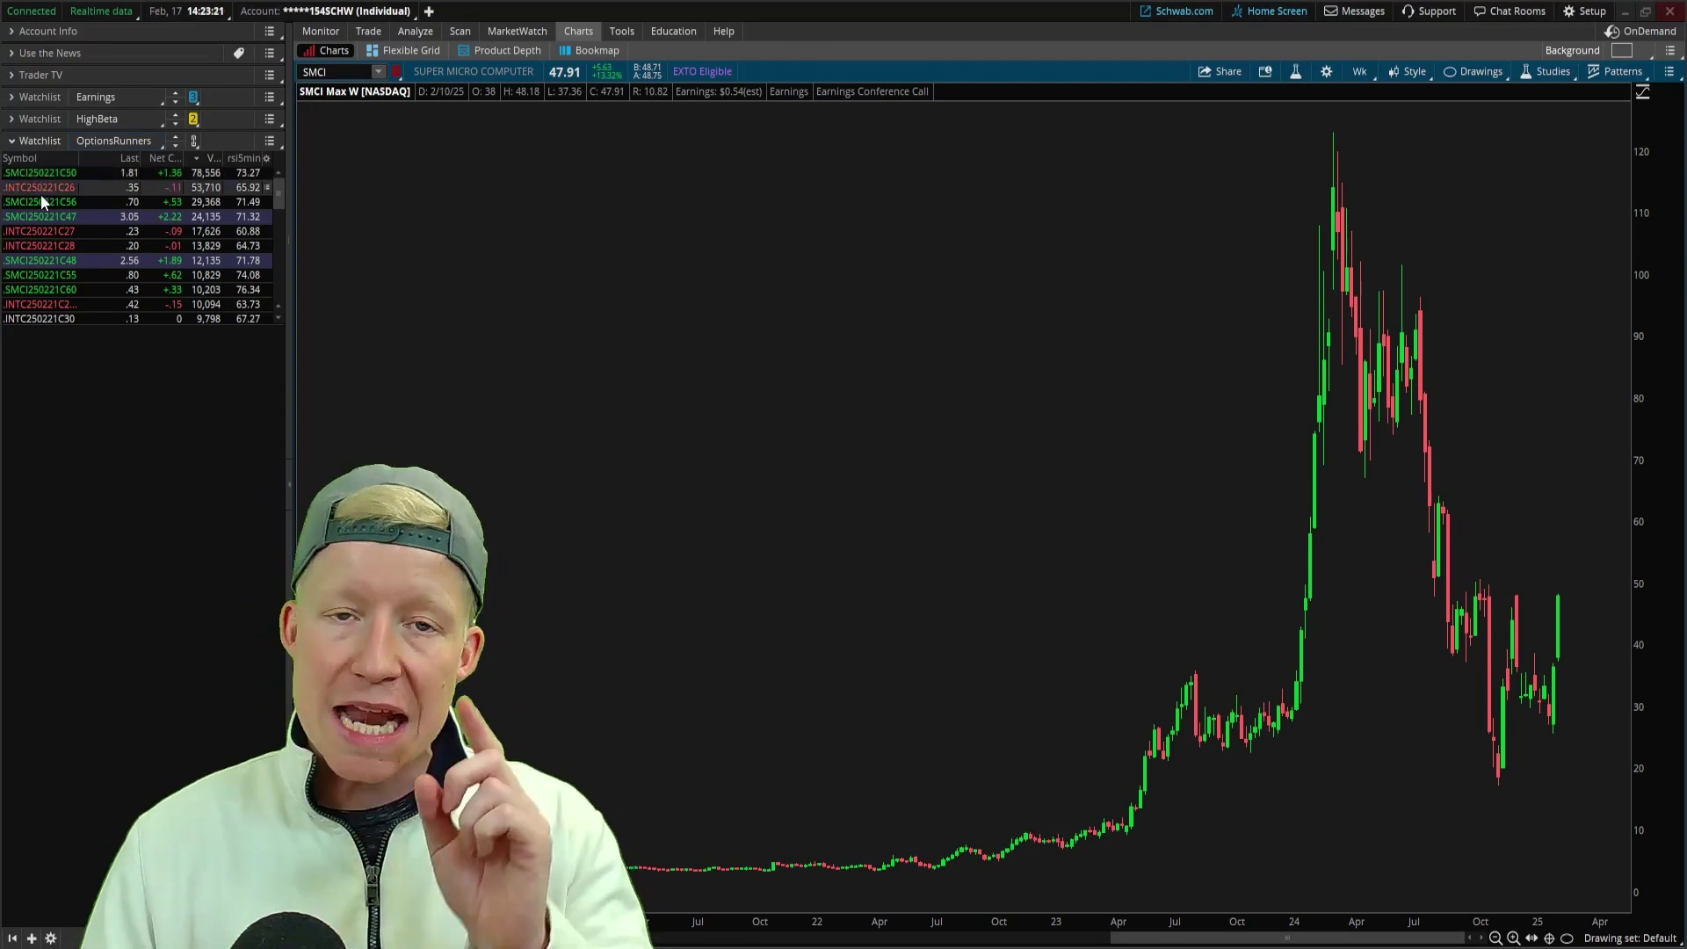
{"action": "left_click", "coordinate": [193, 141]}
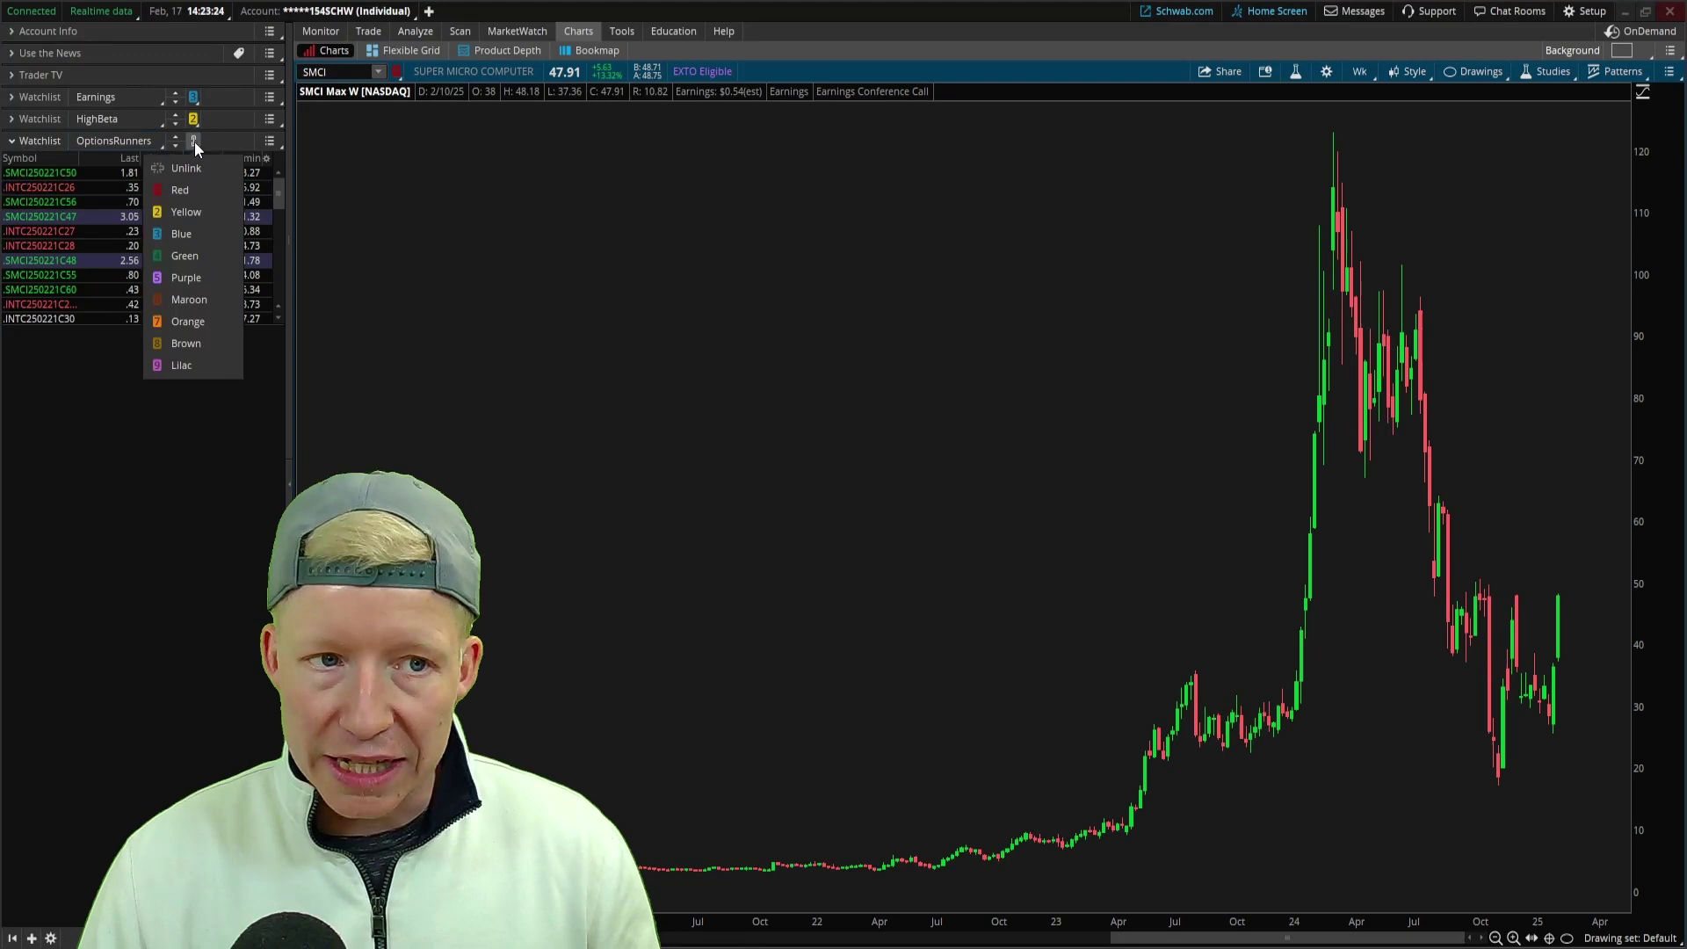
{"action": "left_click", "coordinate": [183, 188]}
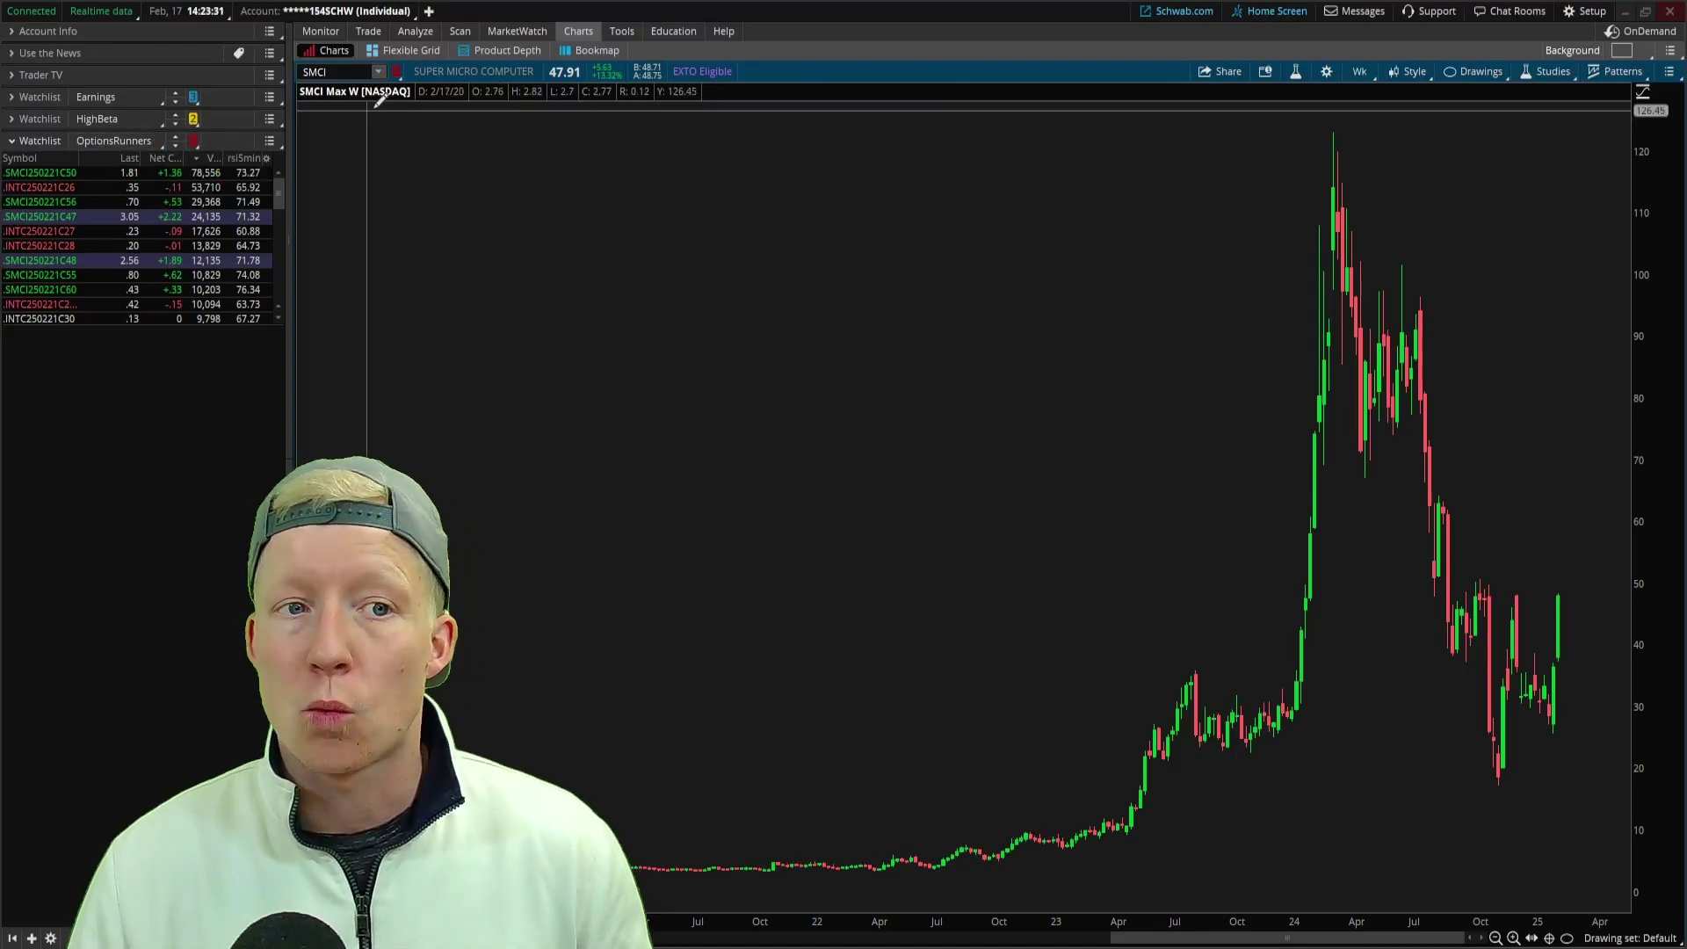
{"action": "left_click", "coordinate": [396, 72]}
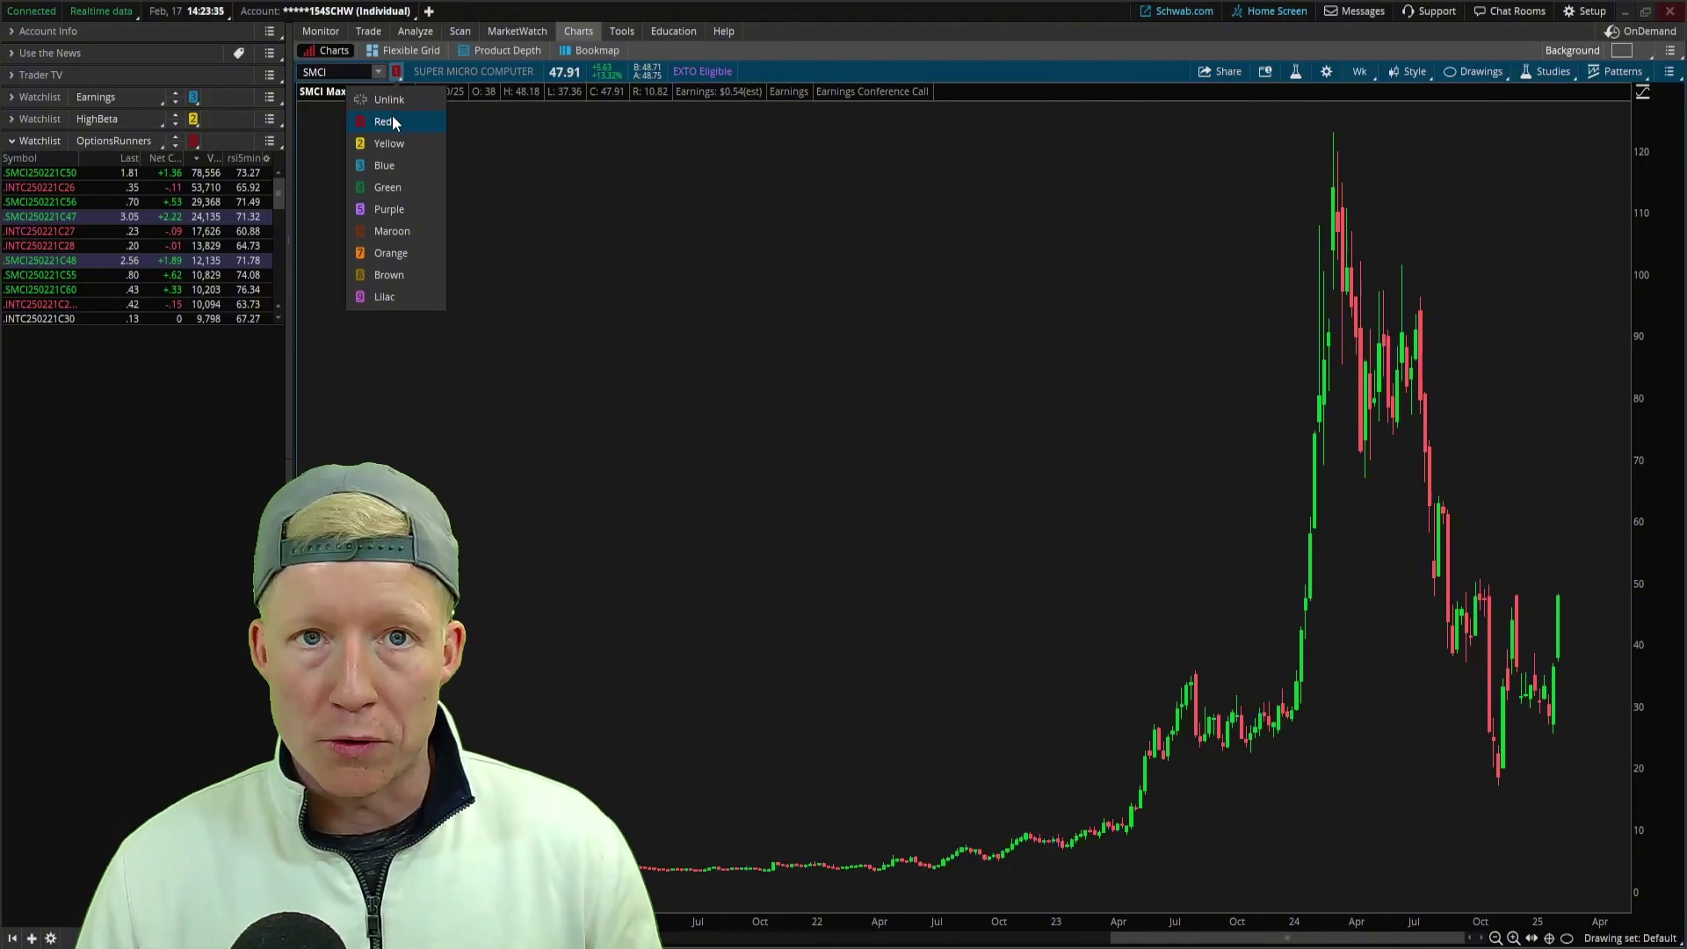
- Chart SMCI250221C50 on 180 days of 5-minute bars, discarding the pending order, and zoom into Thursday–Tuesday
{"action": "left_click", "coordinate": [98, 180]}
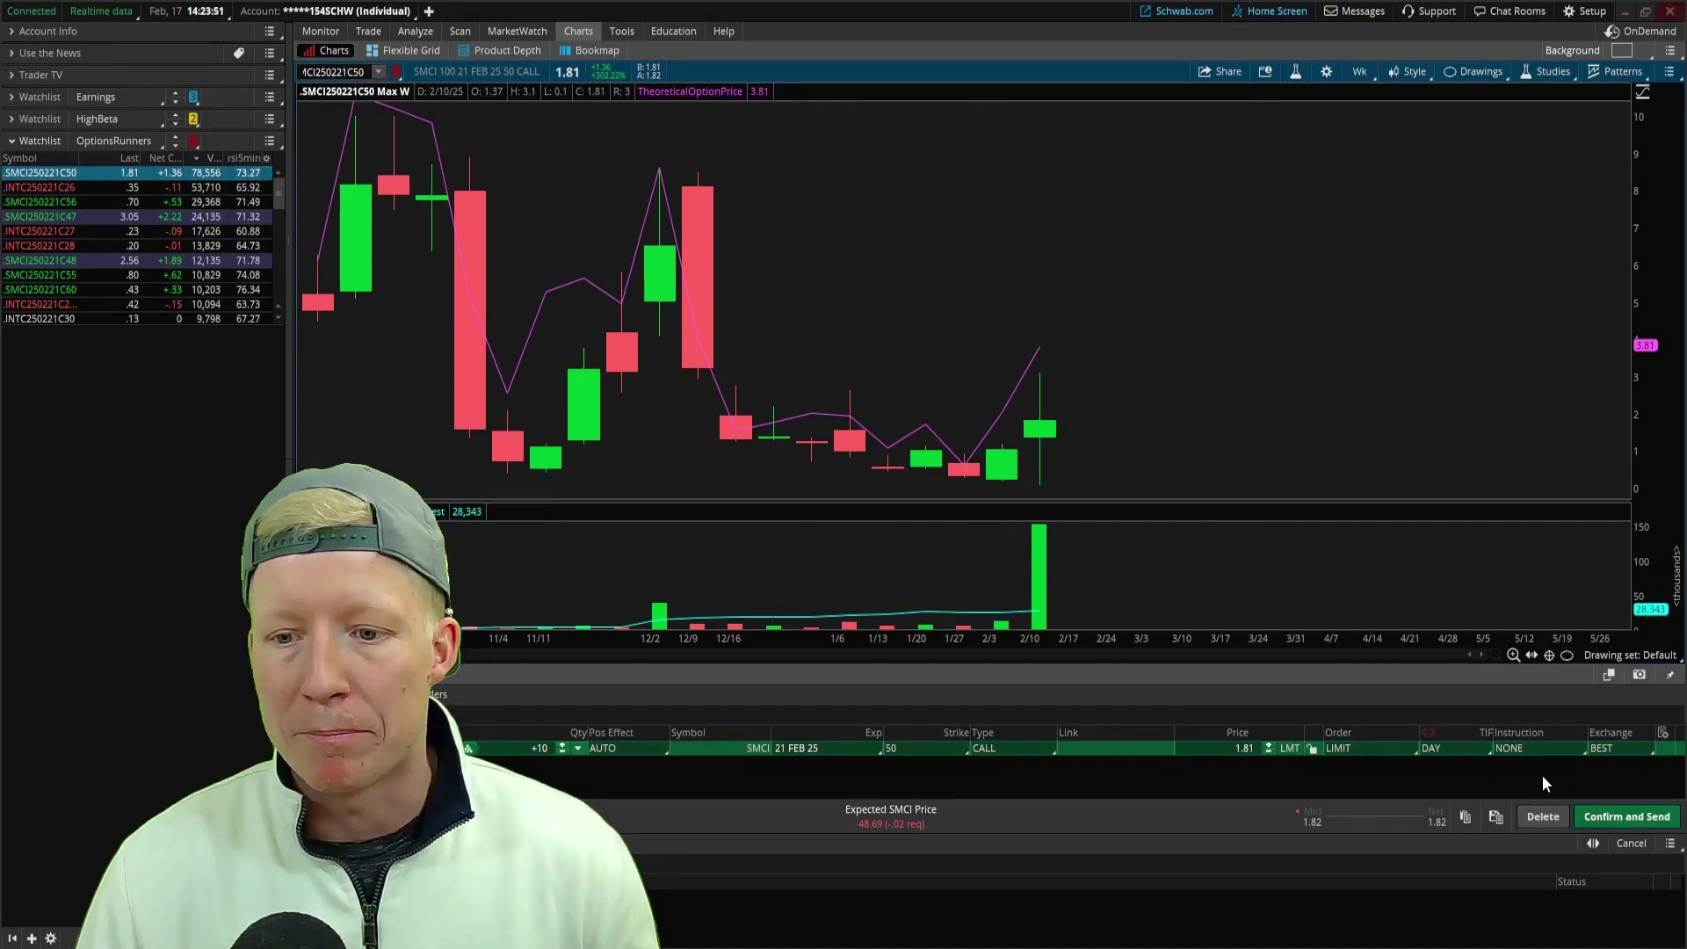
{"action": "left_click", "coordinate": [1543, 817]}
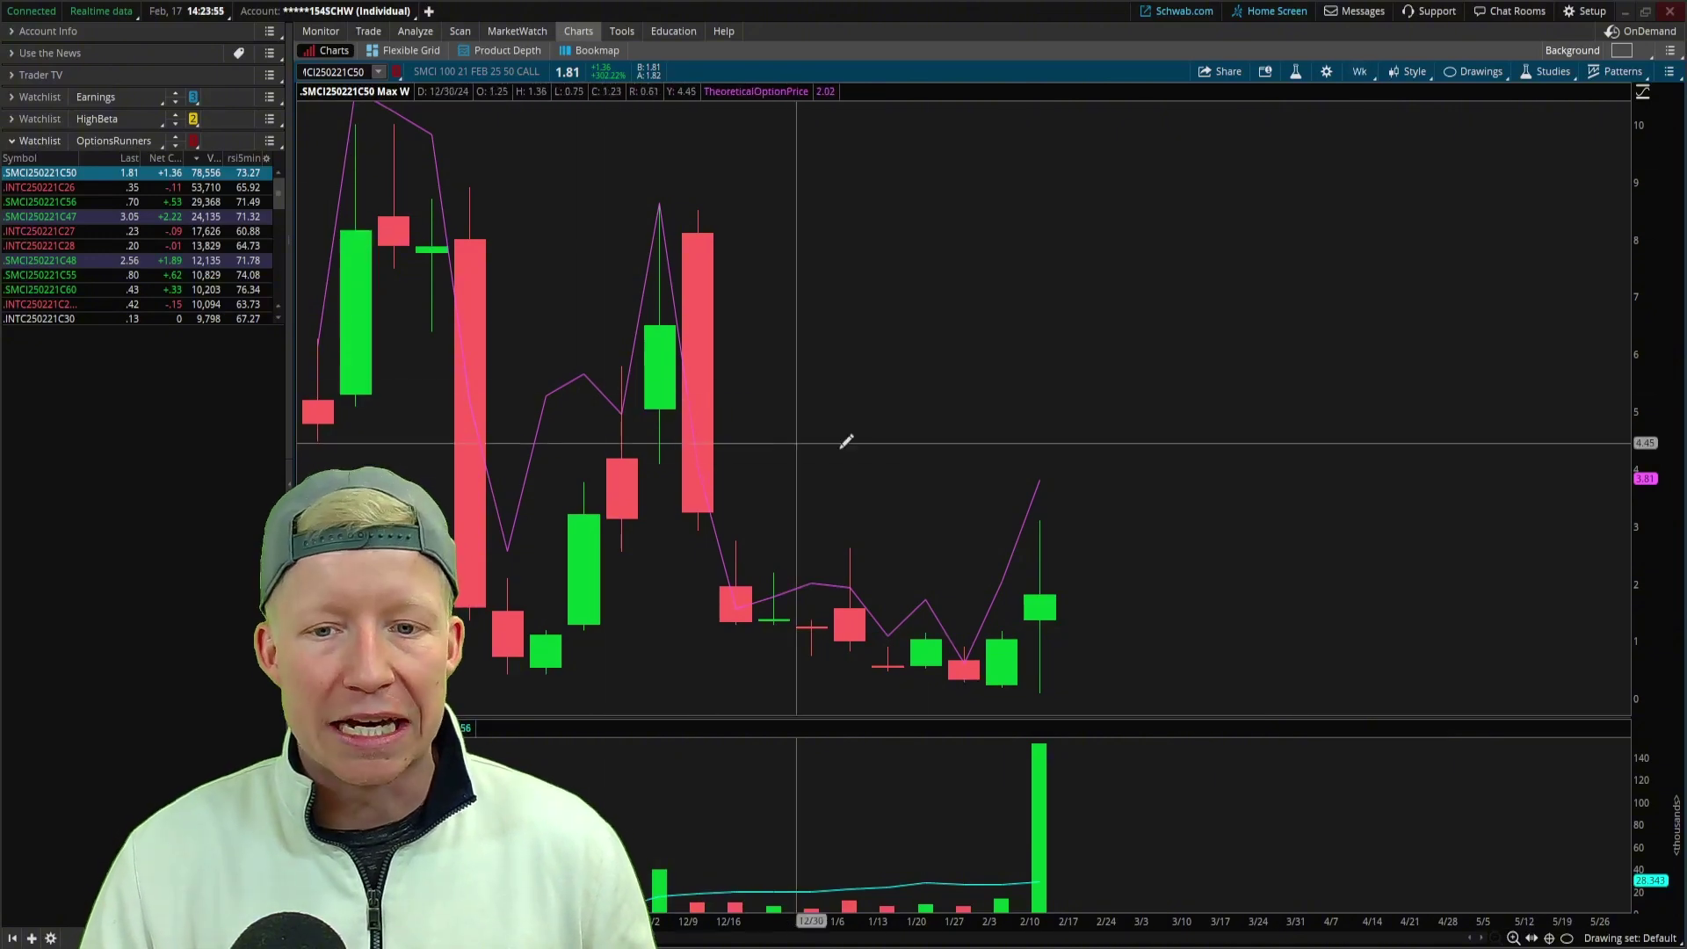
{"action": "left_click", "coordinate": [1357, 73]}
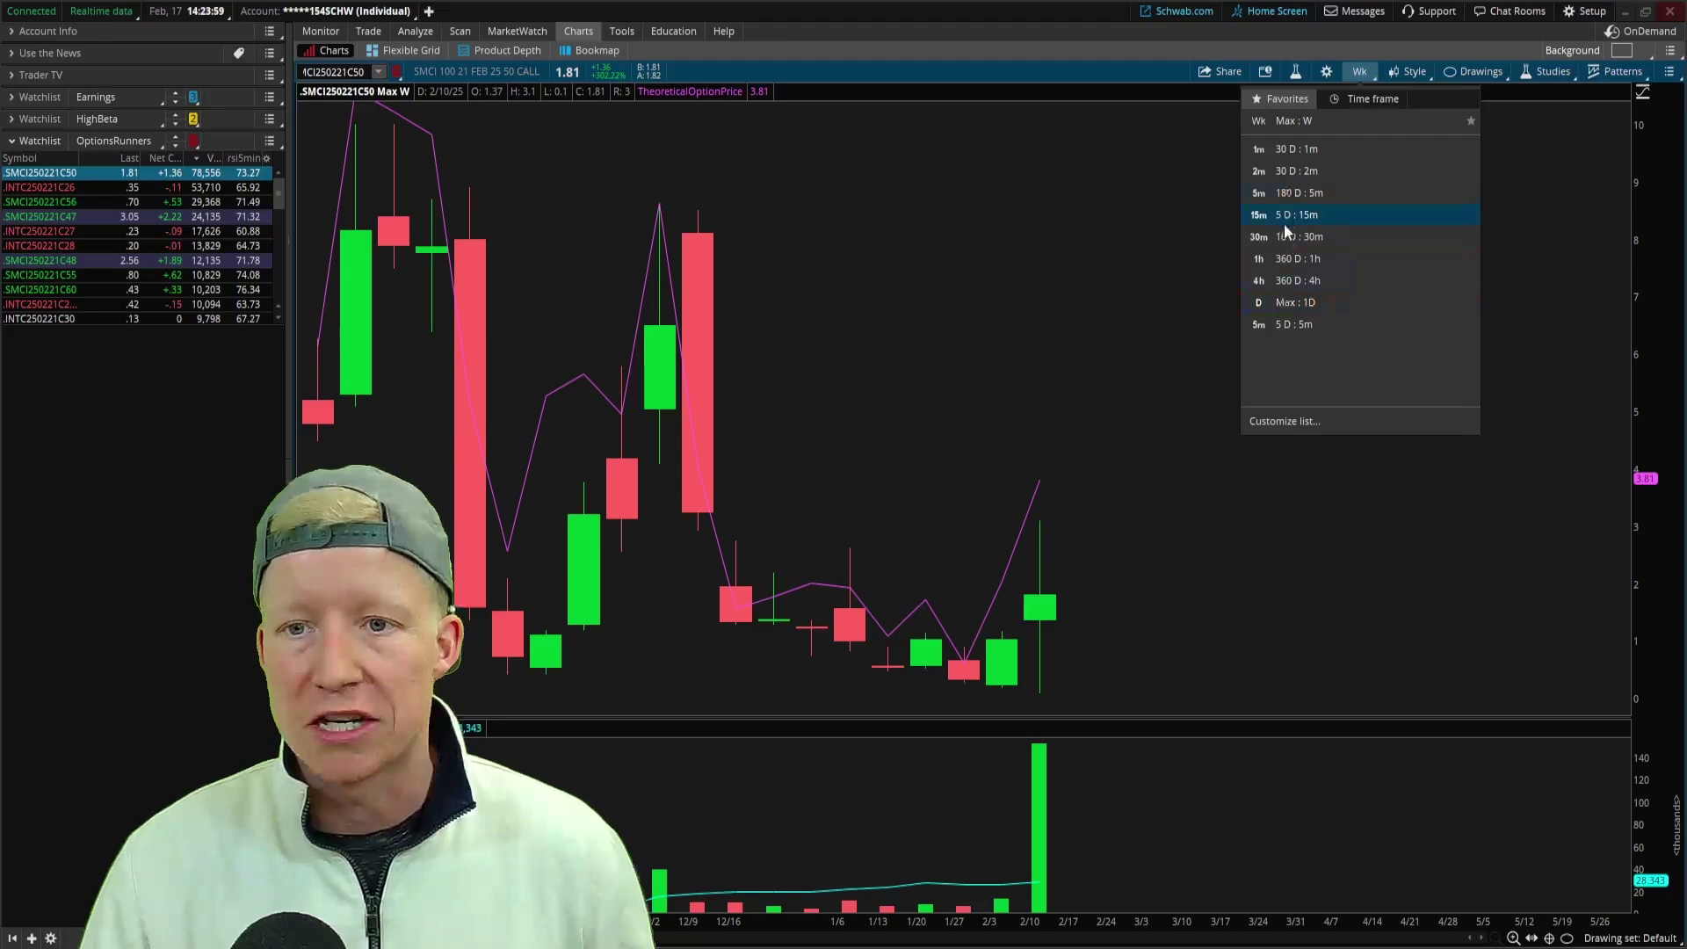
{"action": "left_click", "coordinate": [1295, 194]}
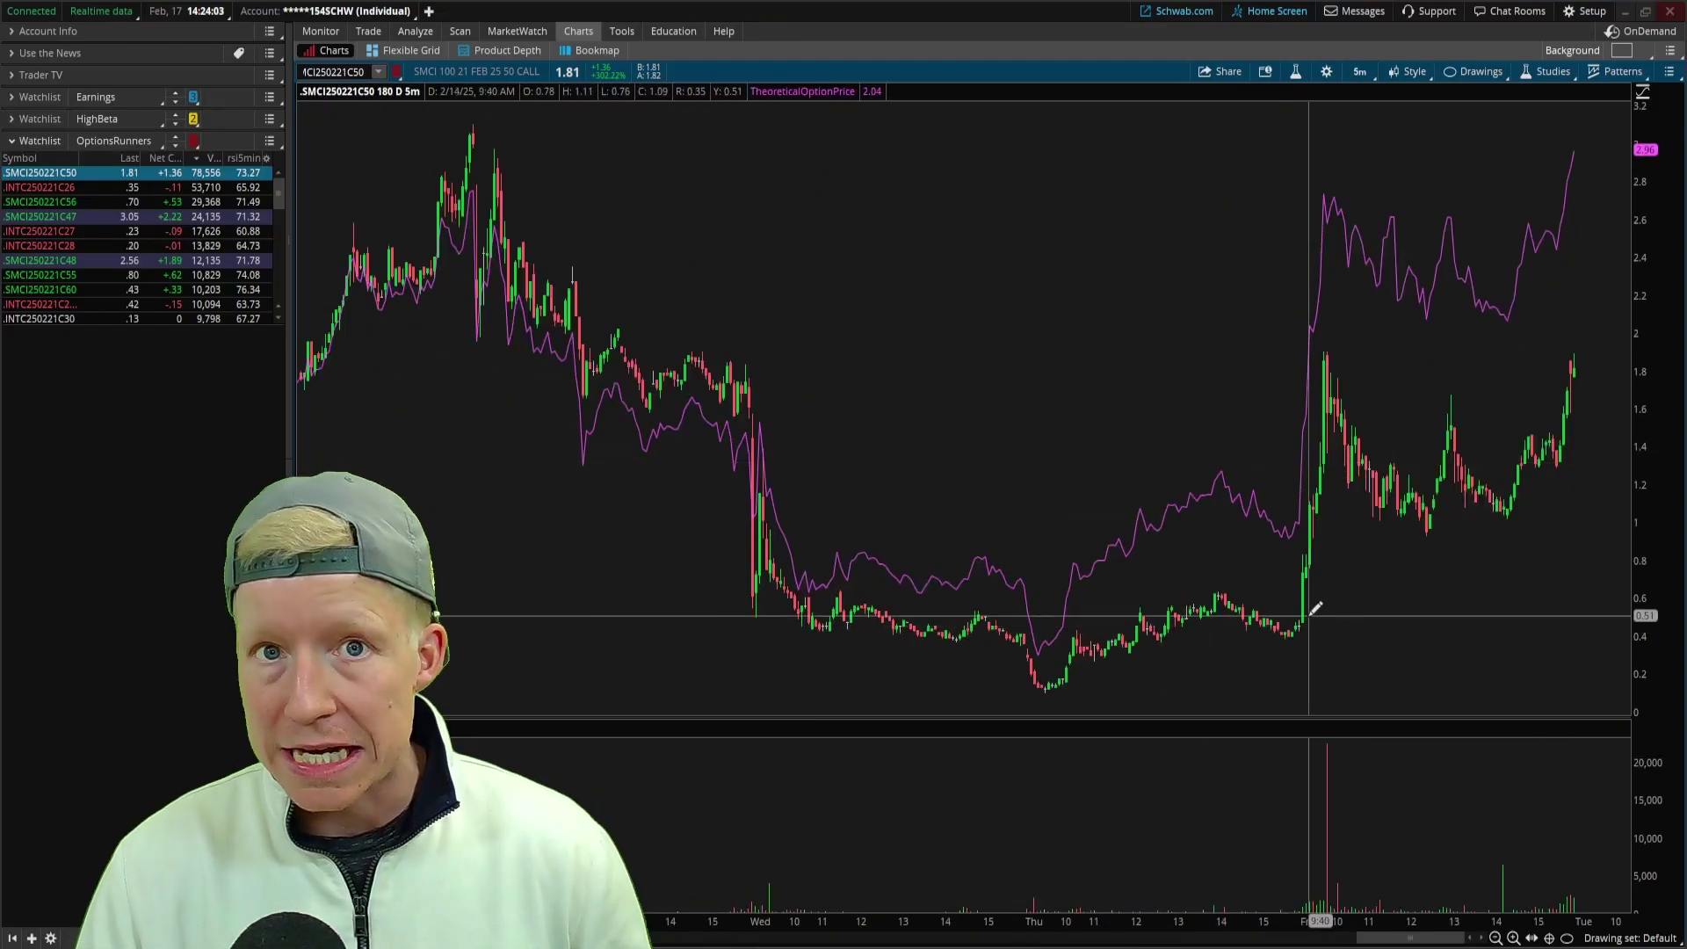
{"action": "left_click_drag", "start_coordinate": [1107, 606], "coordinate": [1625, 606]}
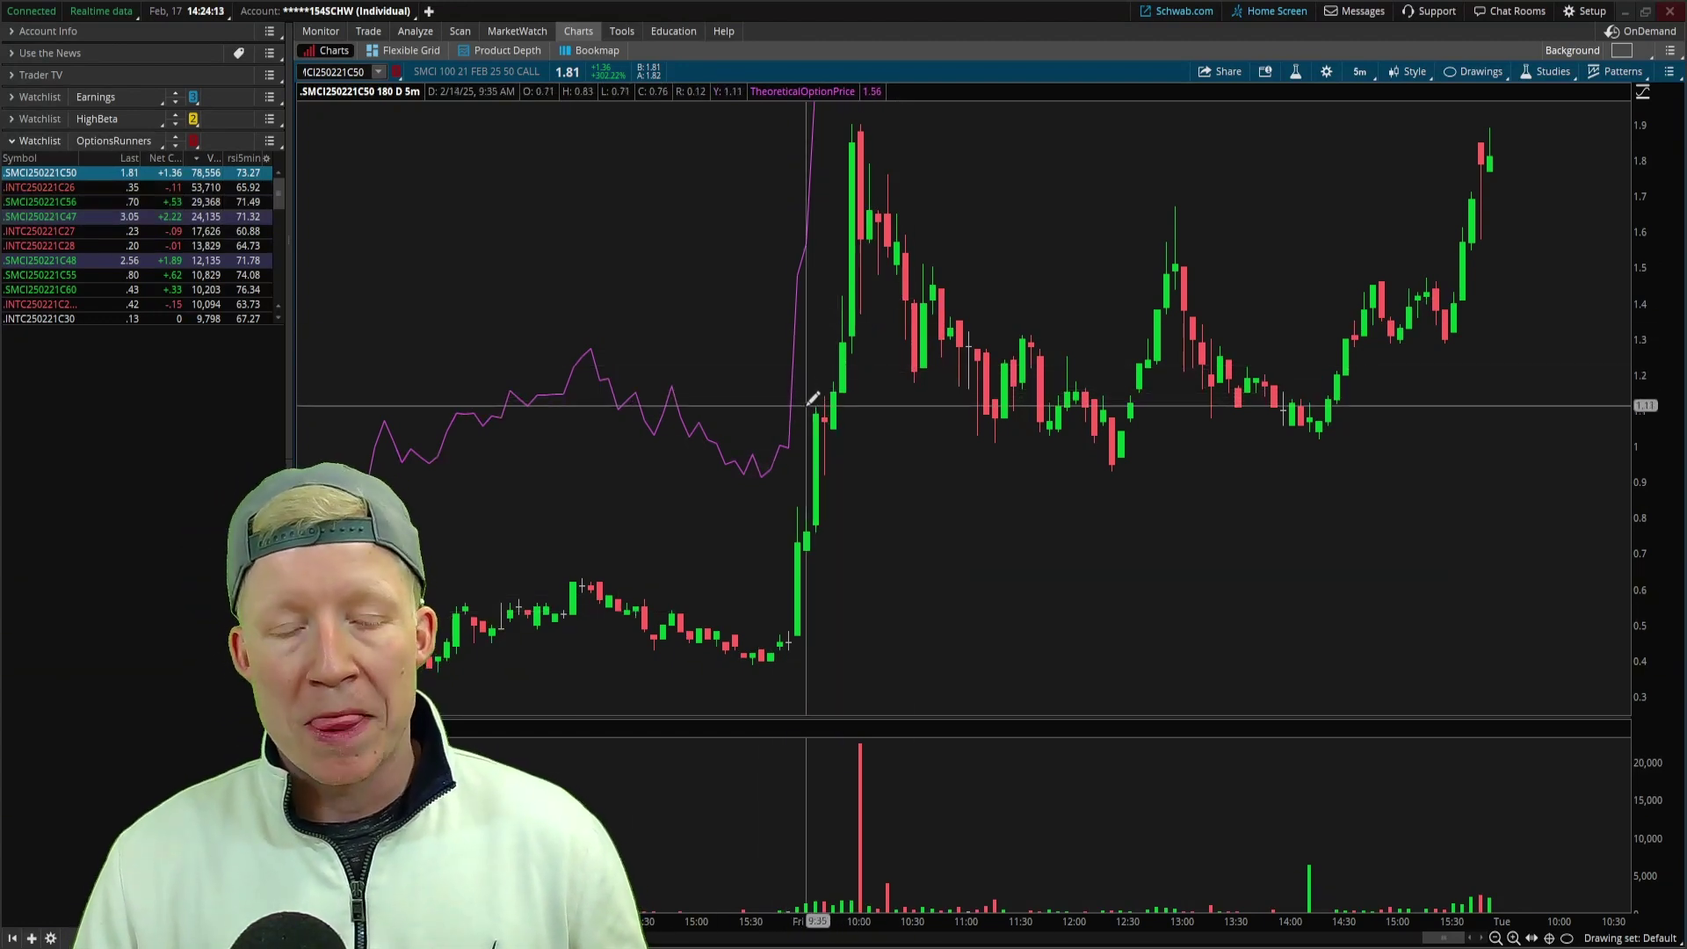
- Preview INTC250221C26 and SMCI250221C56, then return to the SMCI250221C50 call
{"action": "left_click", "coordinate": [45, 188]}
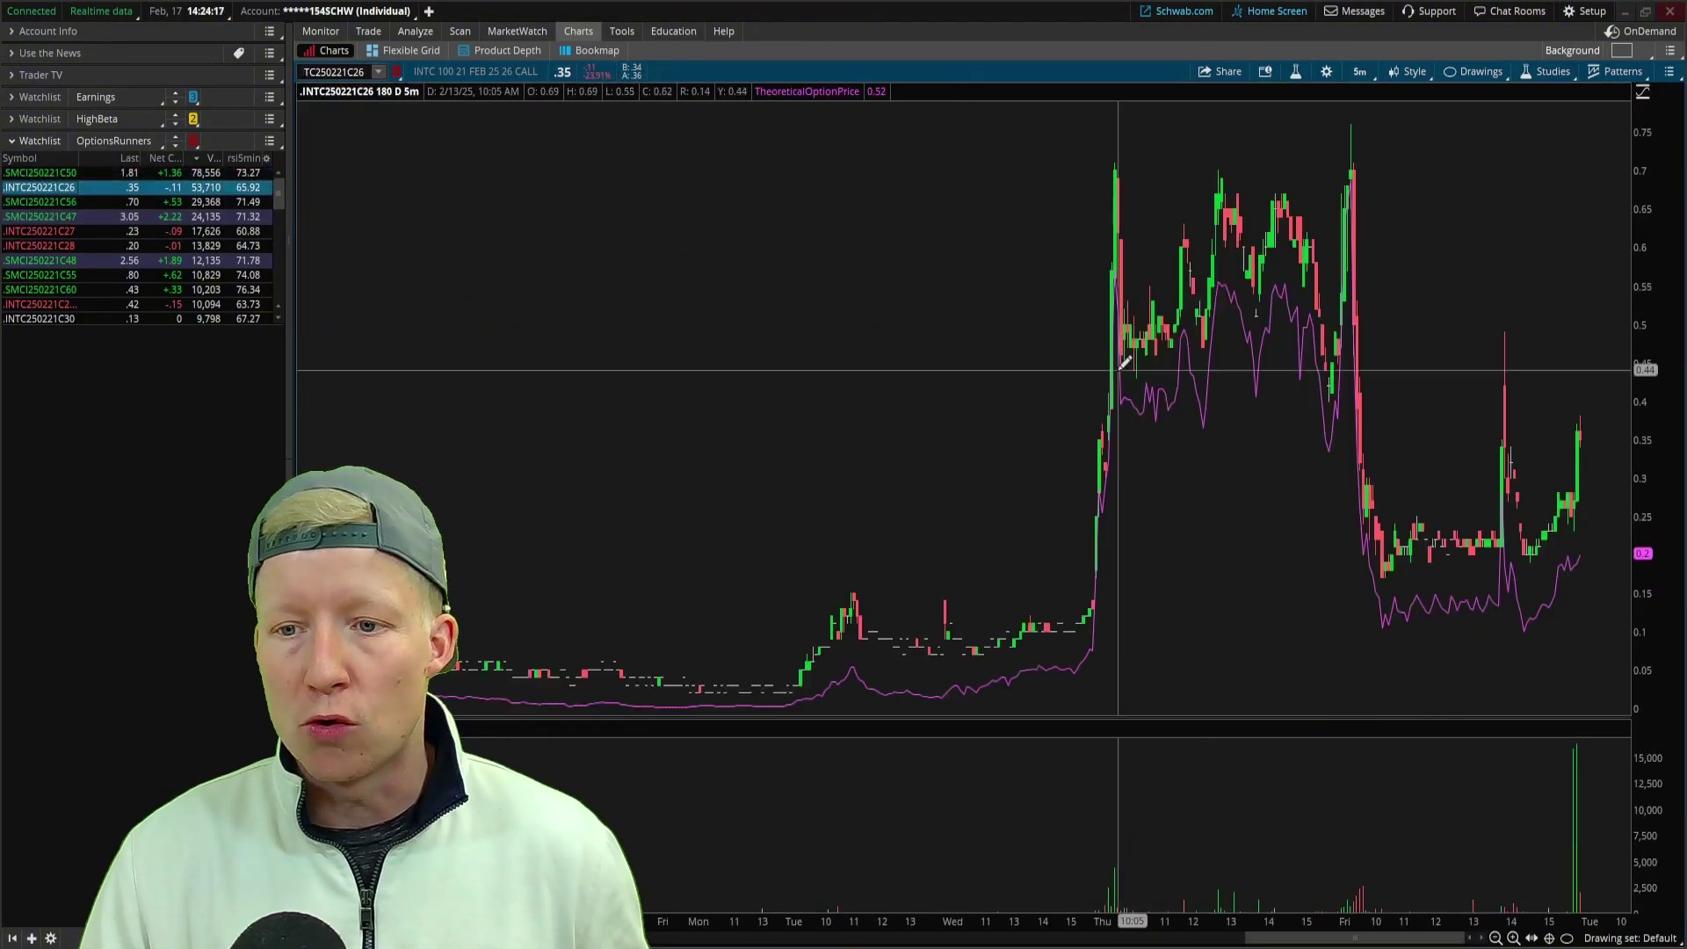
{"action": "left_click", "coordinate": [37, 203]}
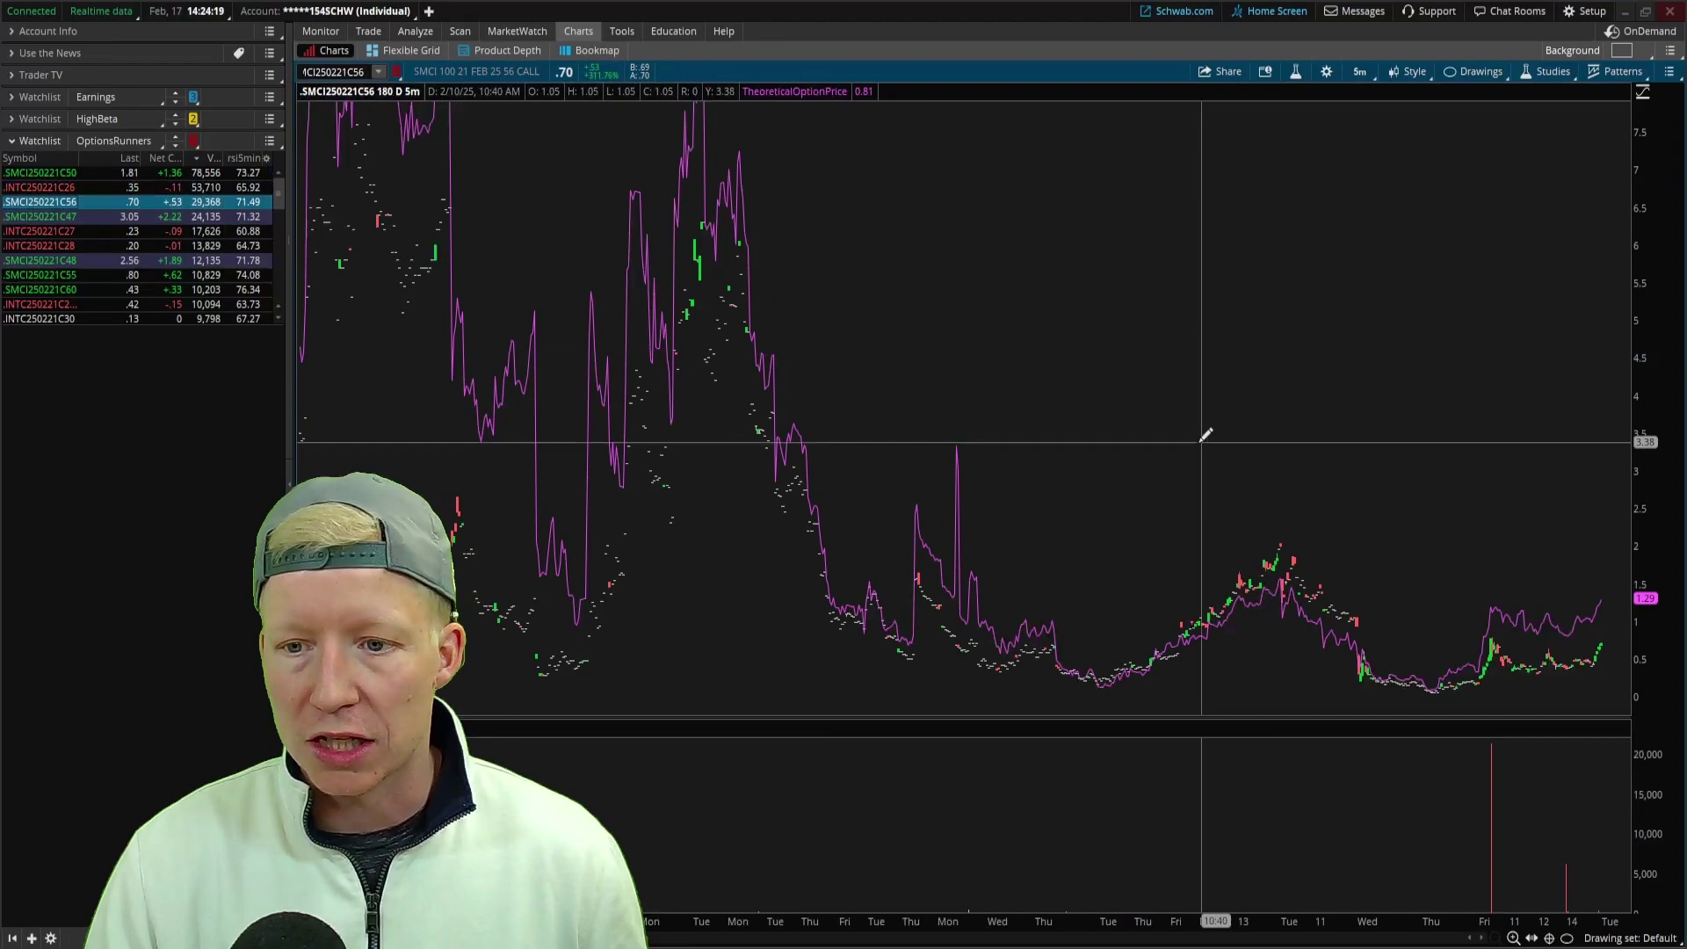
{"action": "left_click", "coordinate": [68, 175]}
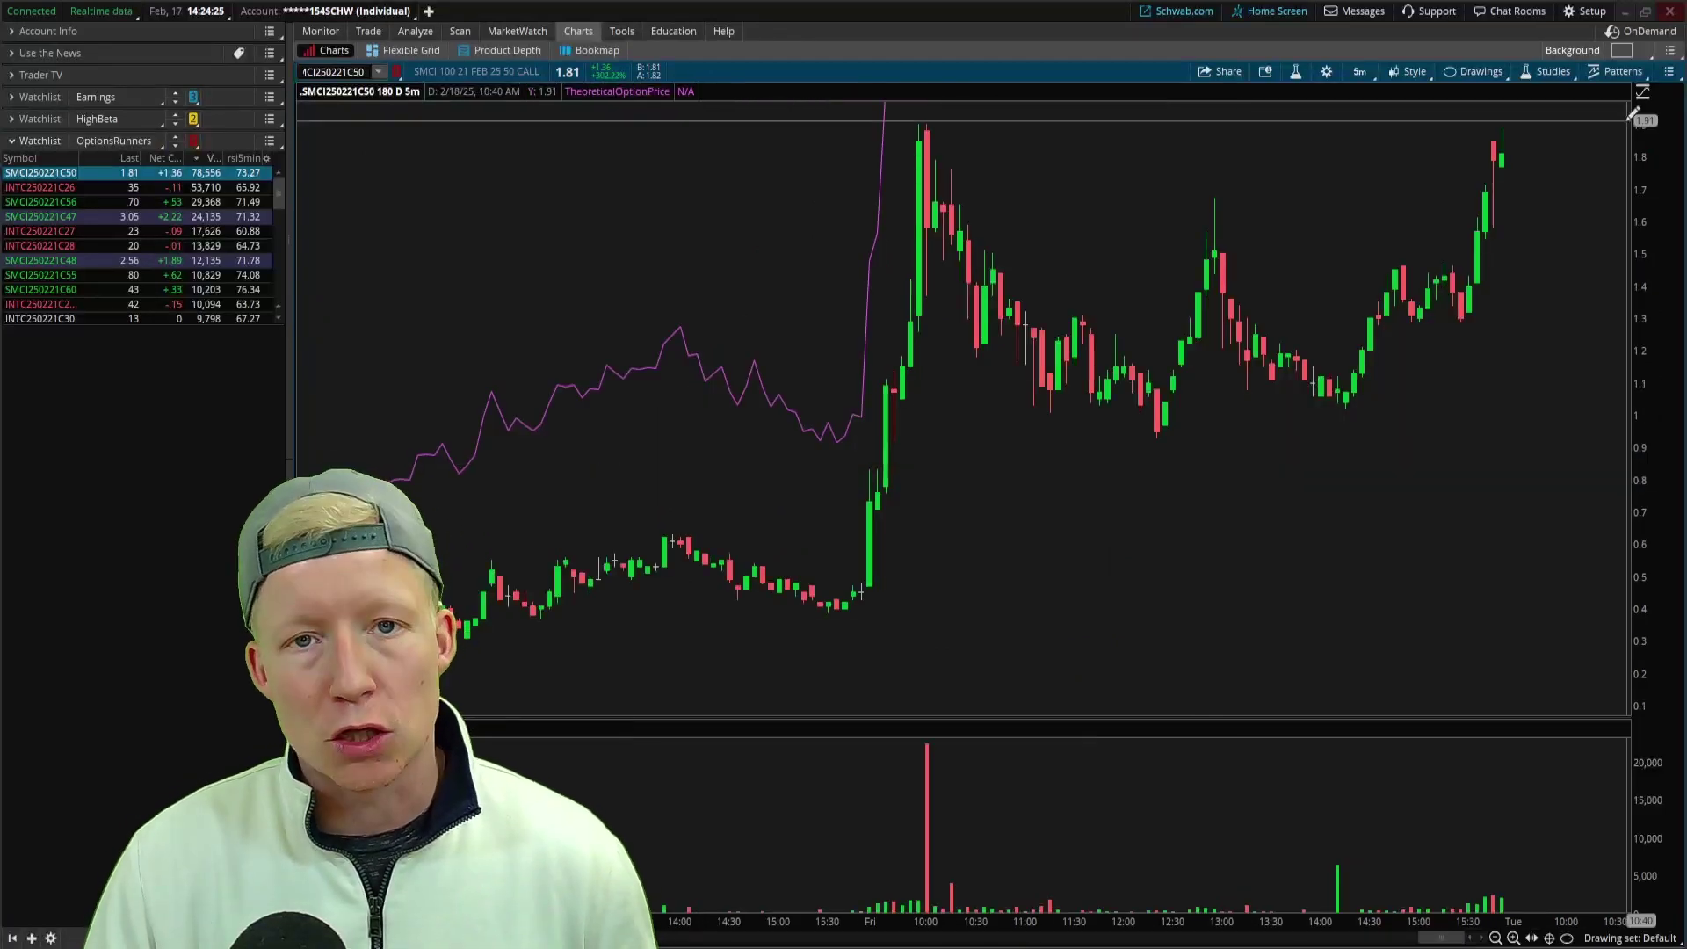
- Open the Active Trader ladder beside the SMCI 21 FEB 25 50 call chart
{"action": "left_click", "coordinate": [1636, 52]}
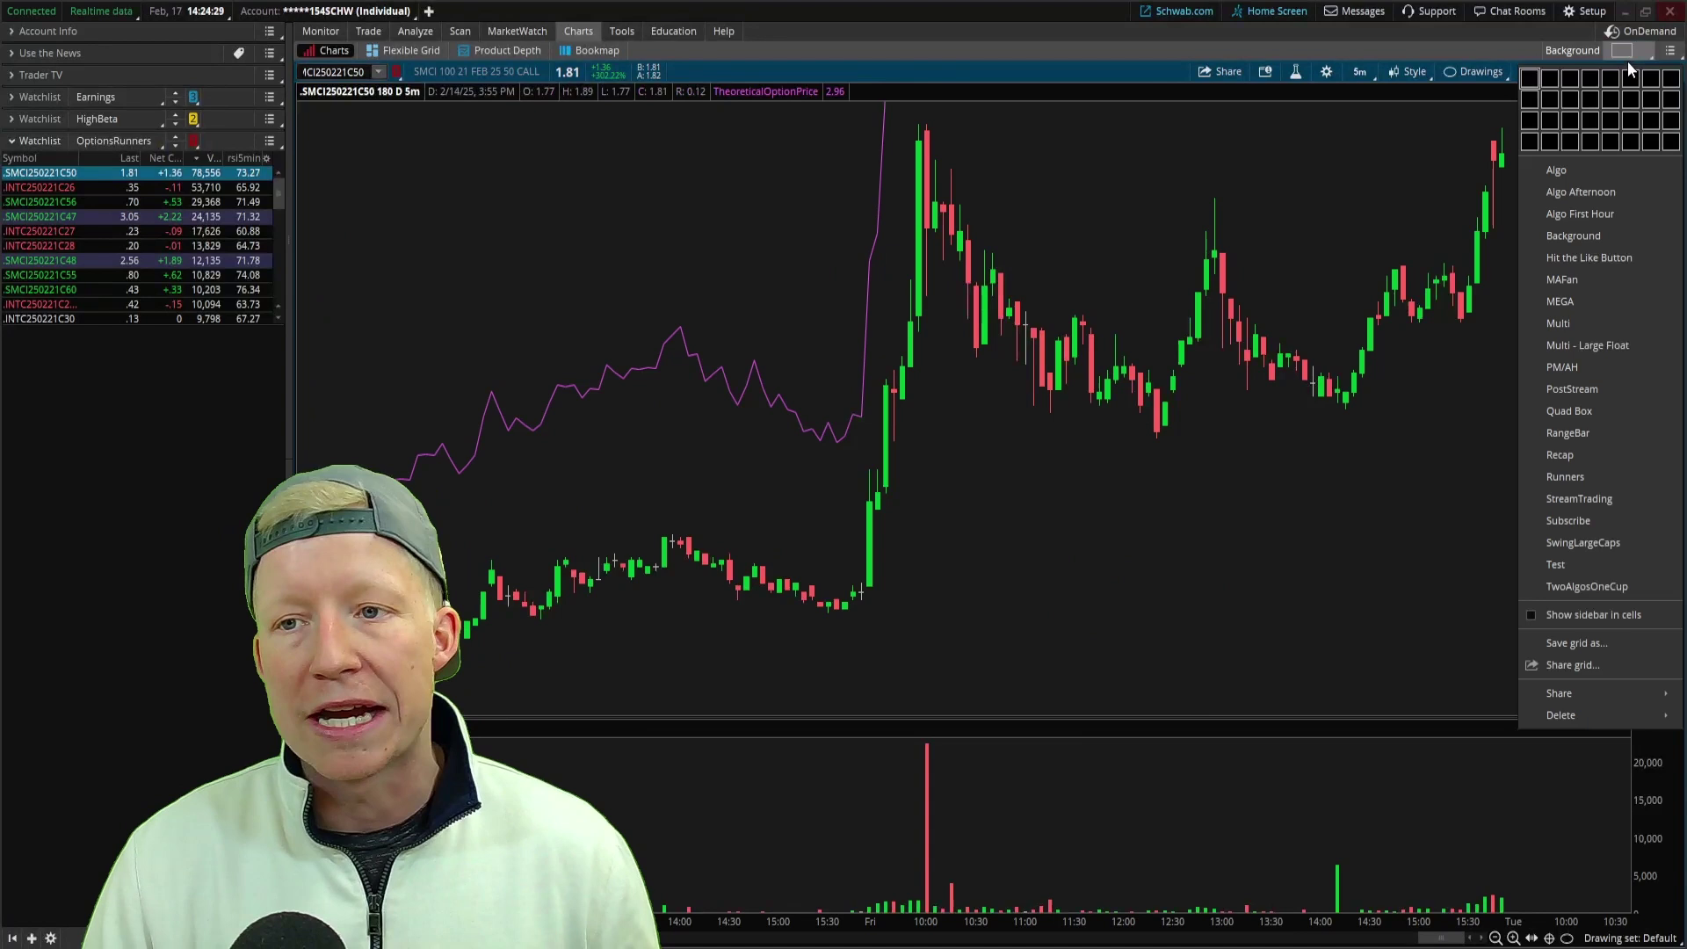
{"action": "left_click", "coordinate": [1578, 616]}
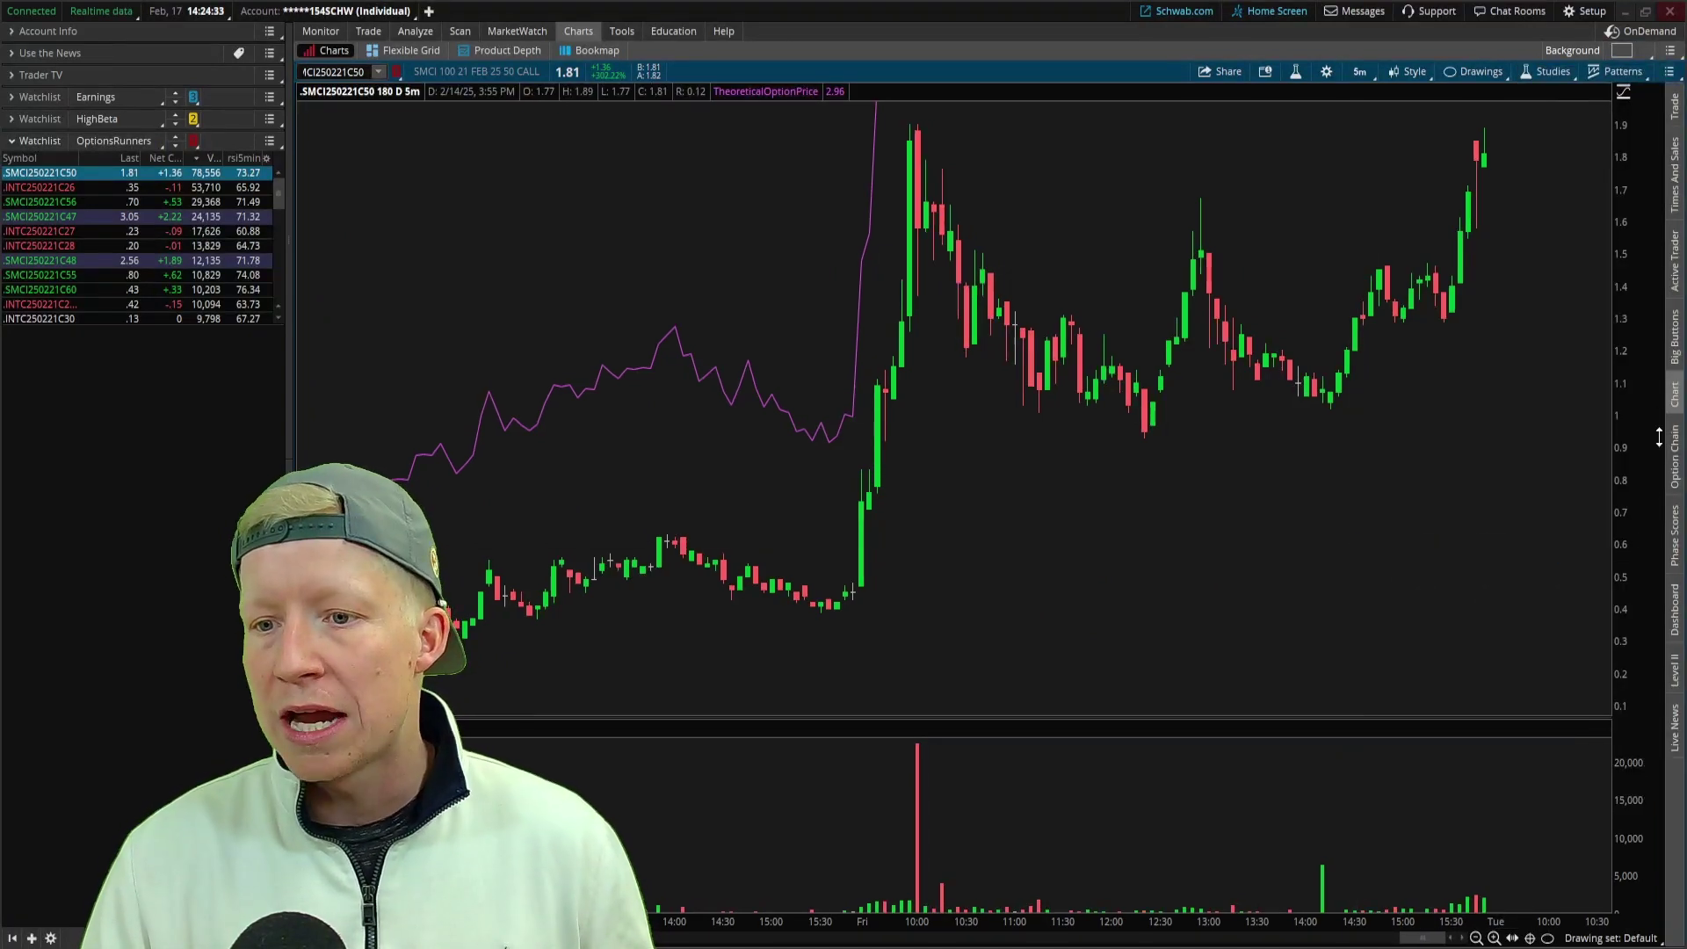
{"action": "left_click", "coordinate": [1674, 275]}
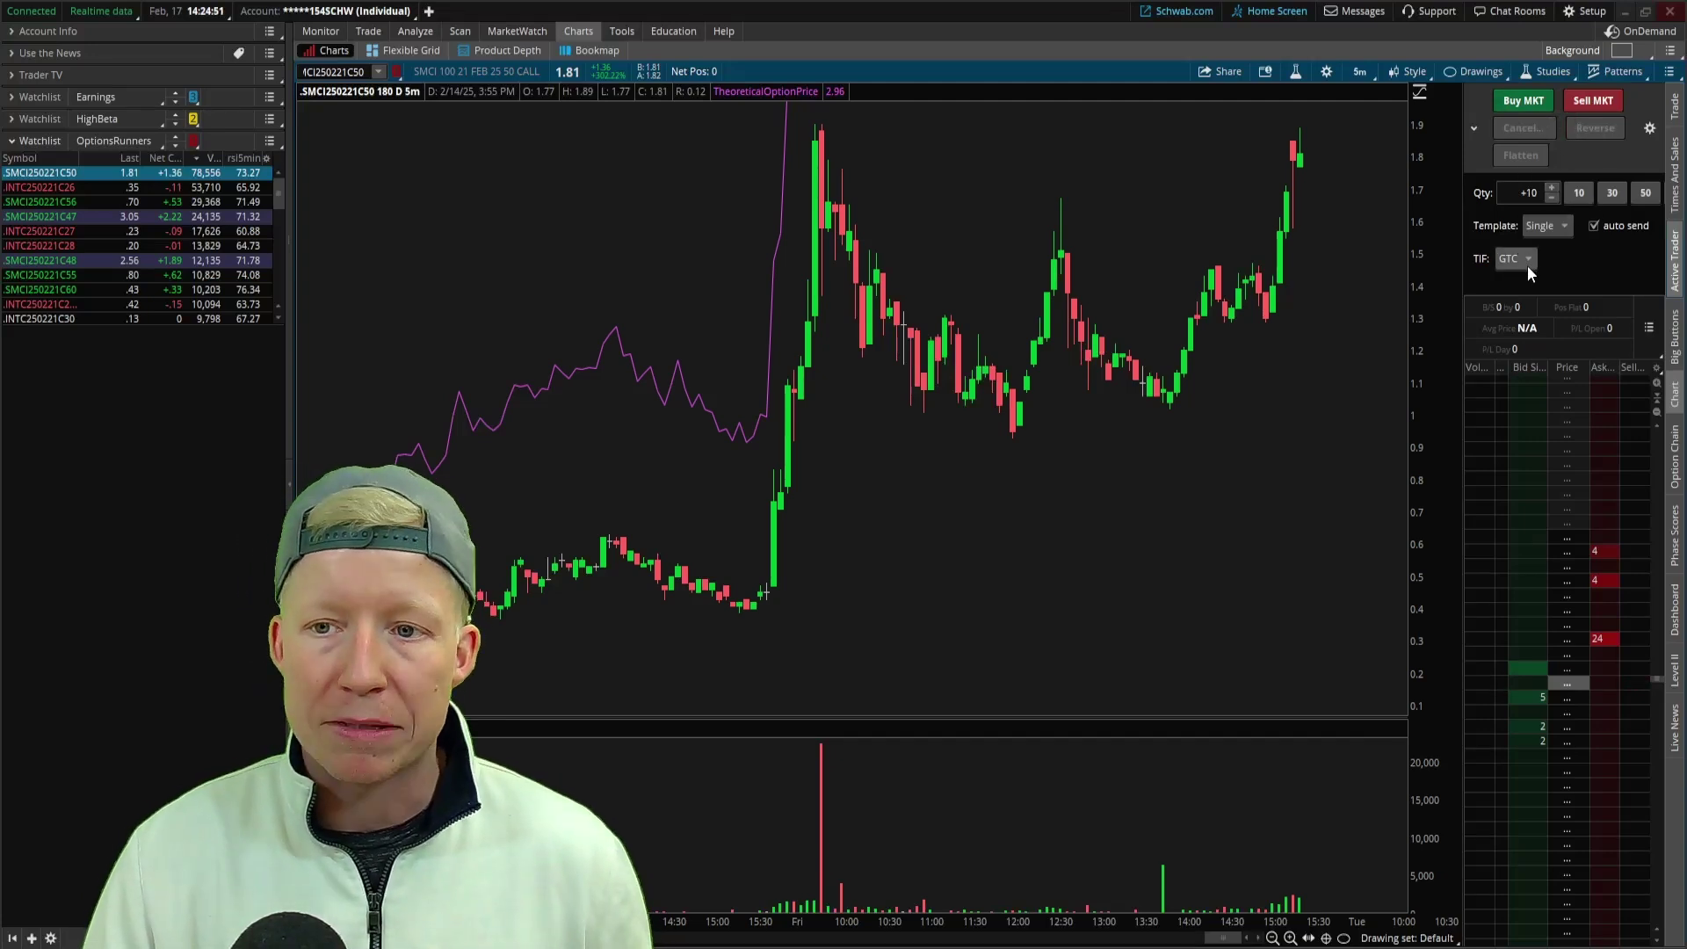
{"action": "left_click", "coordinate": [1648, 129]}
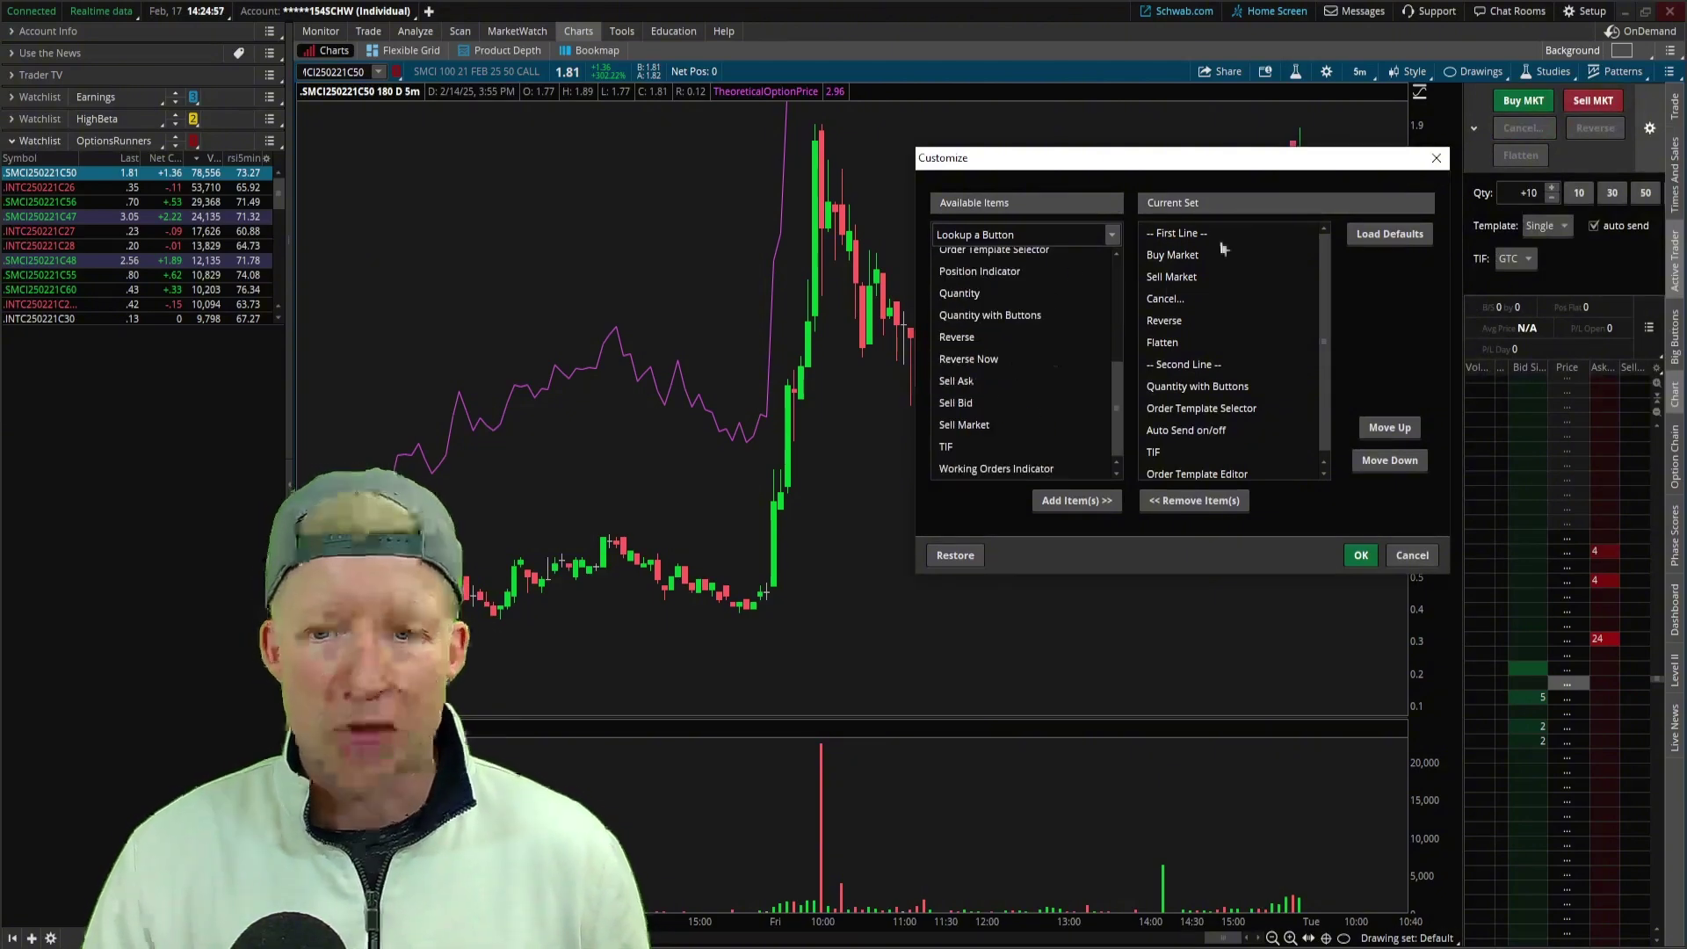
{"action": "left_click", "coordinate": [1434, 159]}
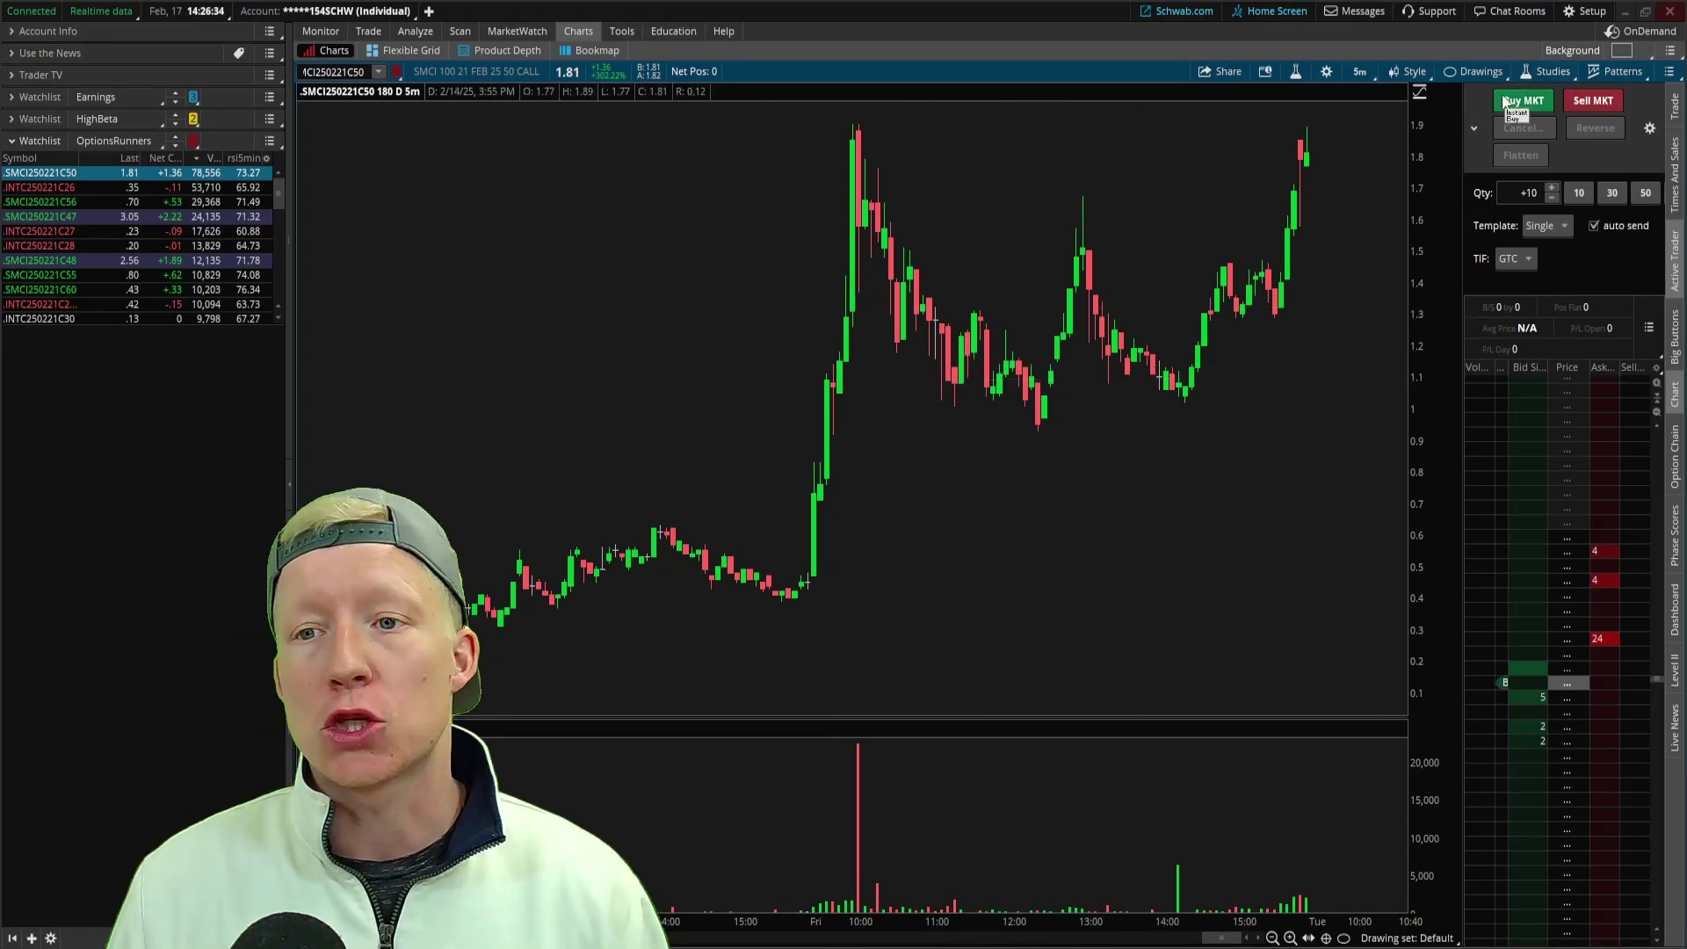
- Switch the chart to 30 days of 1-minute bars and add the RSIScalp strategy
{"action": "left_click", "coordinate": [1359, 71]}
{"action": "left_click", "coordinate": [1303, 149]}
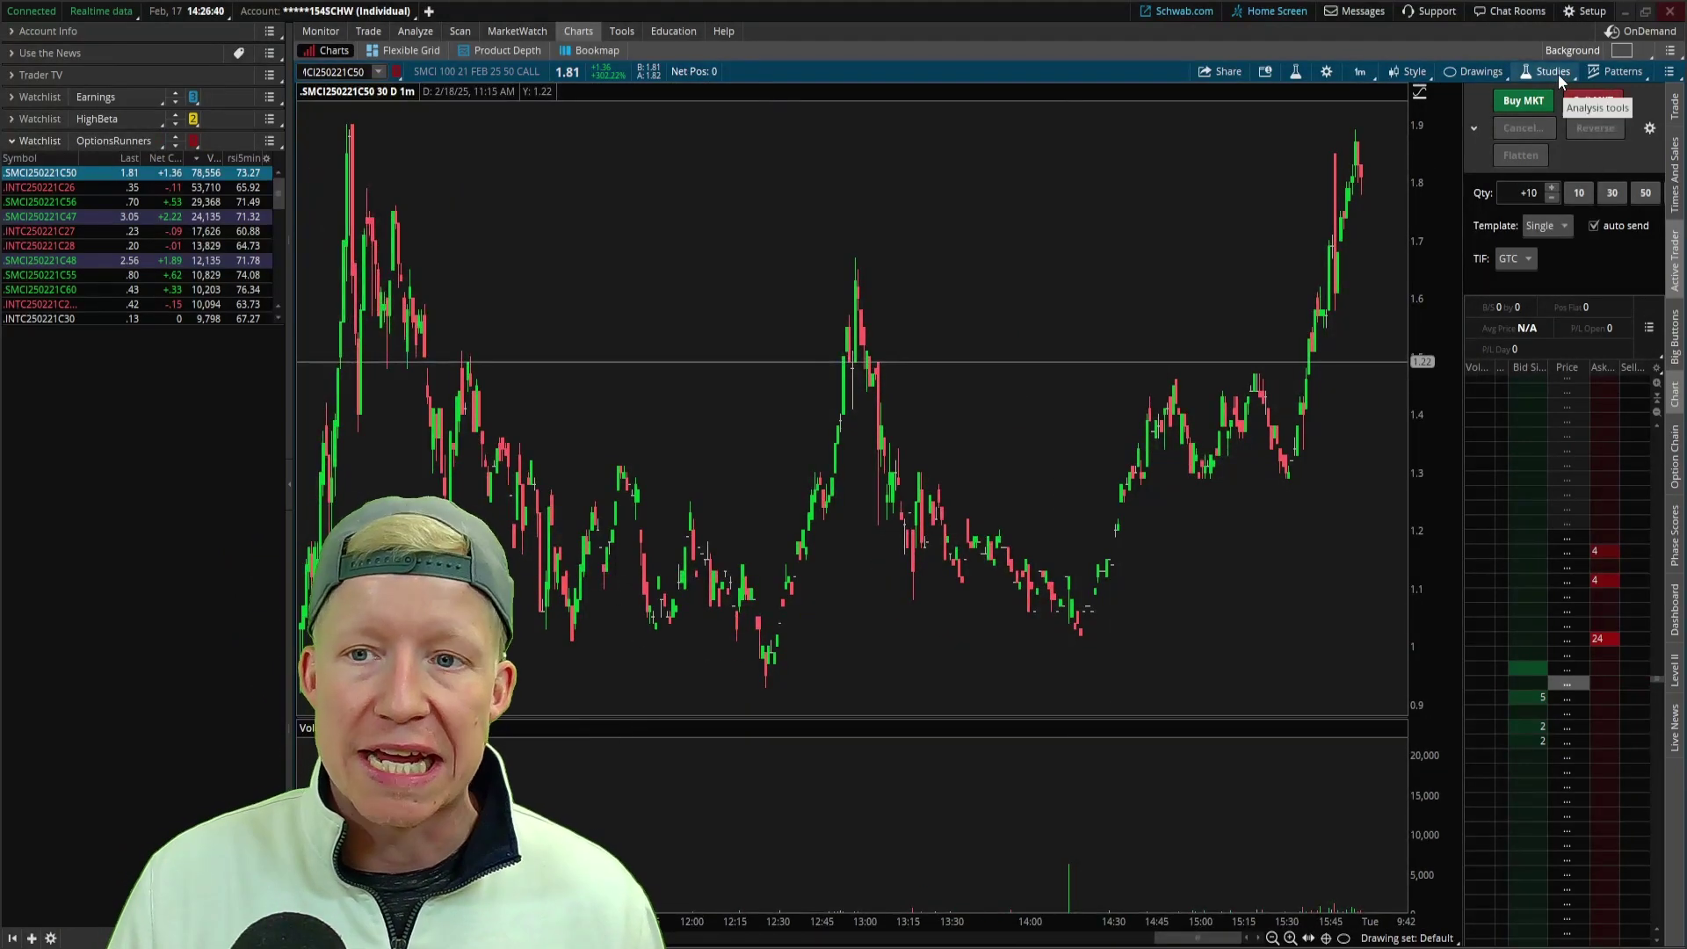
{"action": "left_click", "coordinate": [1534, 77]}
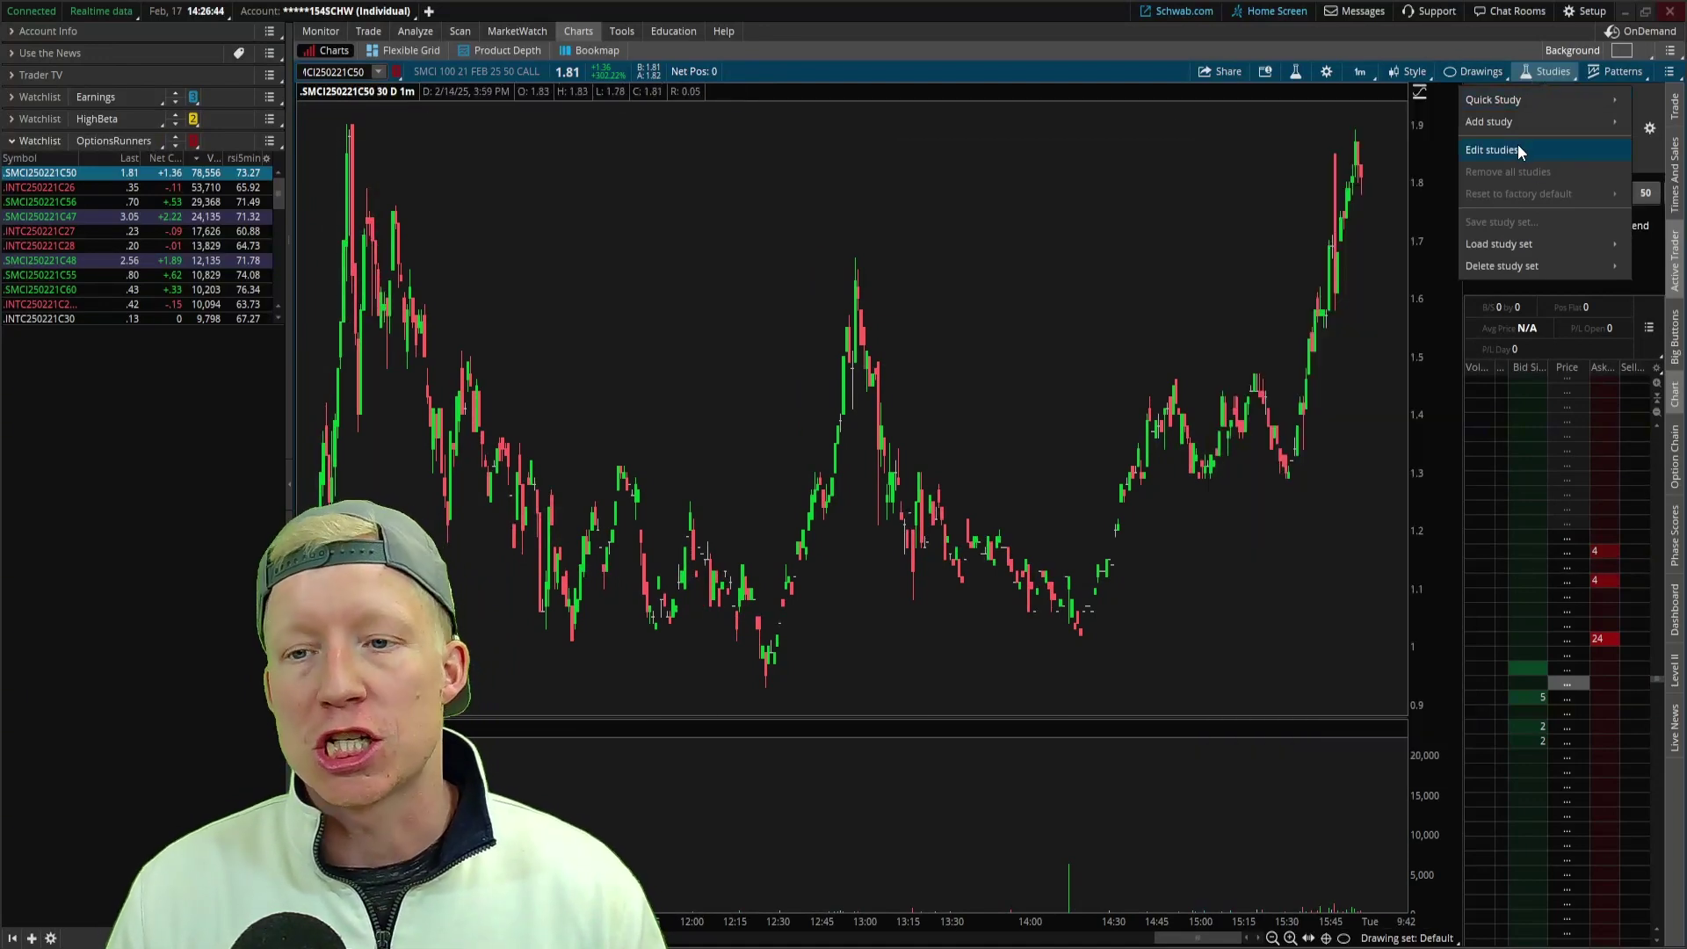
{"action": "left_click", "coordinate": [1517, 149]}
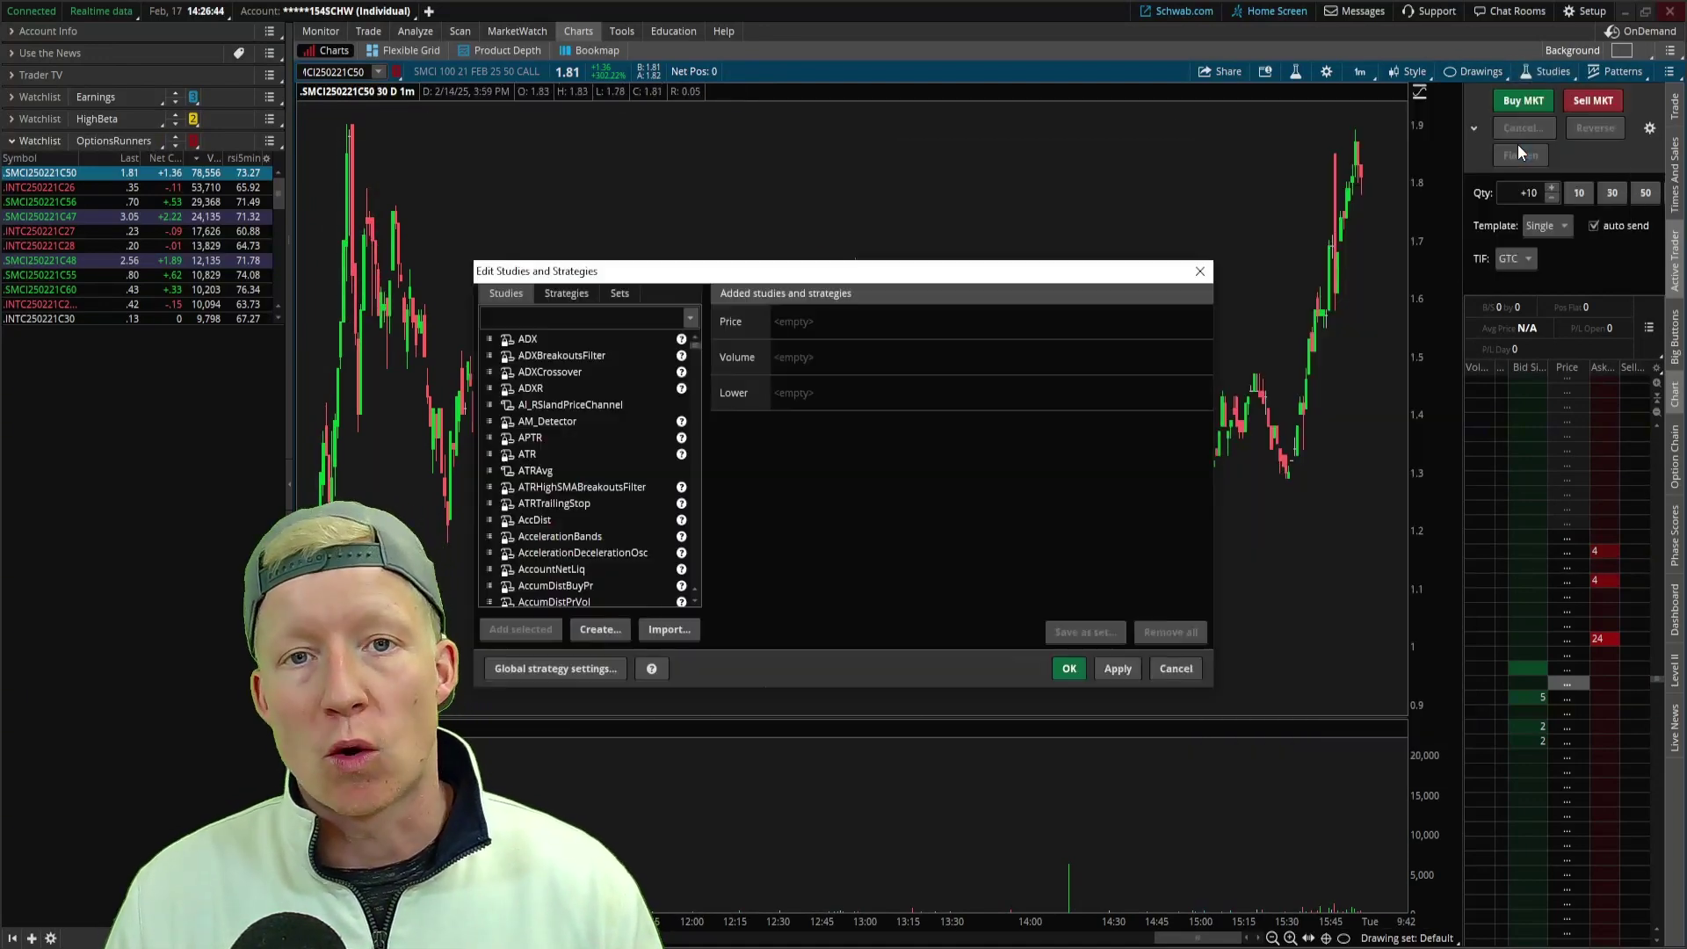
{"action": "left_click", "coordinate": [567, 295]}
{"action": "type", "text": "rsi"}
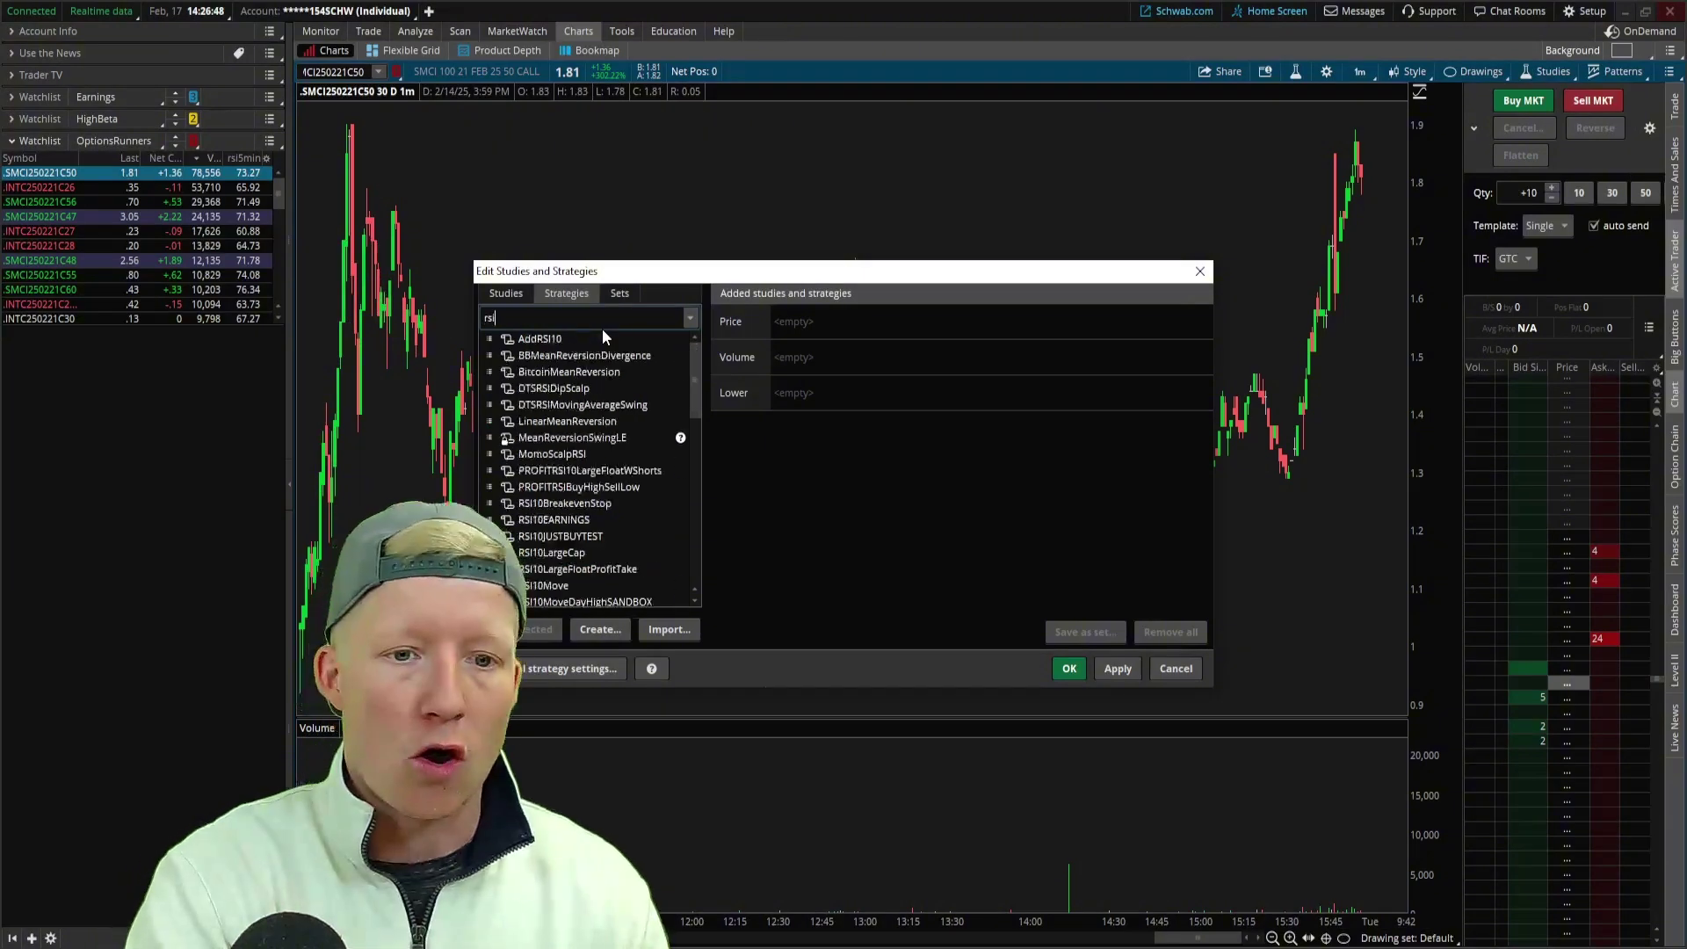
{"action": "type", "text": "sca"}
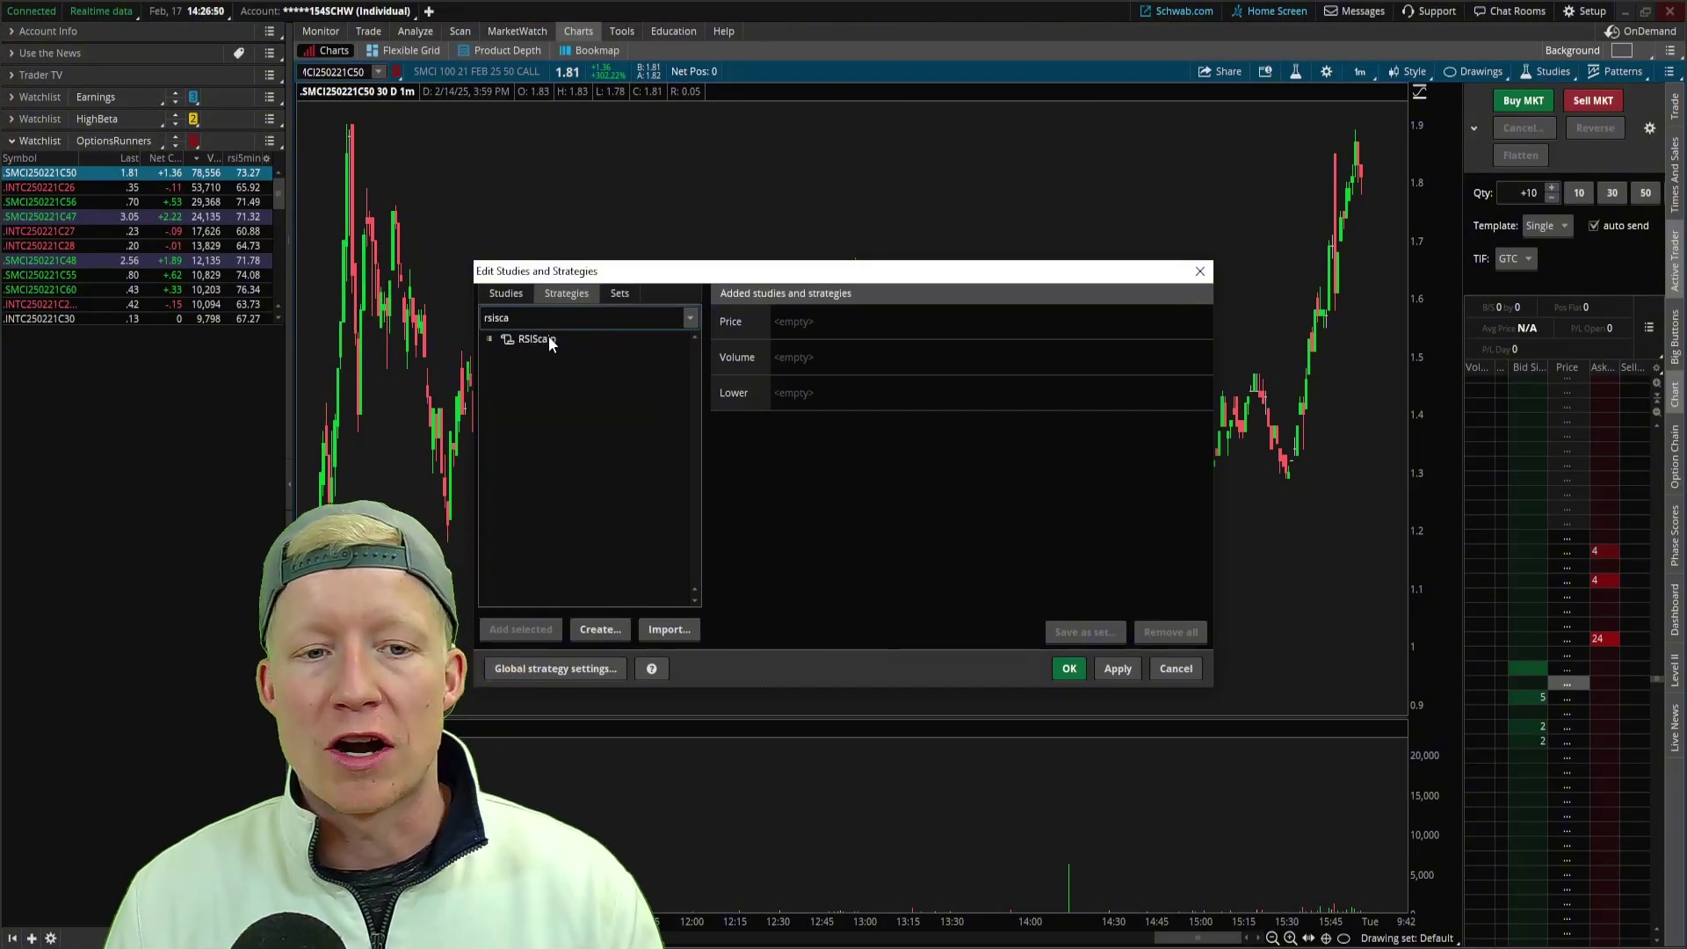
{"action": "left_click", "coordinate": [551, 338]}
{"action": "double_click", "coordinate": [557, 338]}
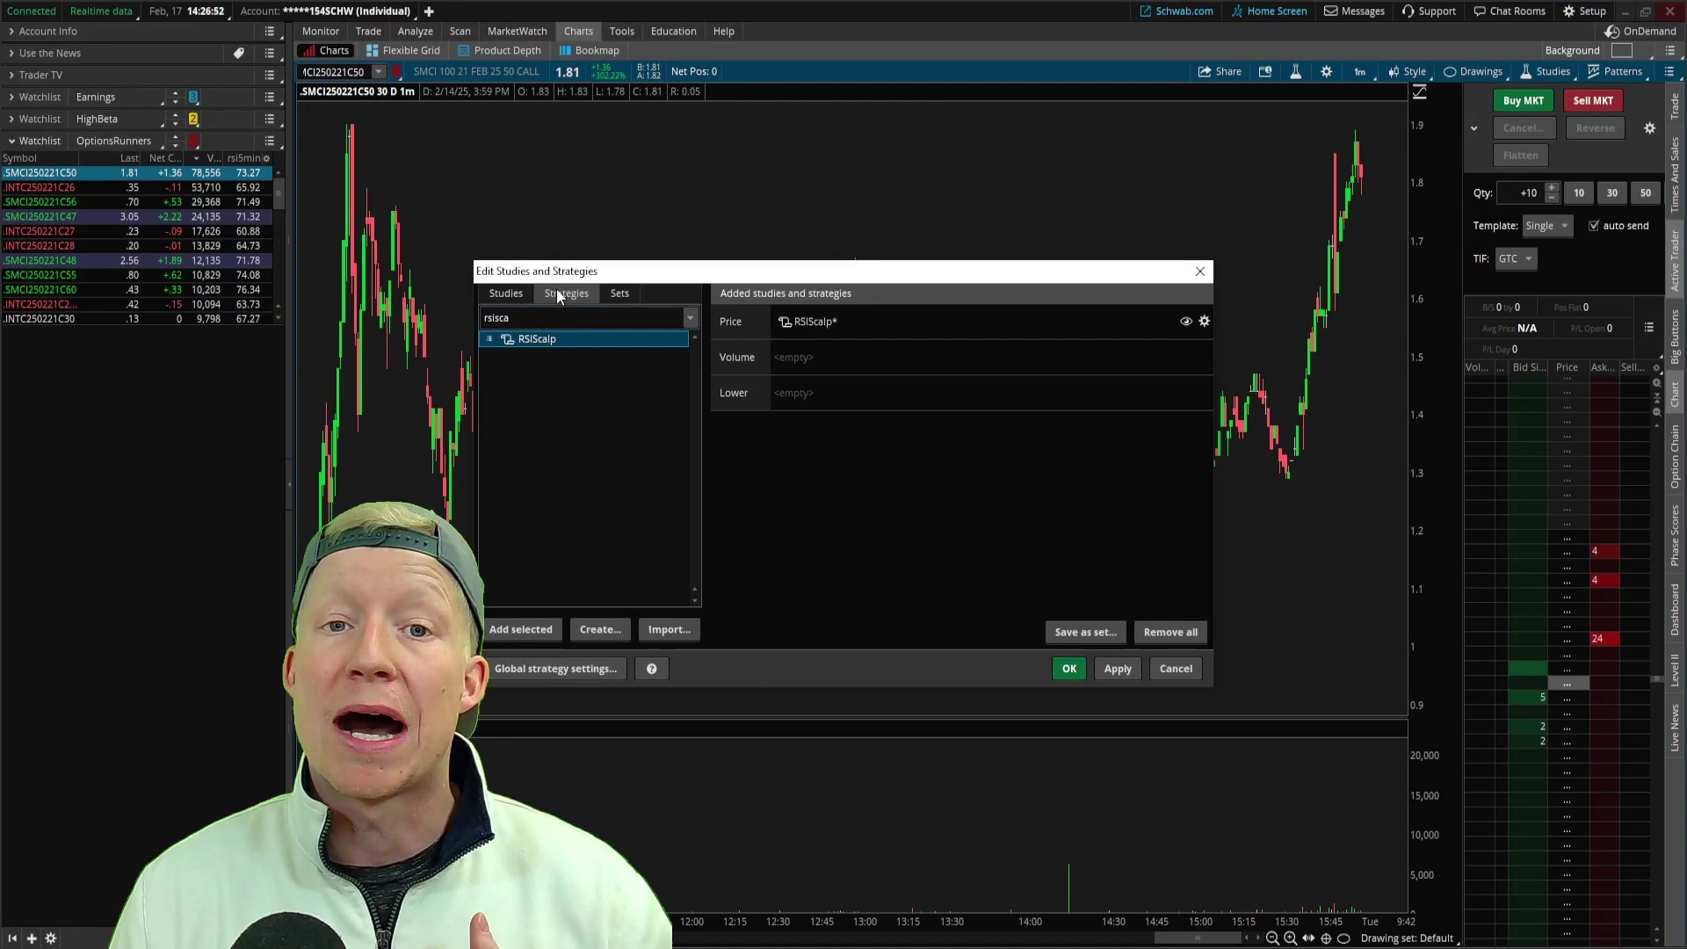
- Add the BackTestDataSandbox and FloatingPL studies and apply them to the chart
{"action": "left_click", "coordinate": [507, 294]}
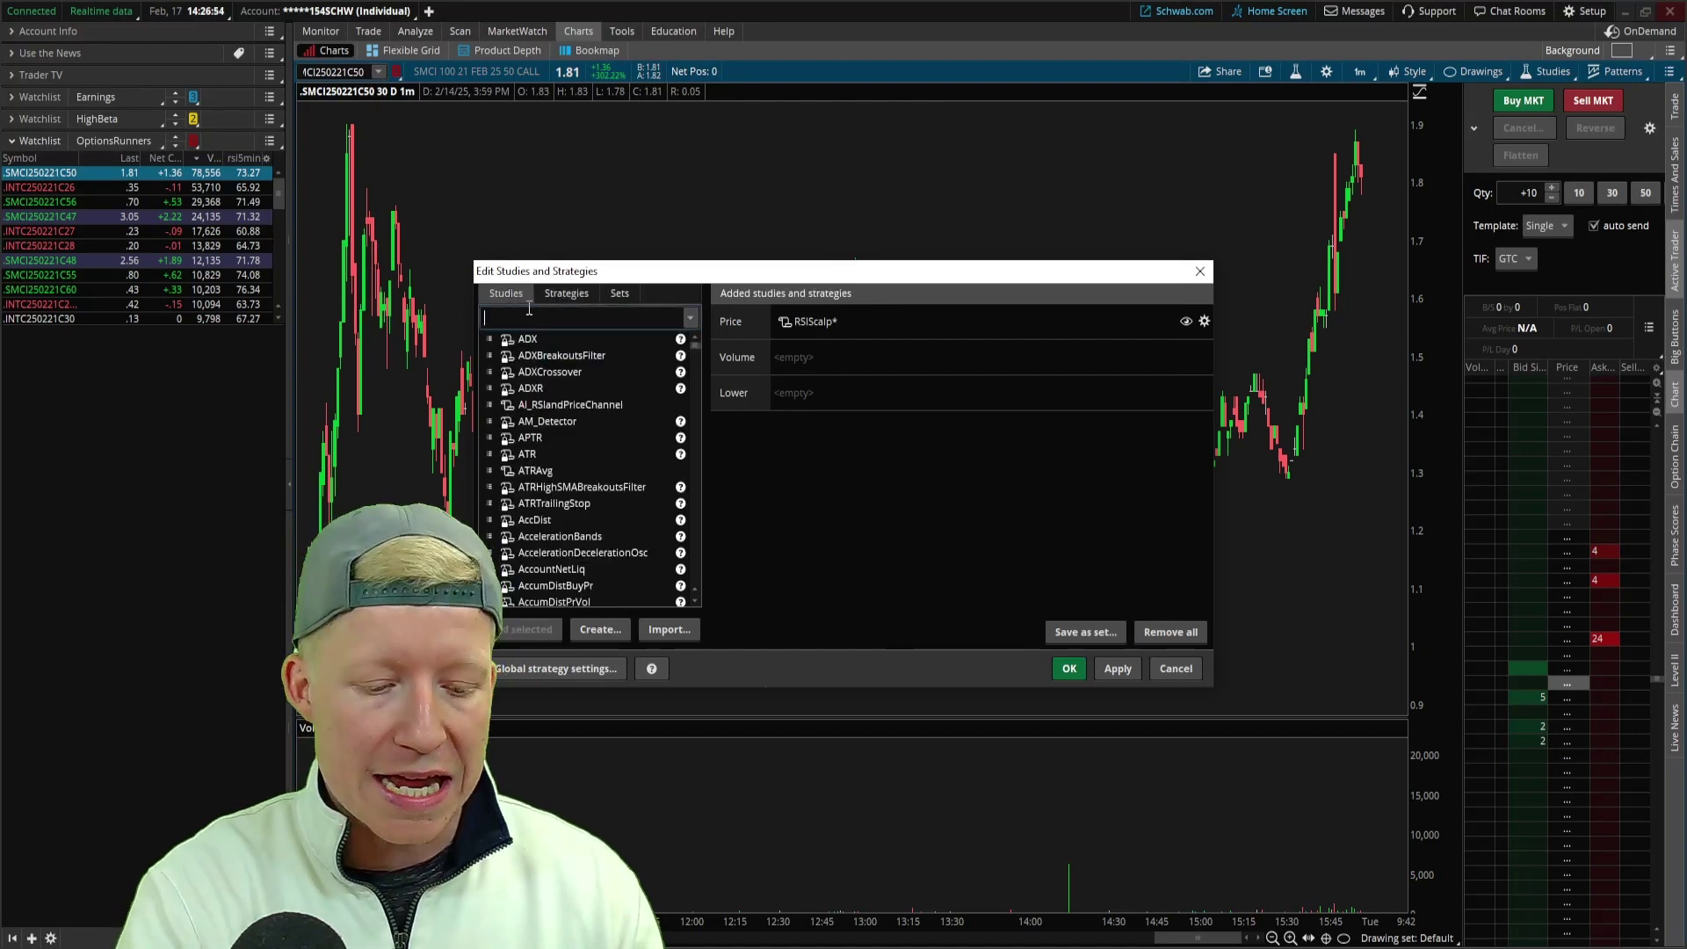
{"action": "type", "text": "backtest"}
{"action": "left_click", "coordinate": [588, 344]}
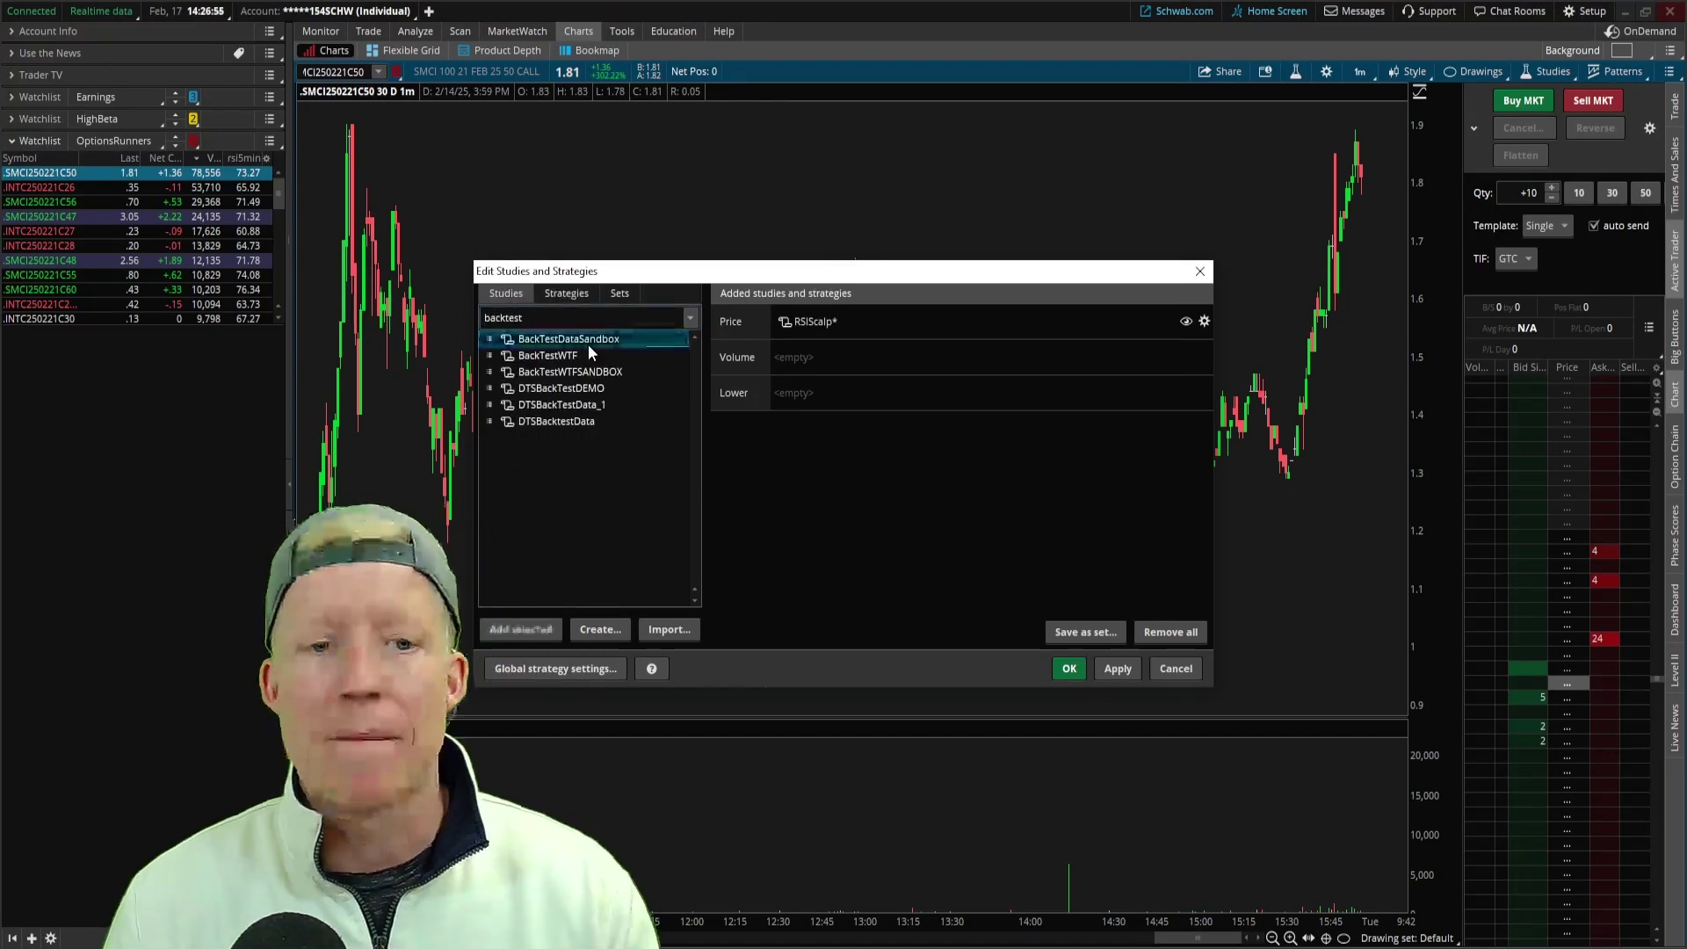
{"action": "double_click", "coordinate": [587, 343]}
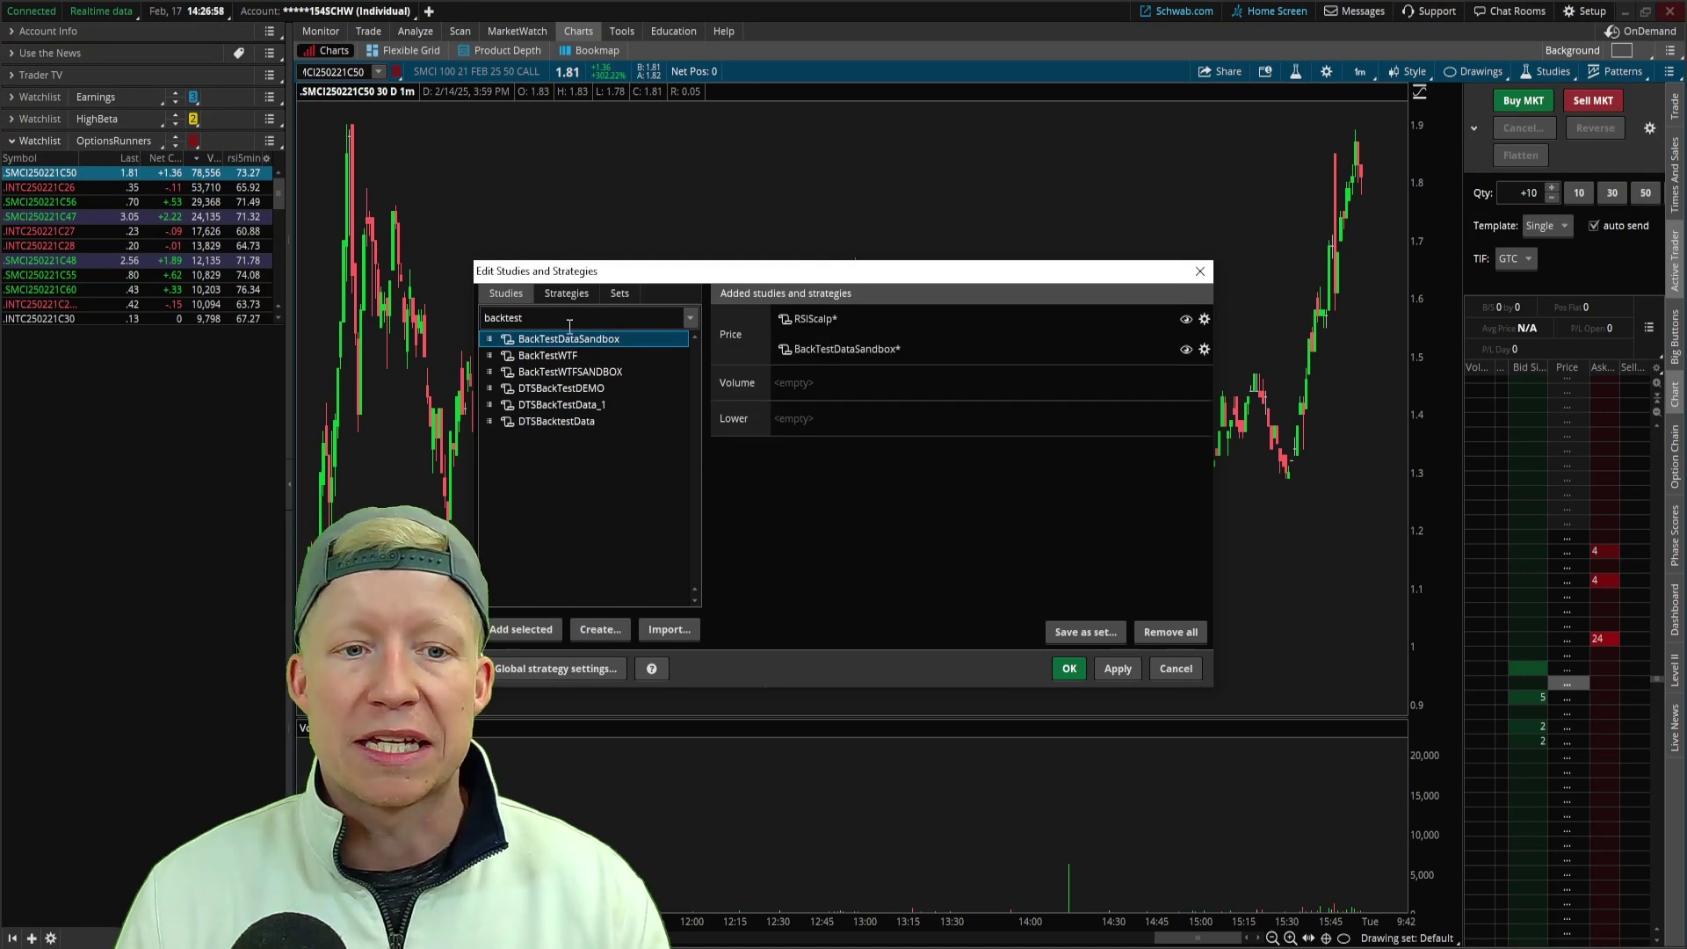
{"action": "type", "text": "float"}
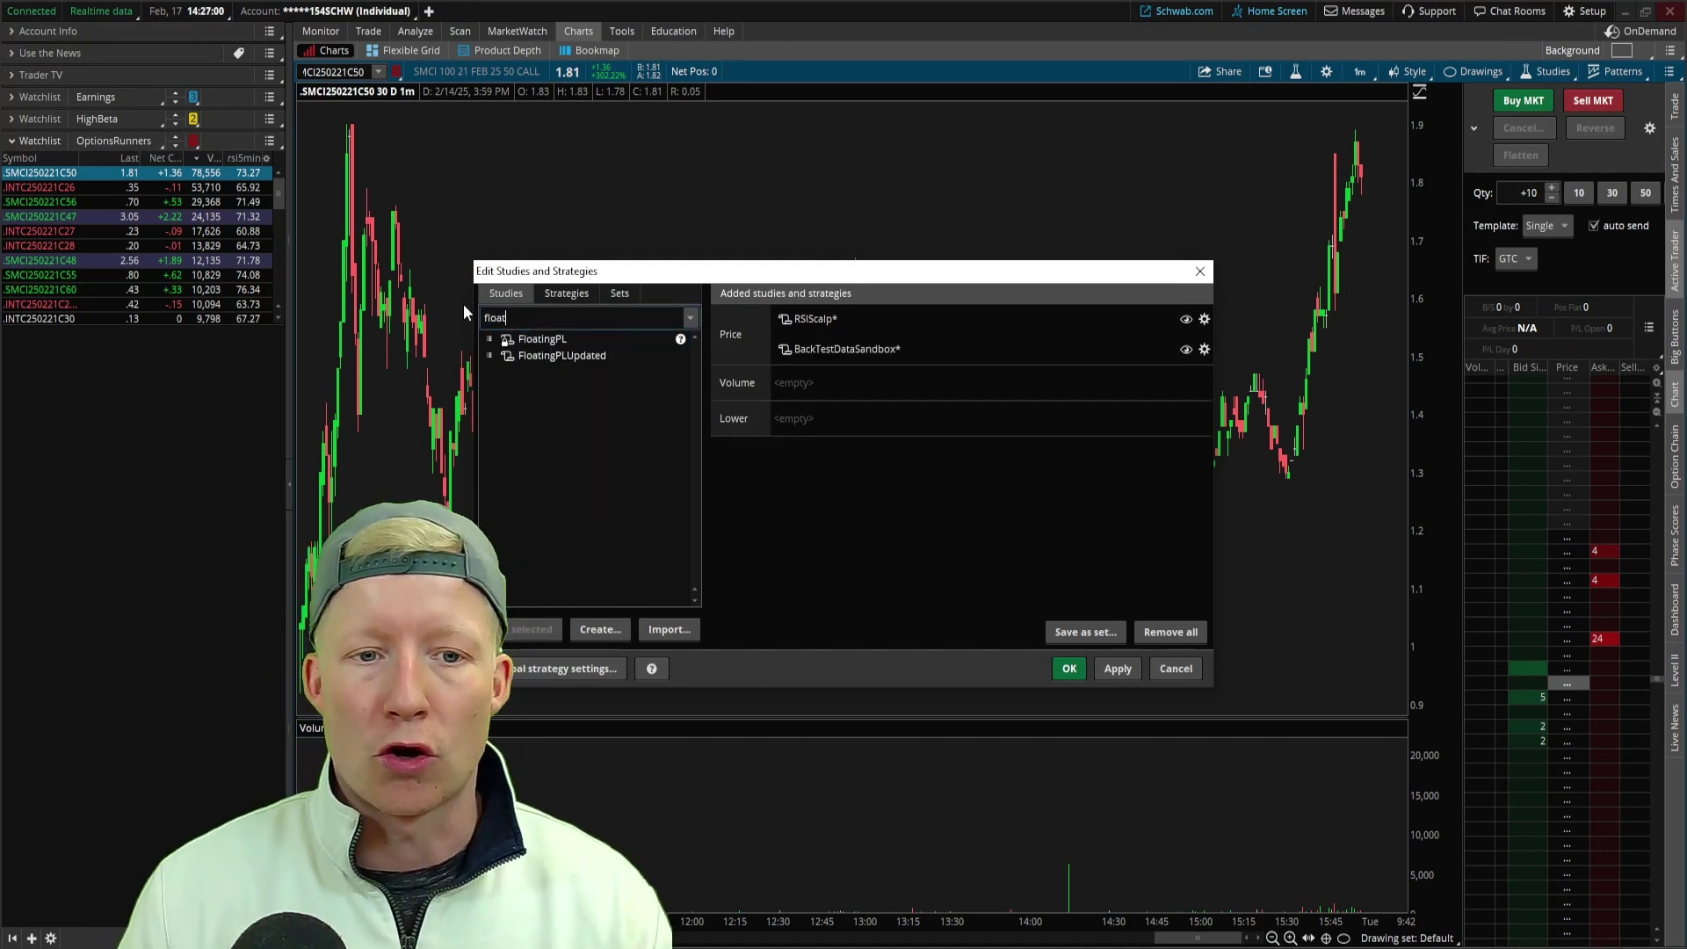
{"action": "double_click", "coordinate": [569, 342]}
{"action": "left_click", "coordinate": [1118, 671]}
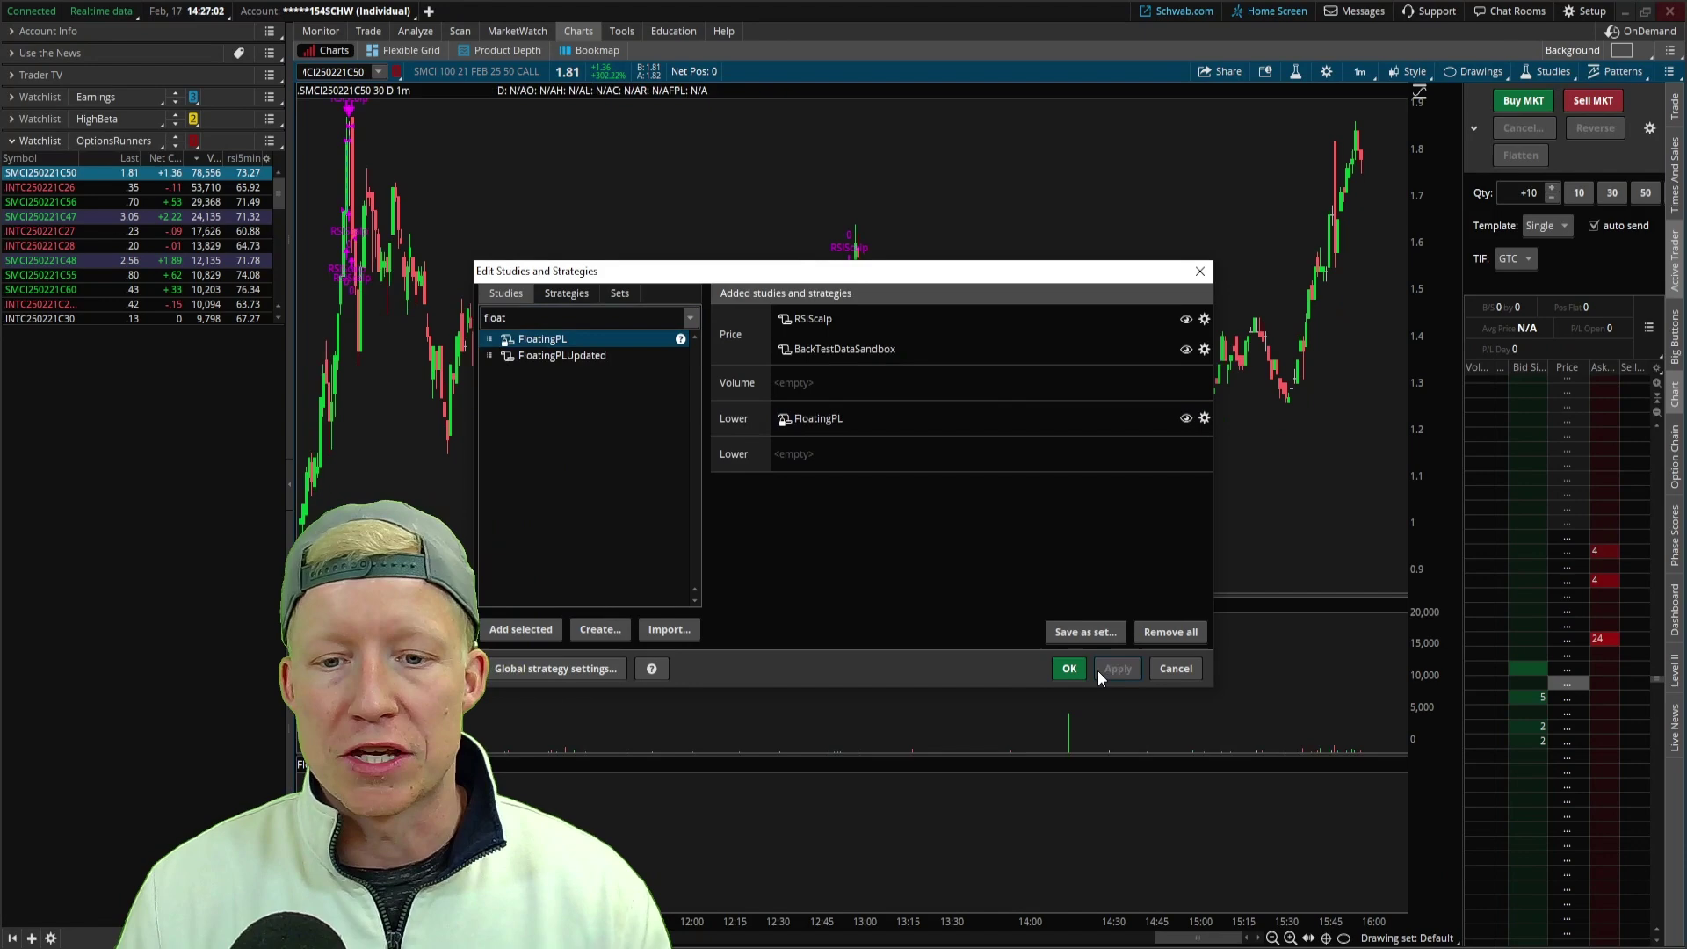
{"action": "left_click", "coordinate": [1070, 670]}
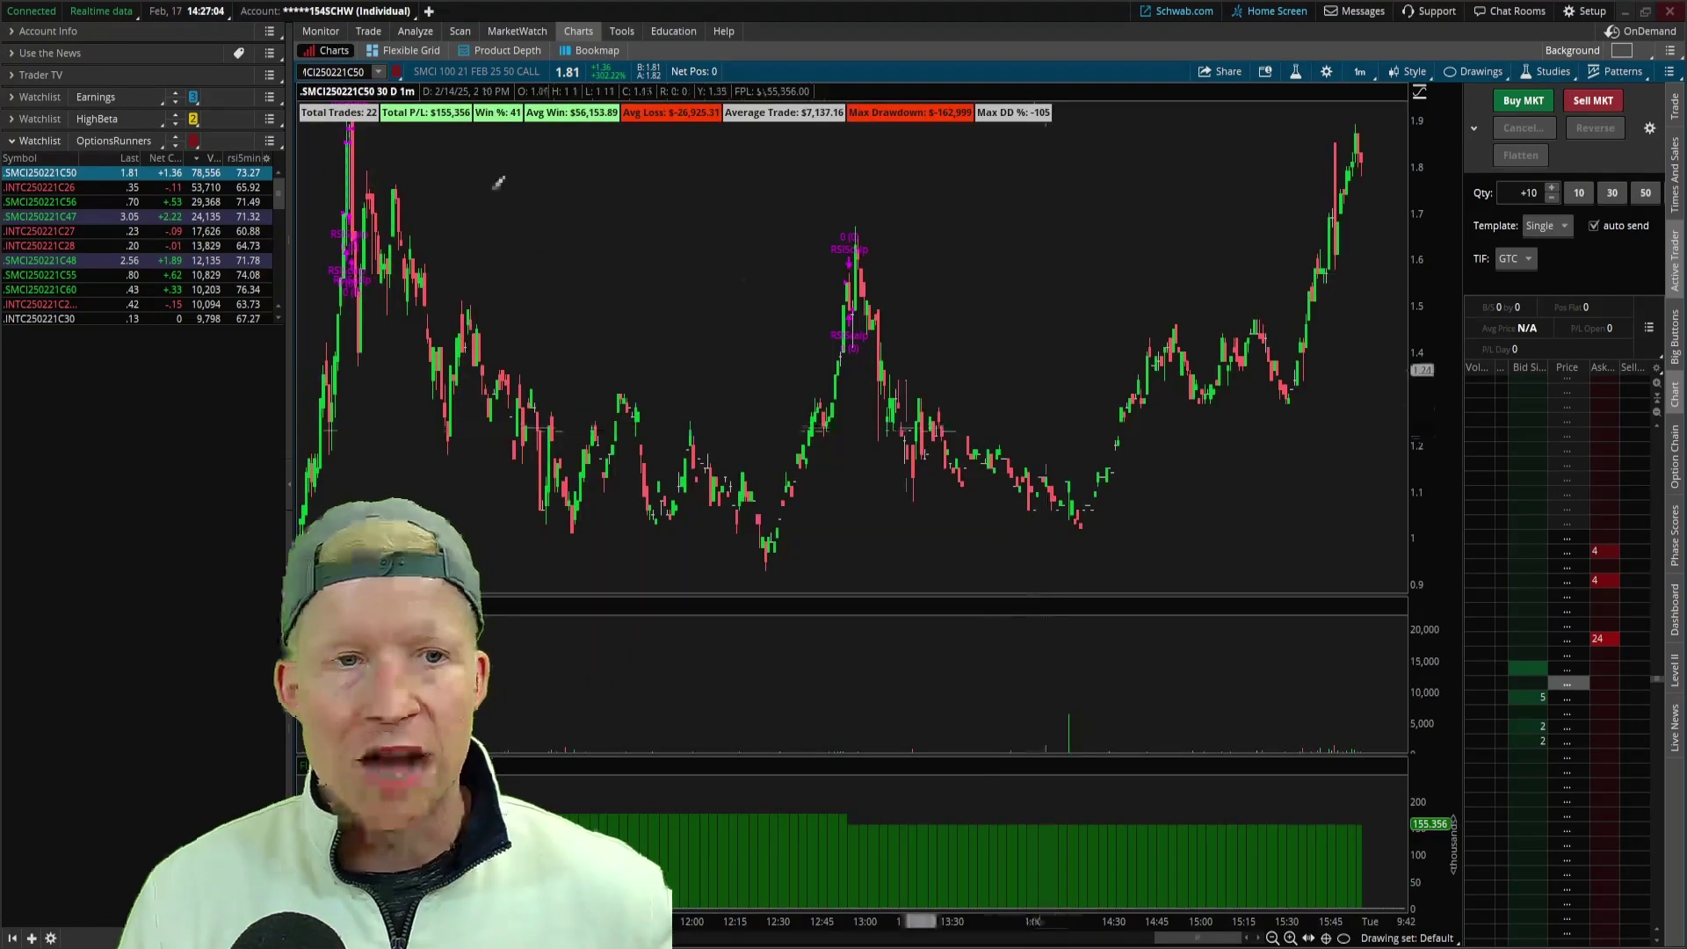
- Zoom out twice, then zoom the backtest chart into Friday 10:00–15:30
{"action": "left_click", "coordinate": [1271, 938]}
{"action": "left_click", "coordinate": [1271, 938]}
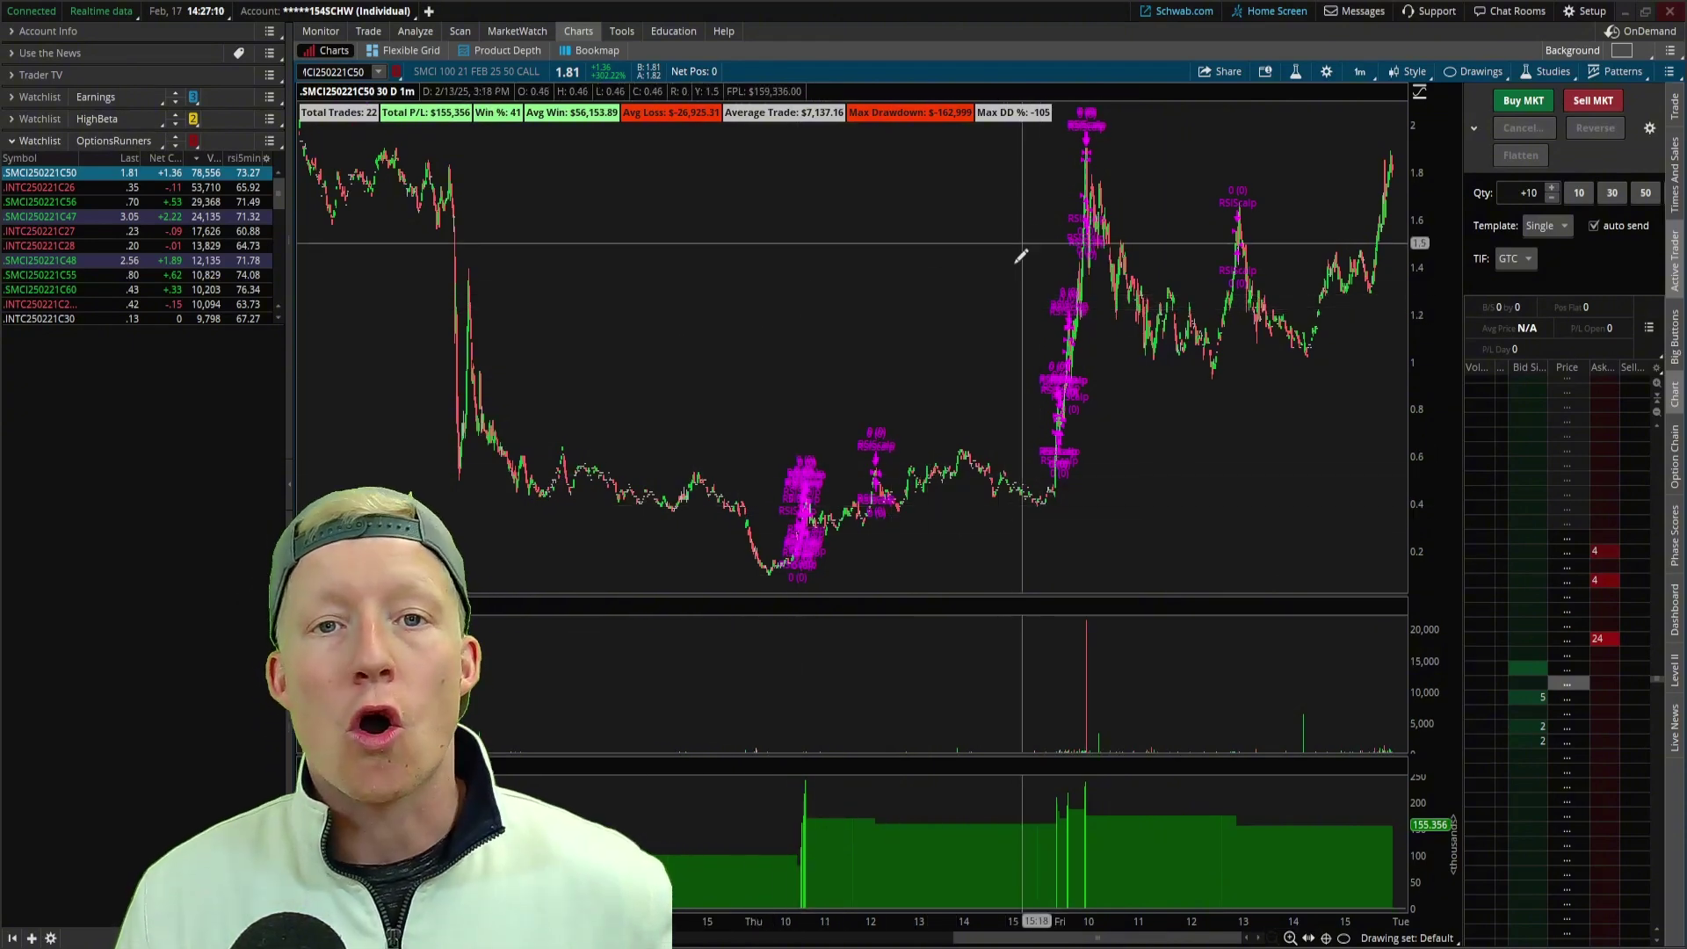
{"action": "left_click_drag", "start_coordinate": [682, 267], "coordinate": [1416, 307]}
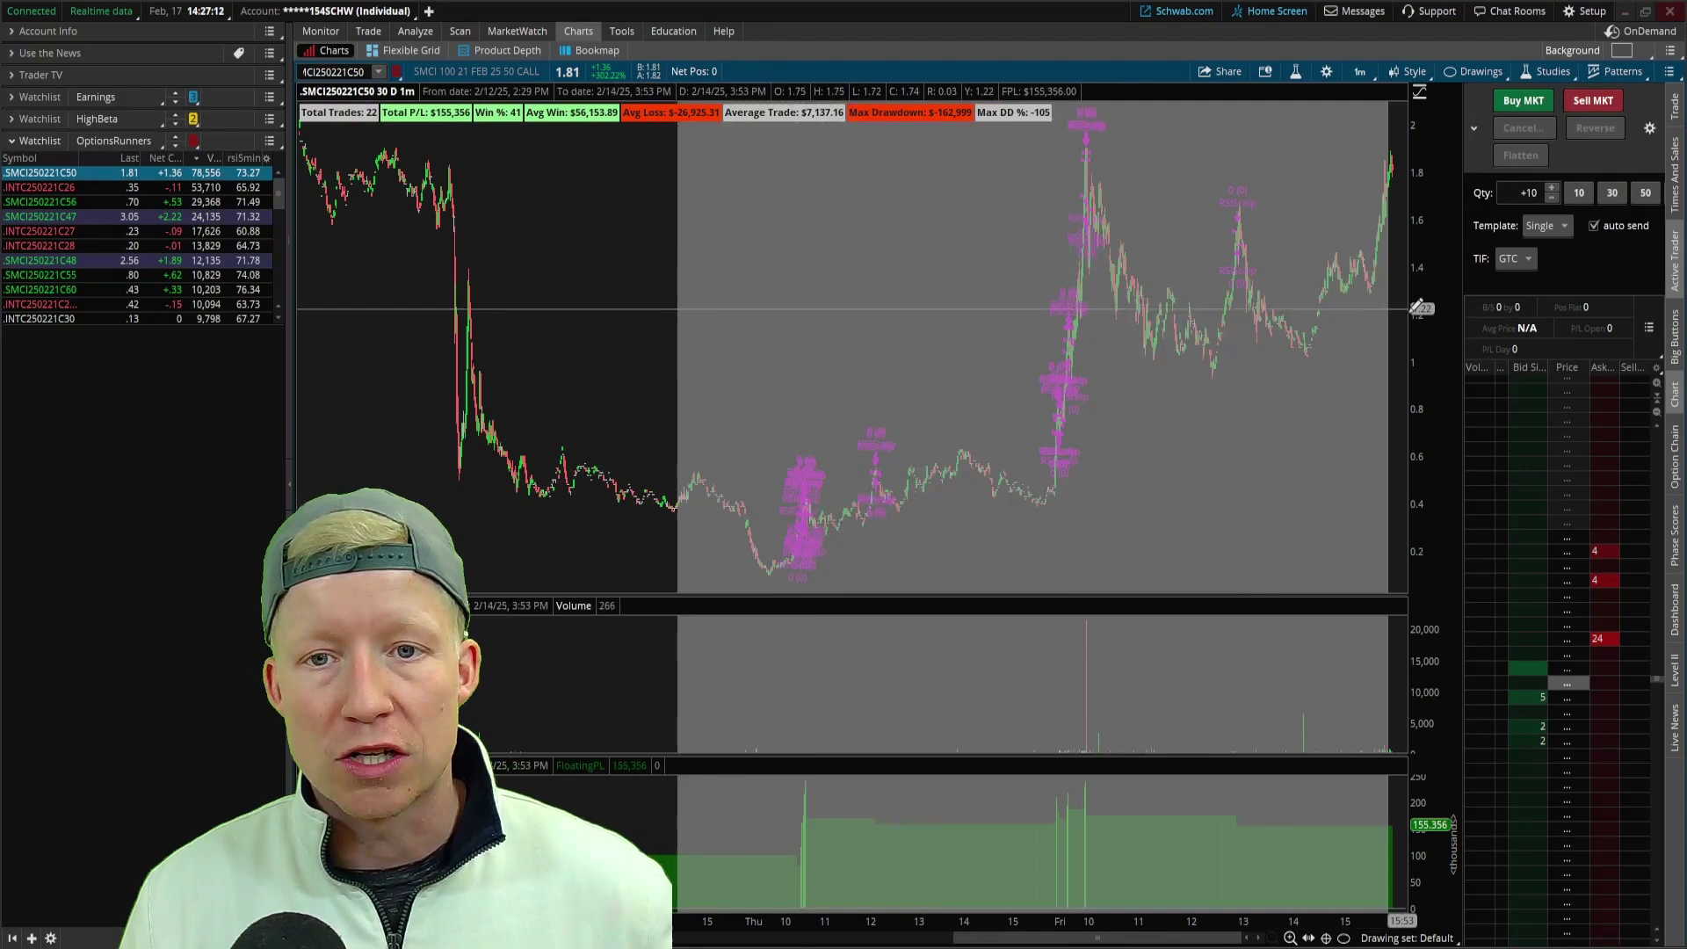
{"action": "mouse_move", "coordinate": [652, 283]}
{"action": "left_mouse_down"}
{"action": "mouse_move", "coordinate": [1405, 369]}
{"action": "mouse_move", "coordinate": [1450, 356]}
{"action": "left_mouse_up"}
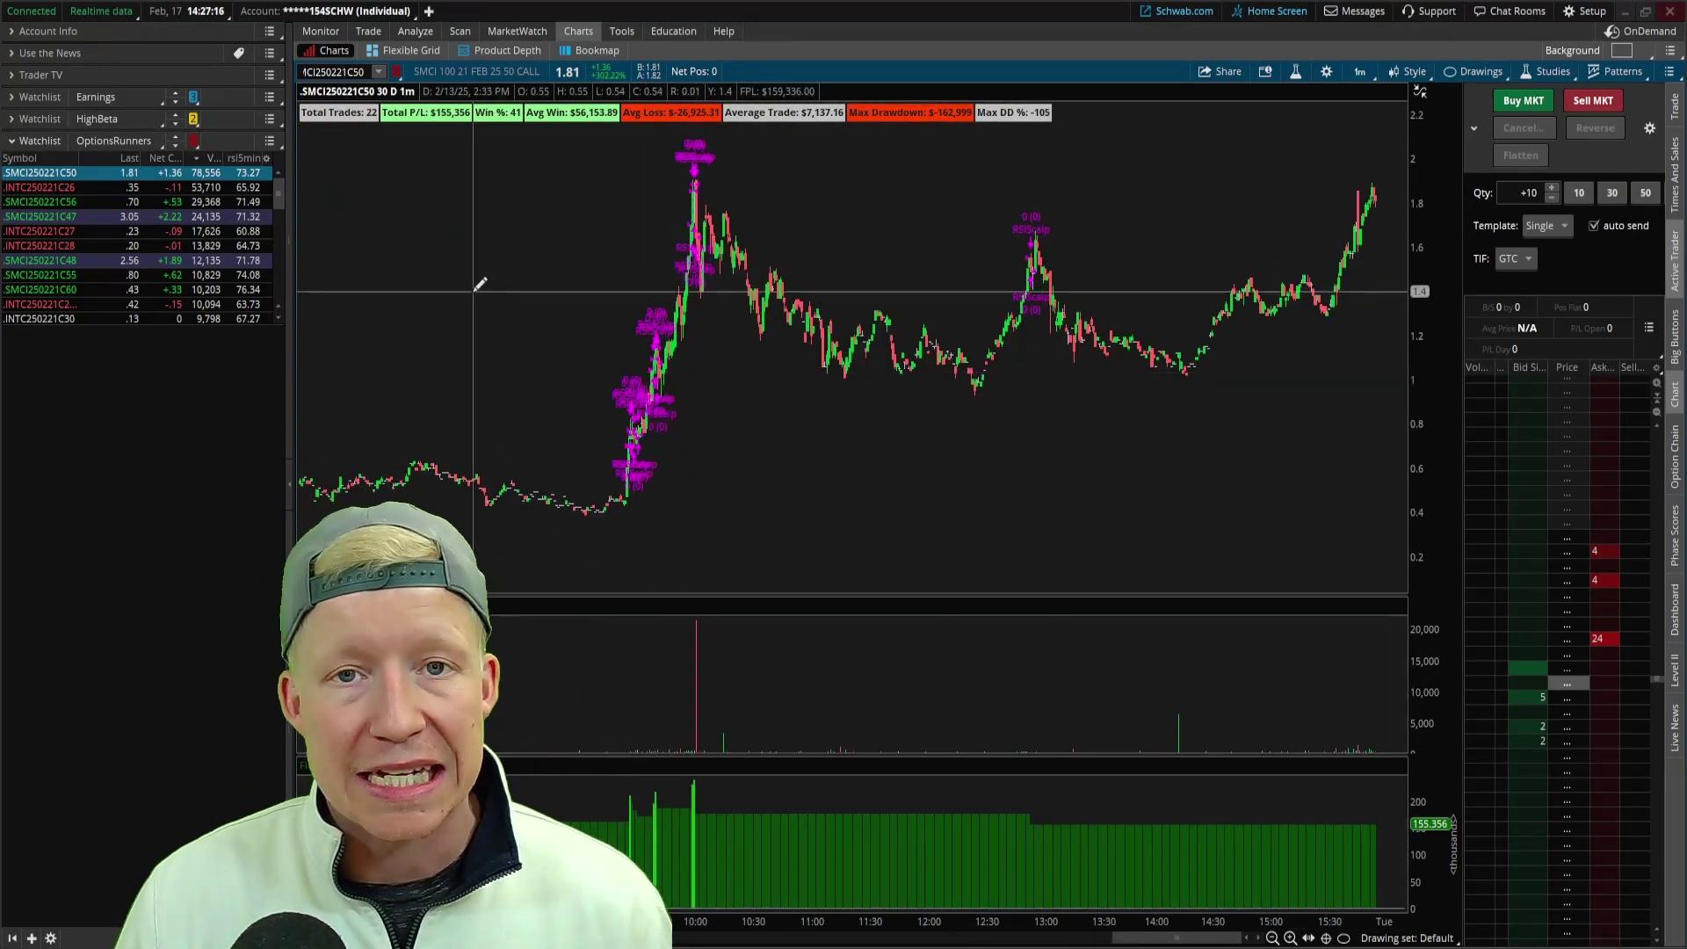